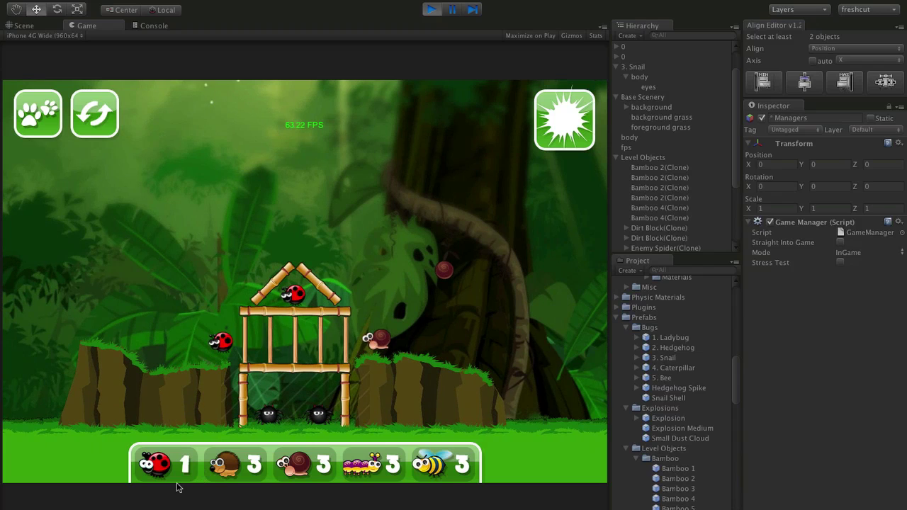
Step: Place a hedgehog on the cliff beyond the snail and detonate all the placed bugs
click(473, 311)
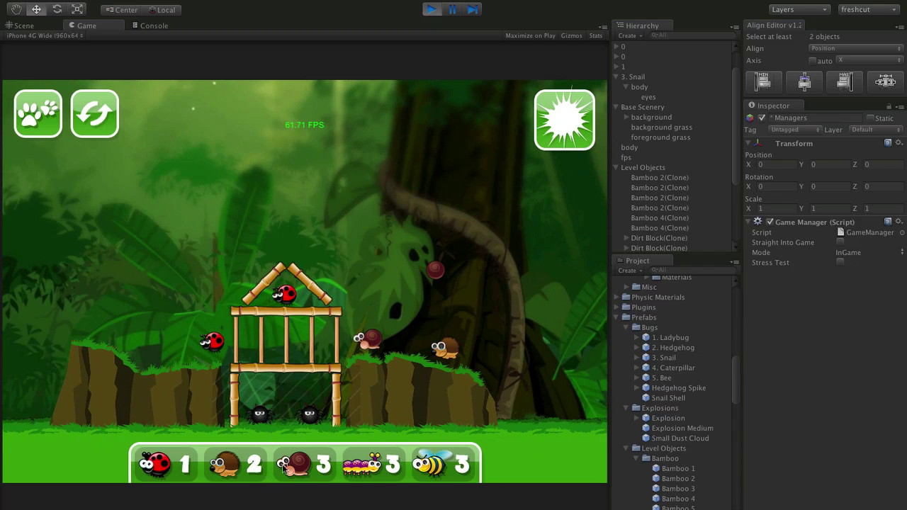
click(563, 121)
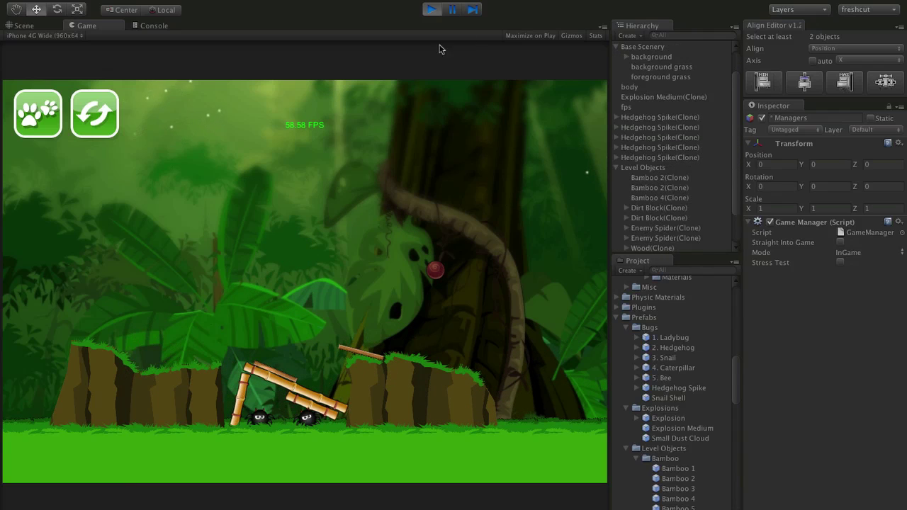
Step: Restart the game in play mode and open level 04
click(432, 10)
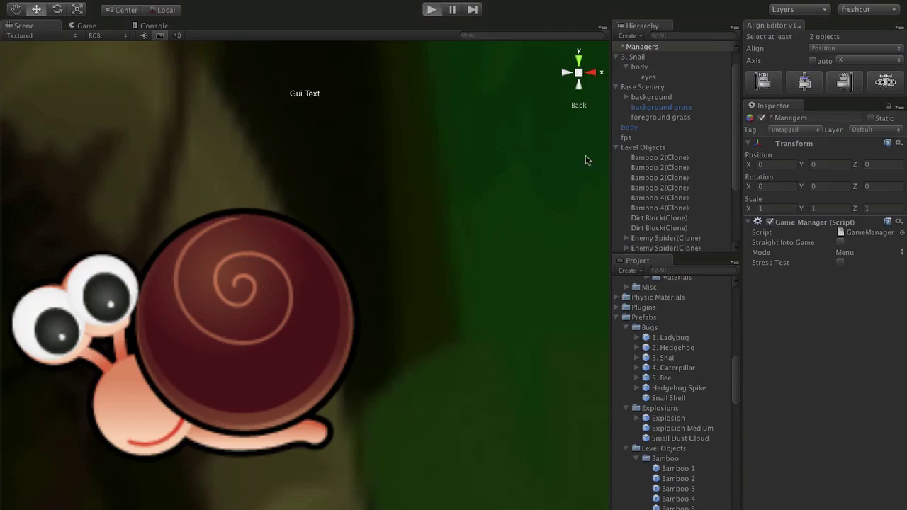
click(431, 9)
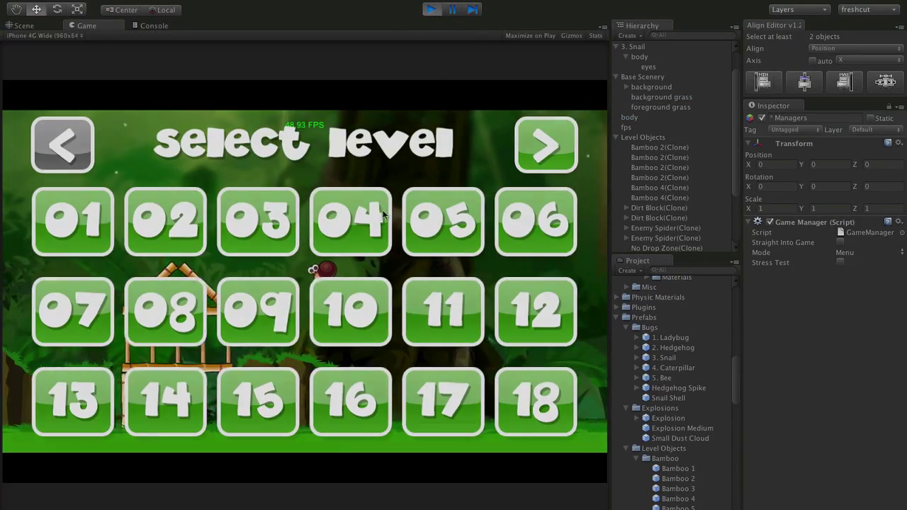
click(378, 212)
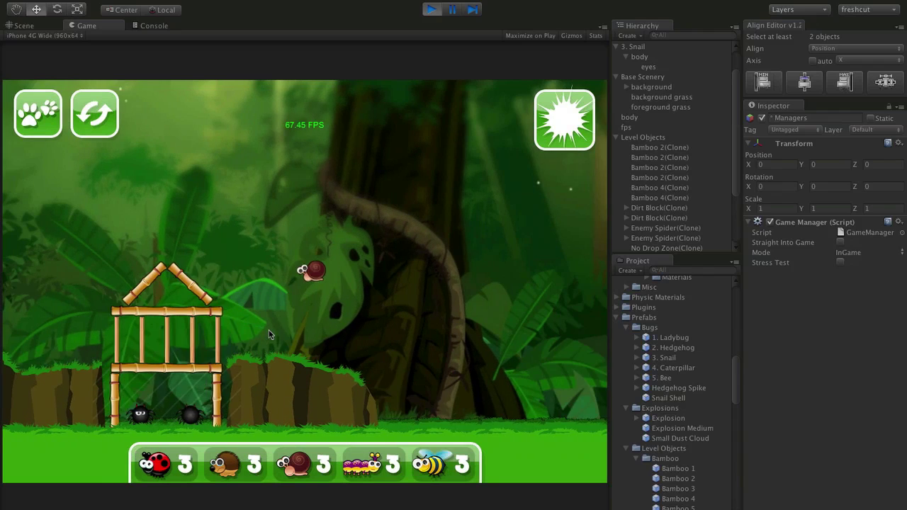
Step: Place three ladybugs around the bamboo tower: one against each side and one under the roof
click(178, 349)
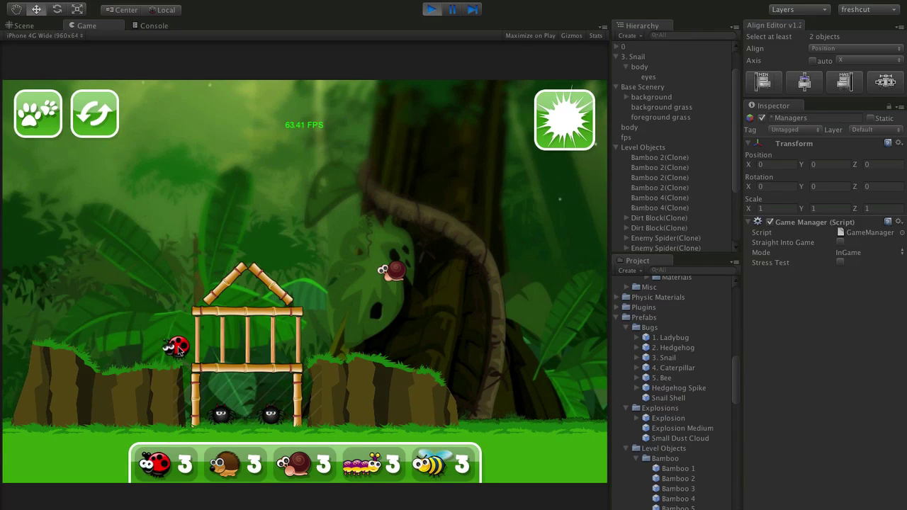
click(181, 350)
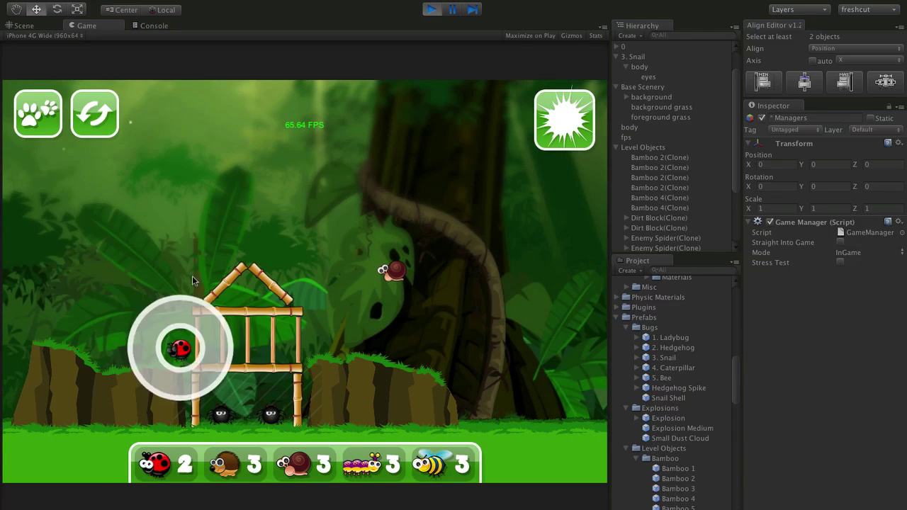
drag(180, 313, 221, 331)
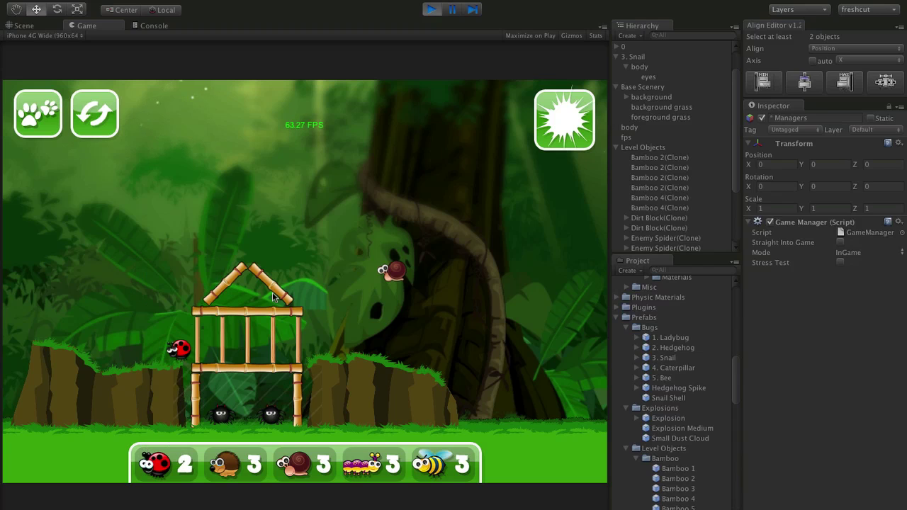
click(244, 289)
click(248, 288)
drag(266, 260, 272, 265)
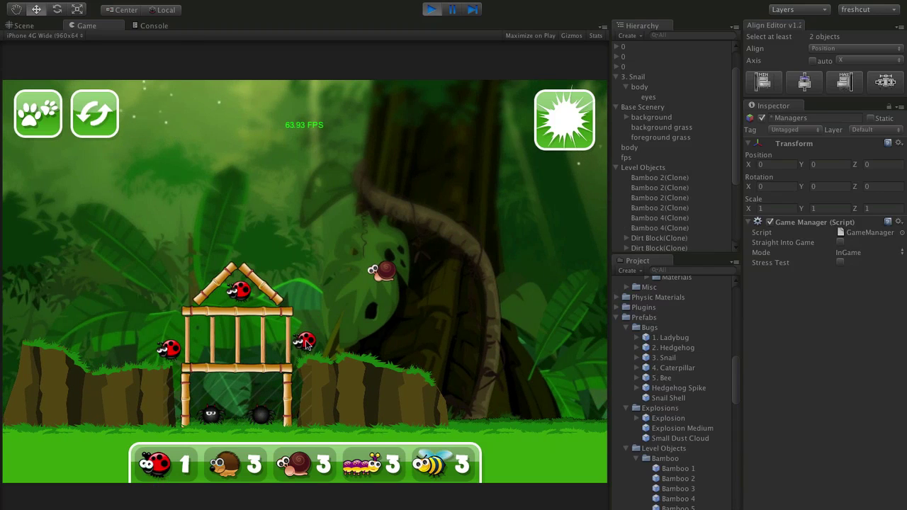
click(314, 333)
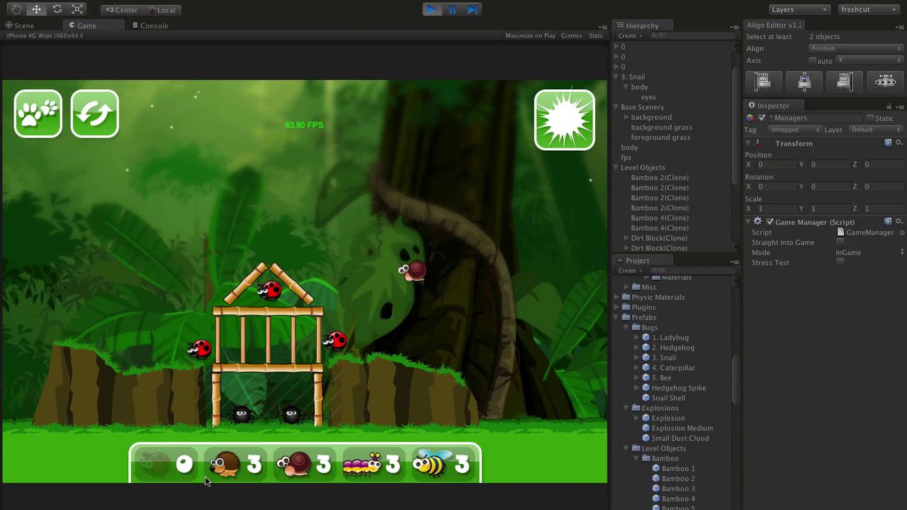
Step: Place a hedgehog above the left cliff's outer edge and detonate all the bugs
click(216, 453)
click(80, 328)
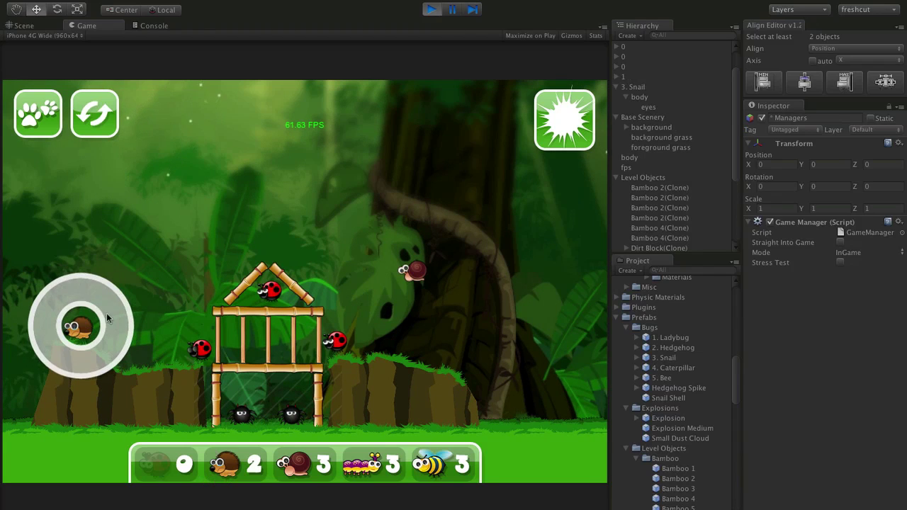
click(571, 147)
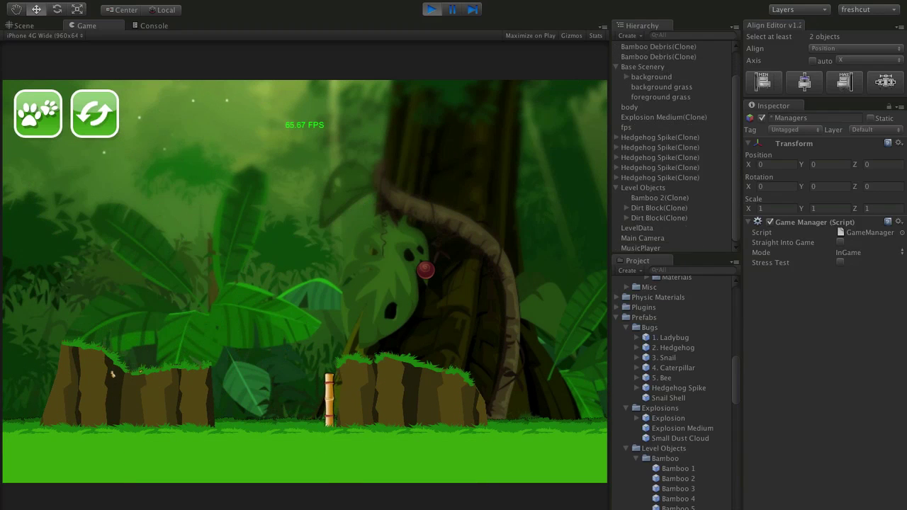
Step: Stop and rerun the game, then start level 04 from its level selection
click(430, 10)
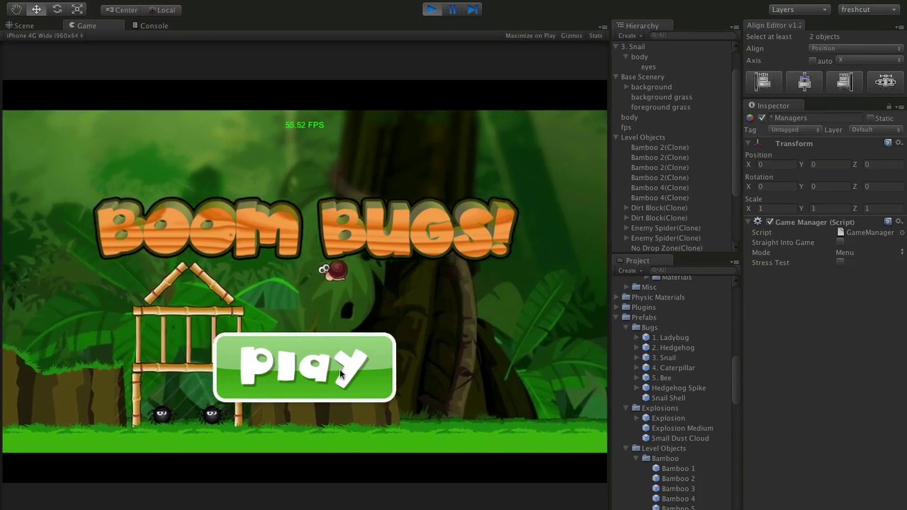
click(340, 367)
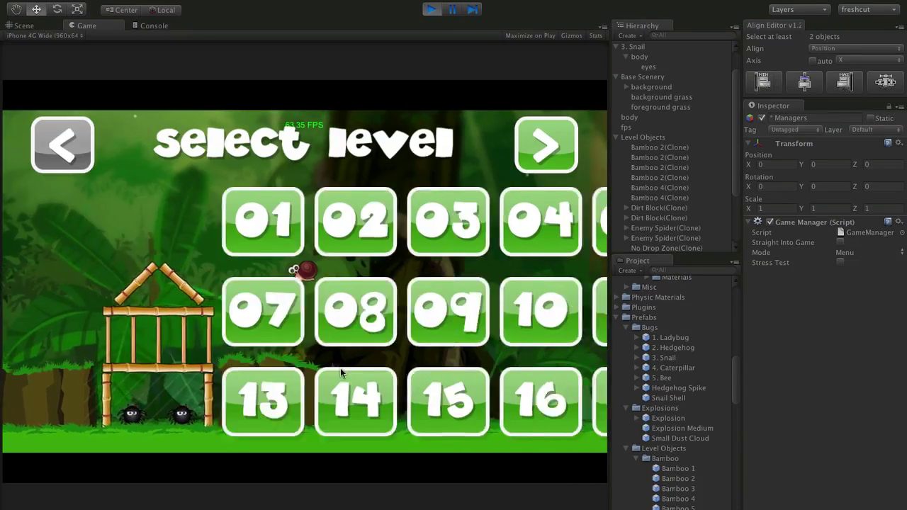
click(368, 229)
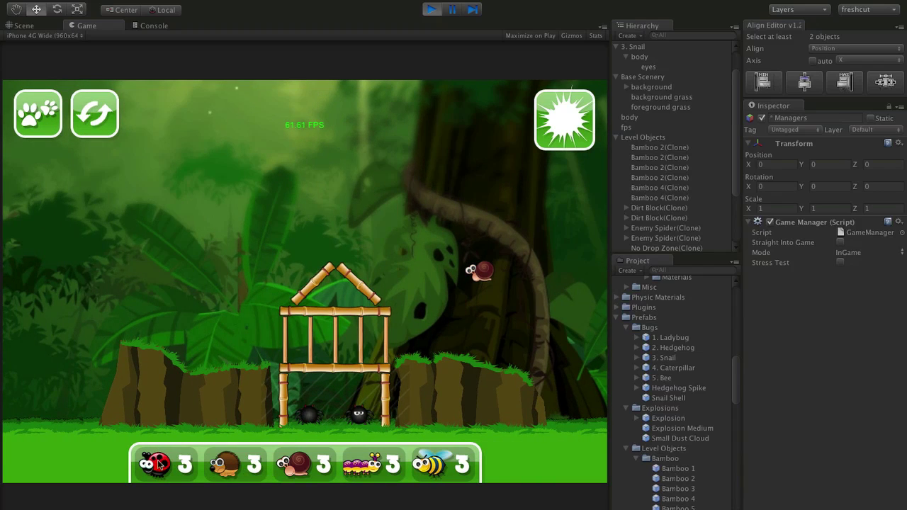
Step: Place a ladybug against the right side of the bamboo tower with a 0.0 s timer and set off the explosion
drag(159, 464, 406, 341)
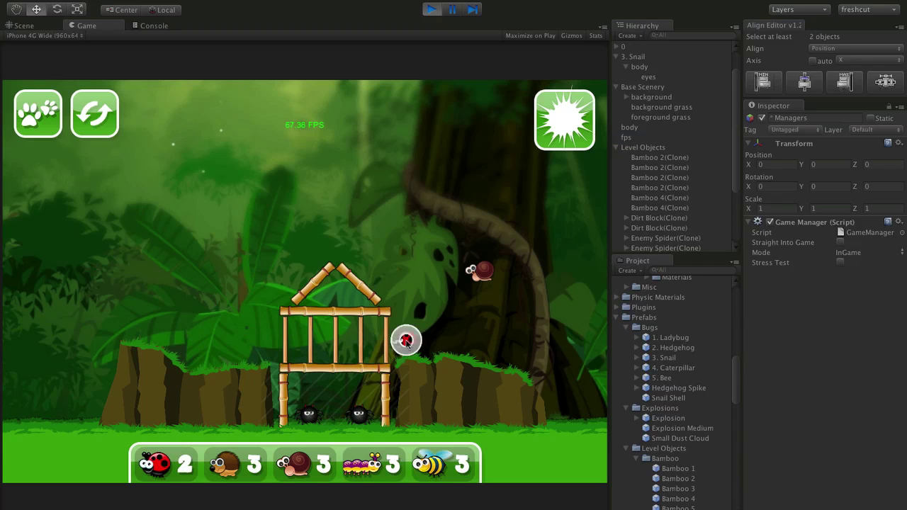
drag(400, 301, 488, 216)
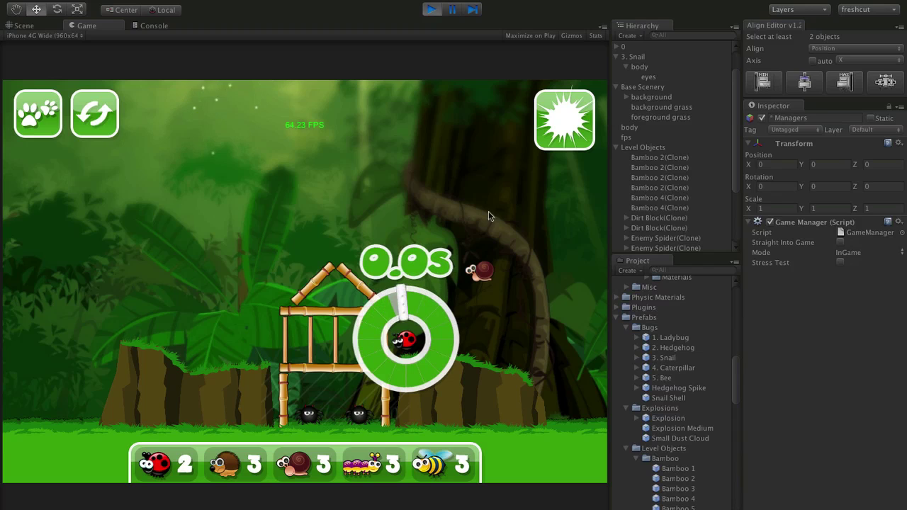
click(552, 135)
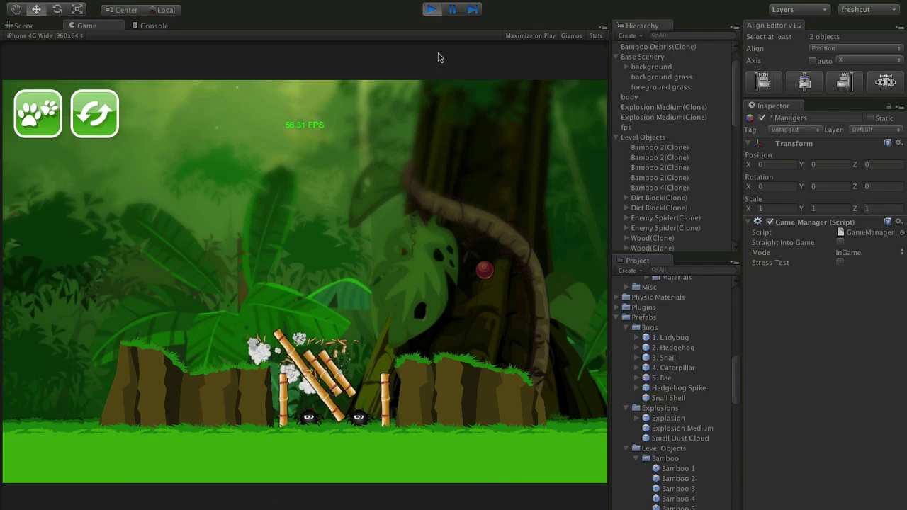
Step: Reset the level and detonate a hedgehog placed on the left cliff beside the bamboo tower
click(78, 106)
drag(229, 464, 216, 351)
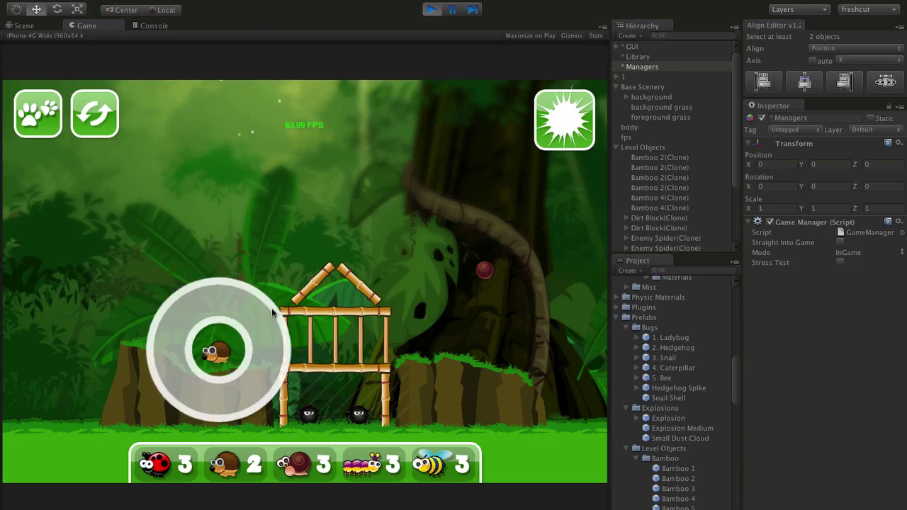
click(557, 139)
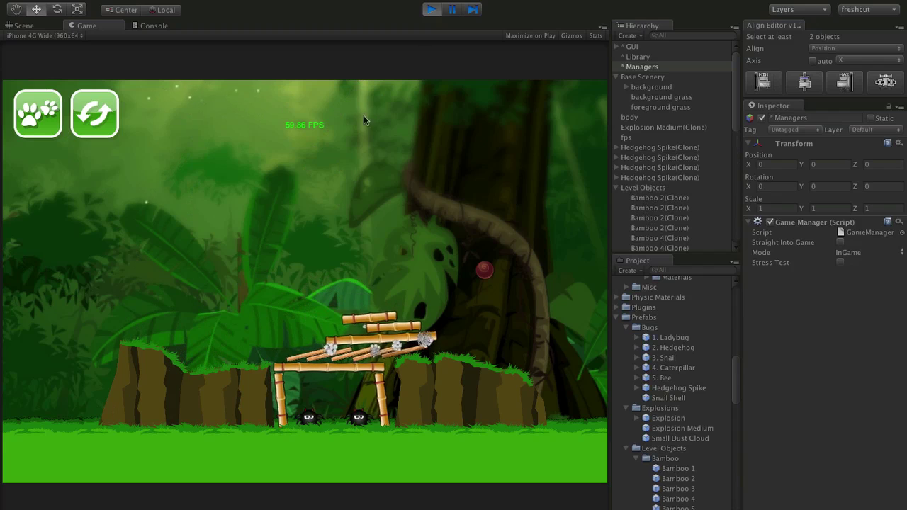
Step: Reset the level and place two ladybugs side by side on the left cliff
click(101, 108)
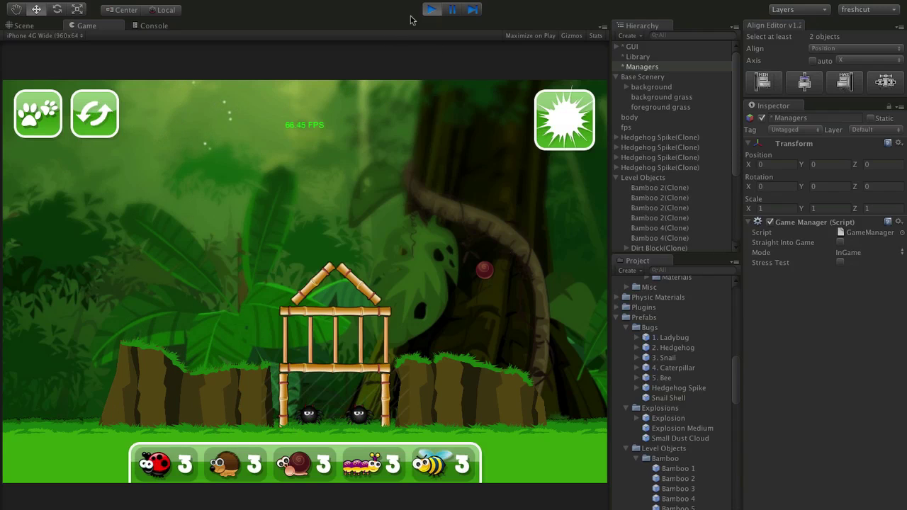
drag(159, 470, 146, 332)
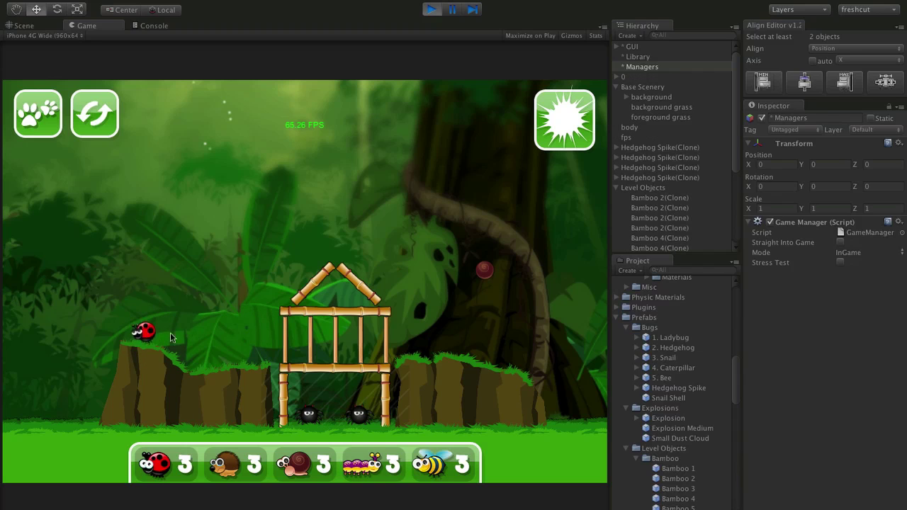
click(203, 362)
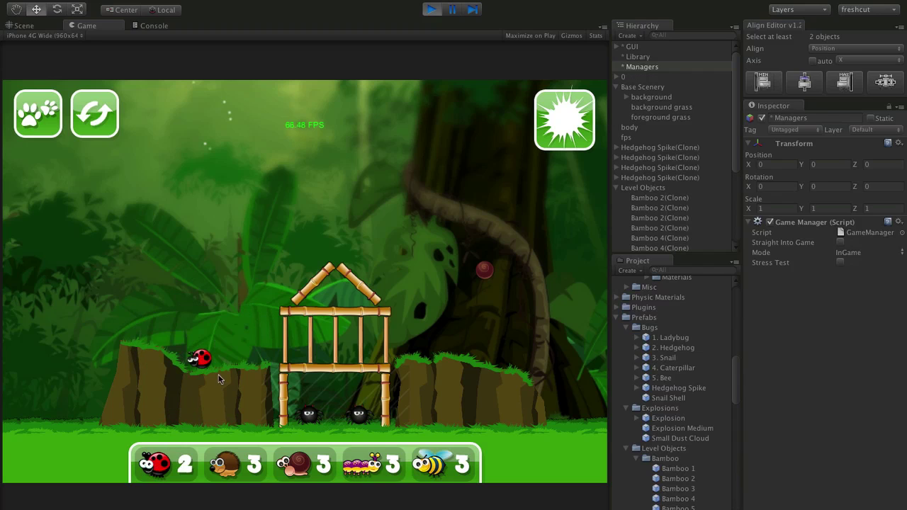
click(221, 350)
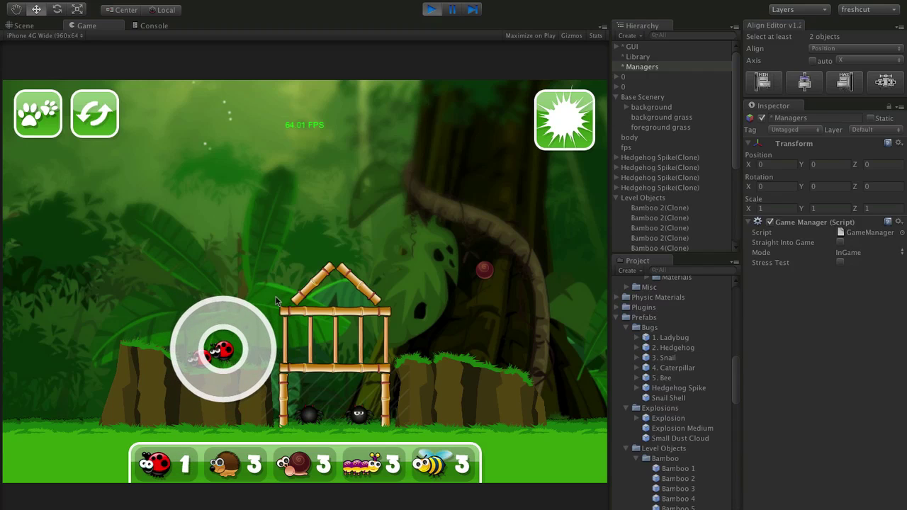
Step: Try the timer dials of the two ladybugs and detonate them
drag(251, 318, 231, 322)
click(233, 258)
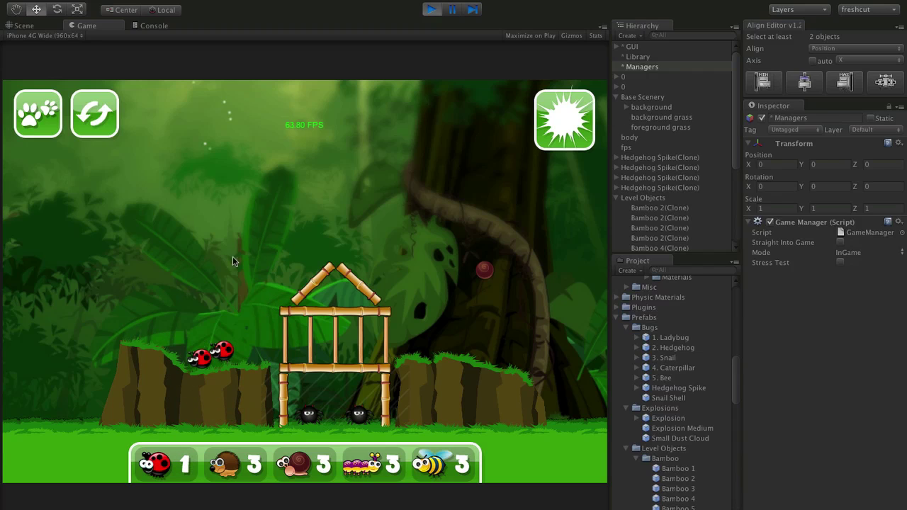
click(198, 363)
click(463, 308)
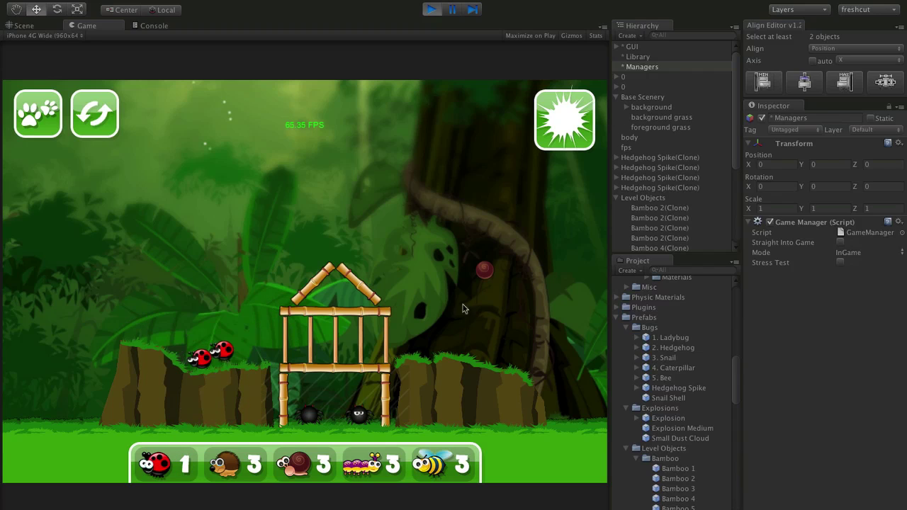
click(559, 146)
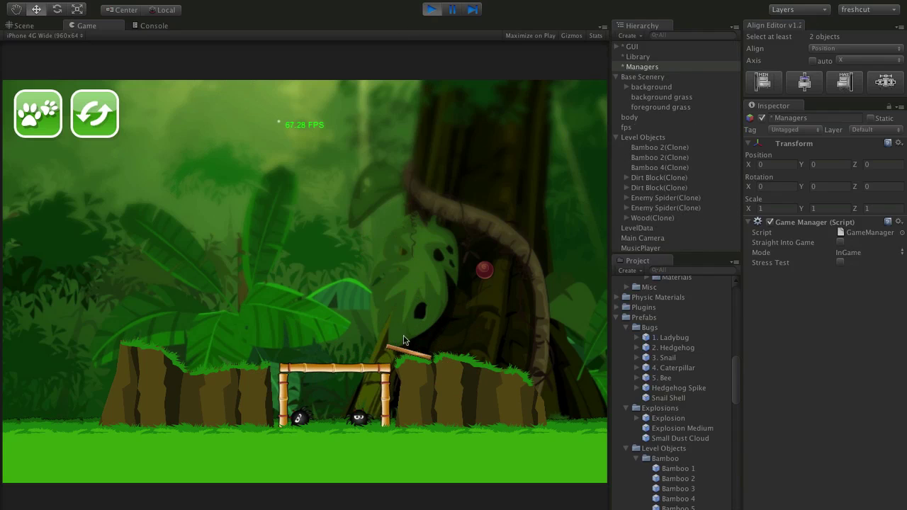
Step: Reset the level, place a bee in the air left of the bamboo roof and set its timer to 6.0 s
click(90, 122)
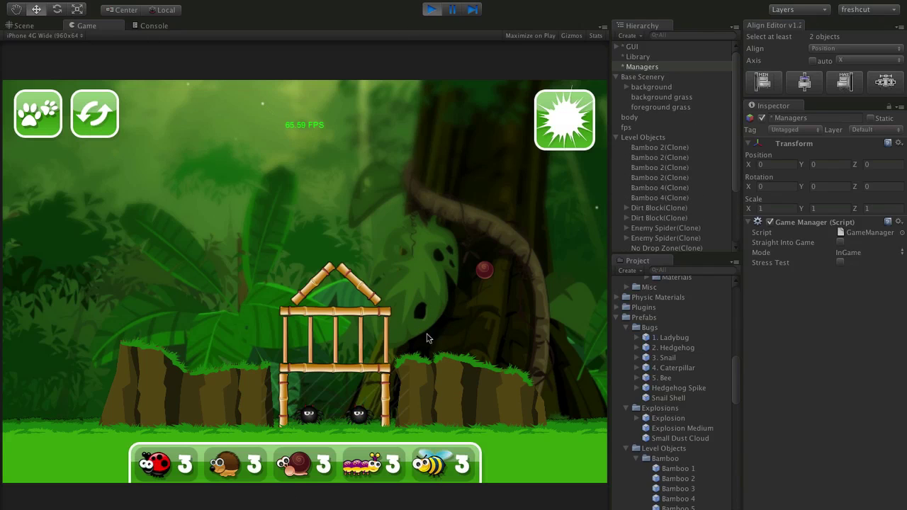
drag(433, 466, 252, 265)
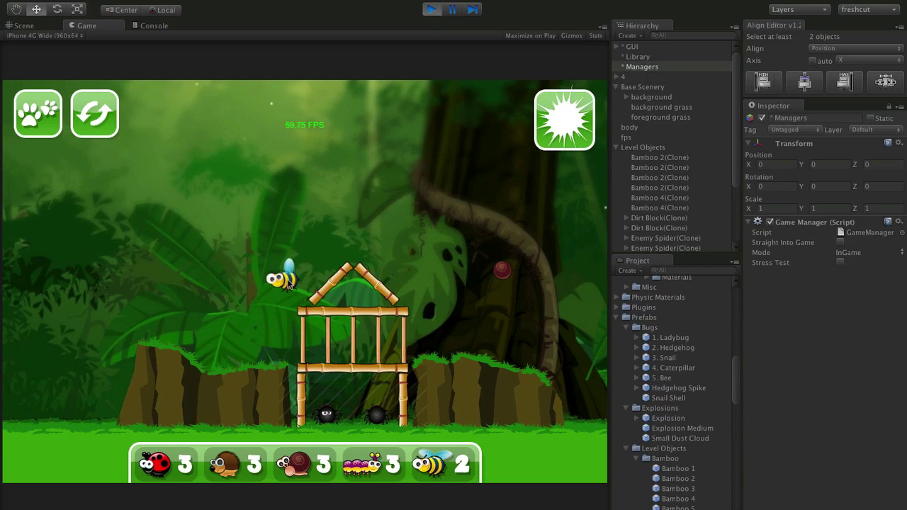
drag(280, 281, 241, 297)
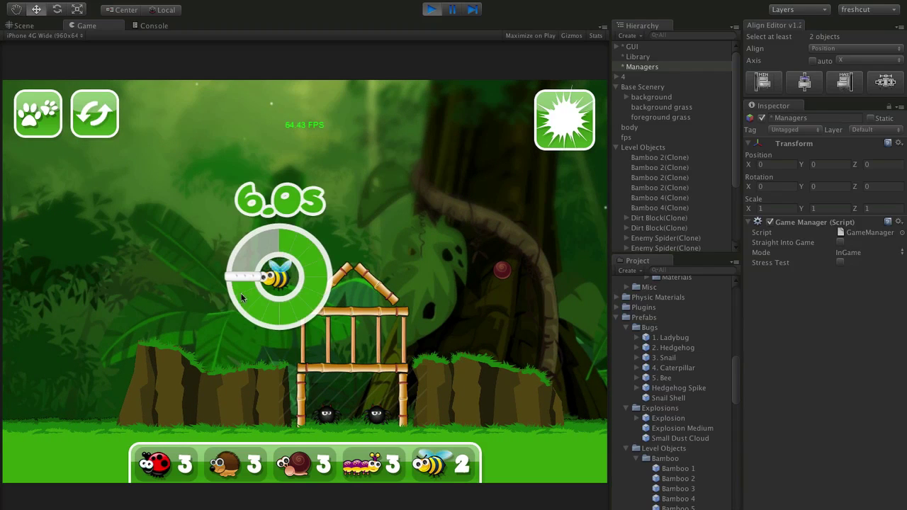
click(438, 217)
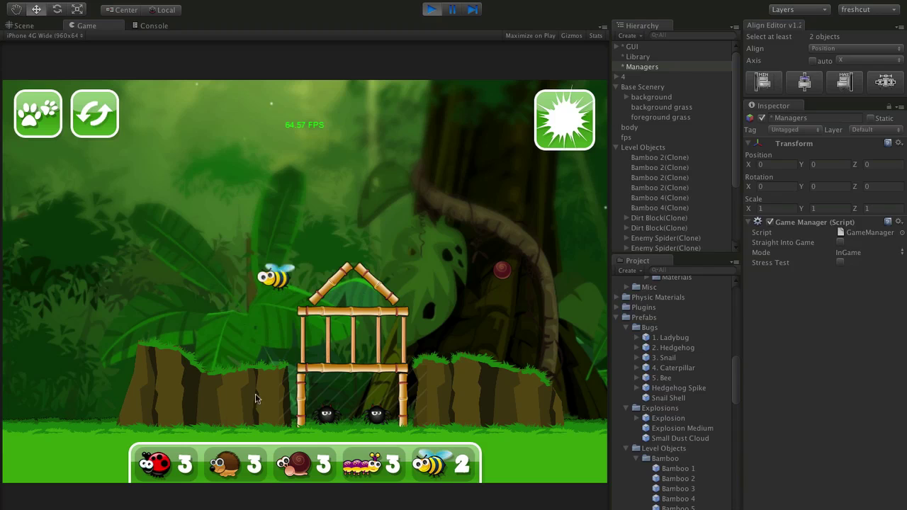
Step: Place a hedgehog below the bee at the left cliff's inner edge and detonate both bugs
click(278, 351)
click(271, 351)
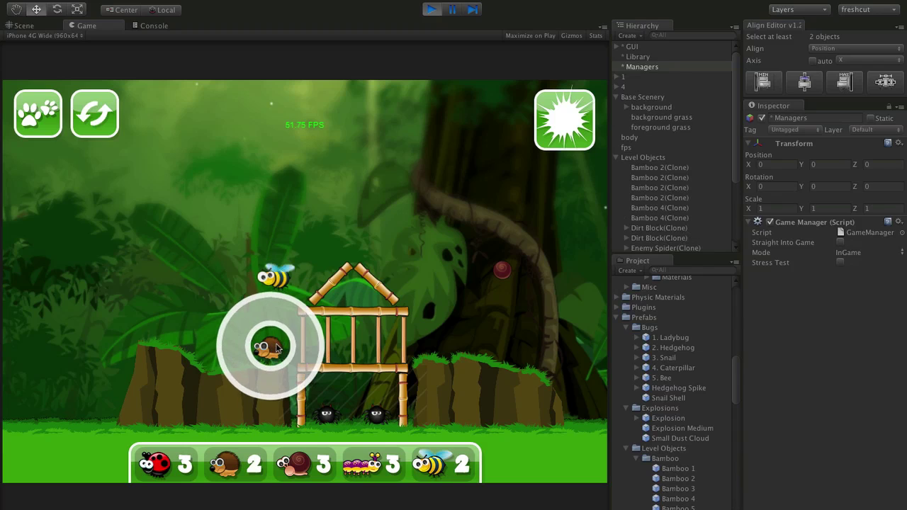
click(556, 113)
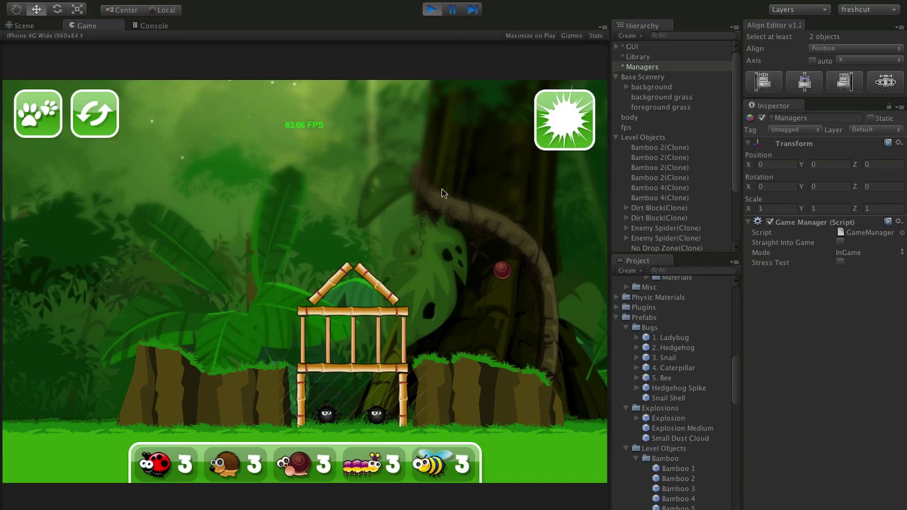
Step: Show the whole running level from the front in the Scene view
key(super+1)
alt+drag(310, 260, 455, 276)
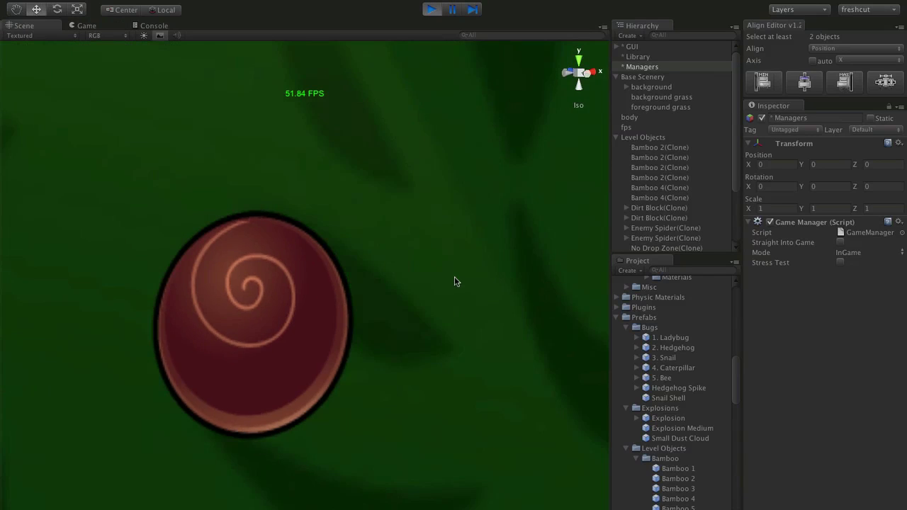
scroll(454, 277, down, 5)
scroll(416, 138, down, 10)
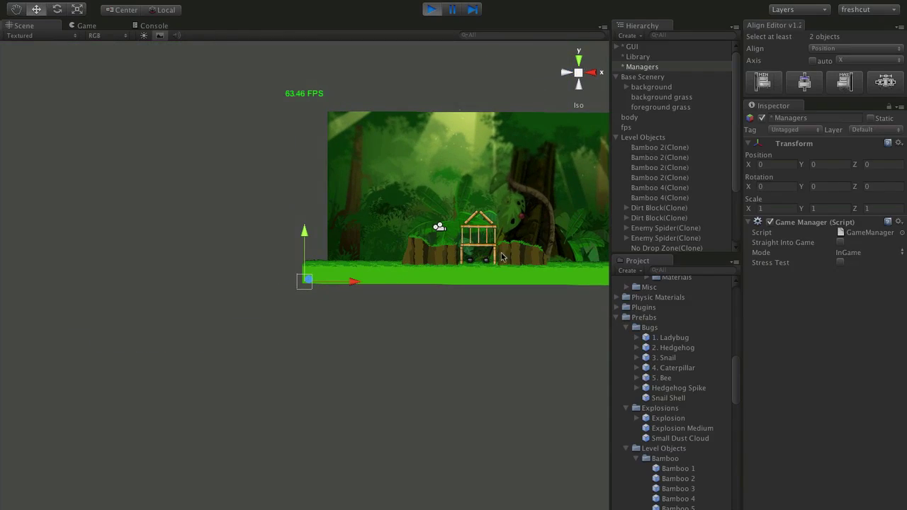
Step: Frame the No Drop Zone under the bamboo house, orbit around it and select the Main Camera to inspect its view
click(479, 249)
key(f)
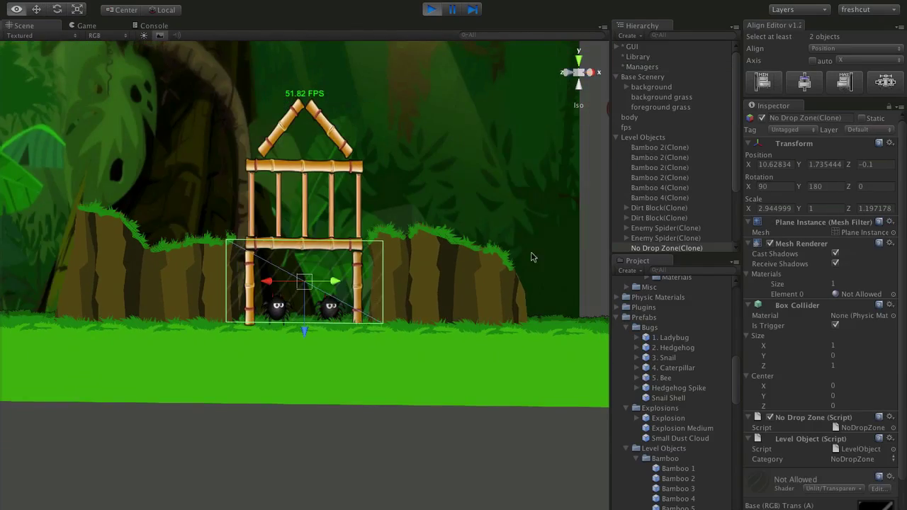
mouse_move(390, 257)
alt+mouse_down()
mouse_move(117, 308)
mouse_move(423, 285)
mouse_move(404, 241)
mouse_move(283, 184)
mouse_move(359, 154)
mouse_move(321, 156)
mouse_move(397, 192)
mouse_move(473, 323)
mouse_move(232, 173)
mouse_move(463, 180)
mouse_move(339, 192)
mouse_move(428, 223)
mouse_move(495, 227)
mouse_move(369, 205)
mouse_move(340, 175)
alt+mouse_up()
click(453, 336)
scroll(374, 198, up, 5)
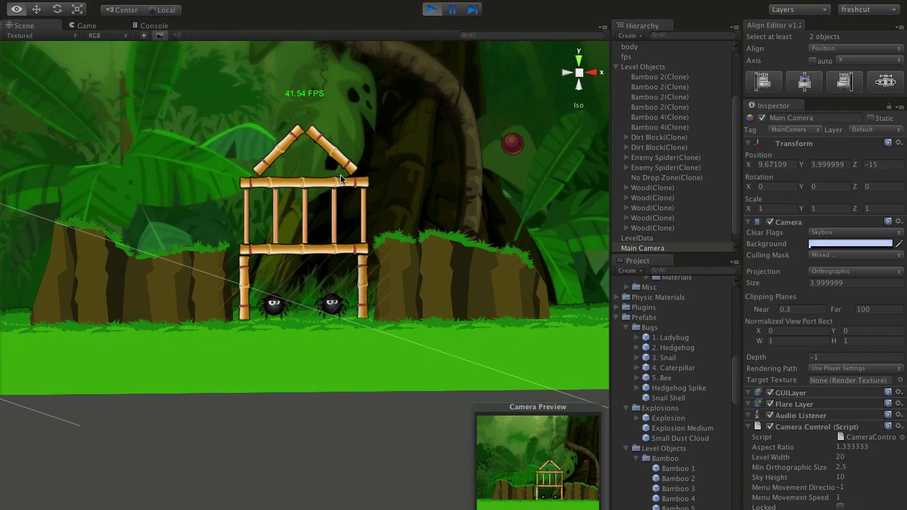
Step: View the Main Camera from the right side, return to the flat Back view of the level and deselect the camera
click(569, 73)
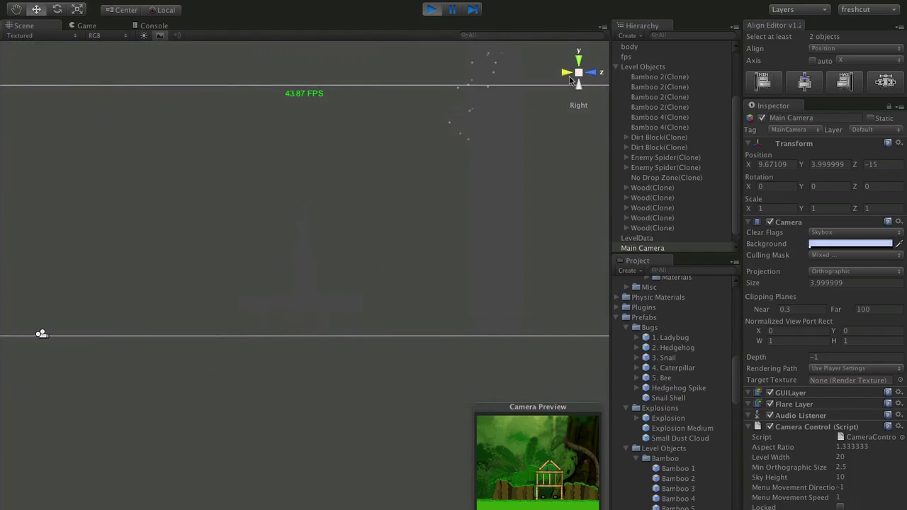
click(568, 74)
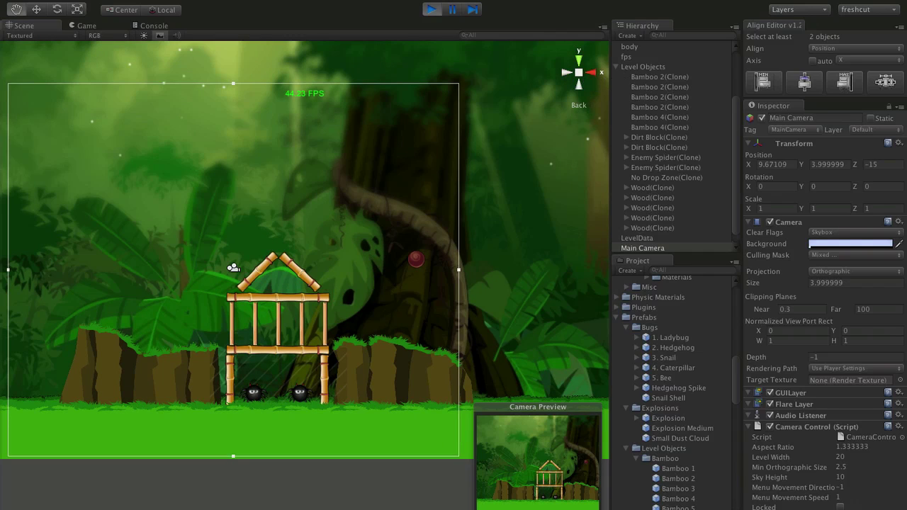
middle_drag(457, 284, 414, 321)
click(429, 468)
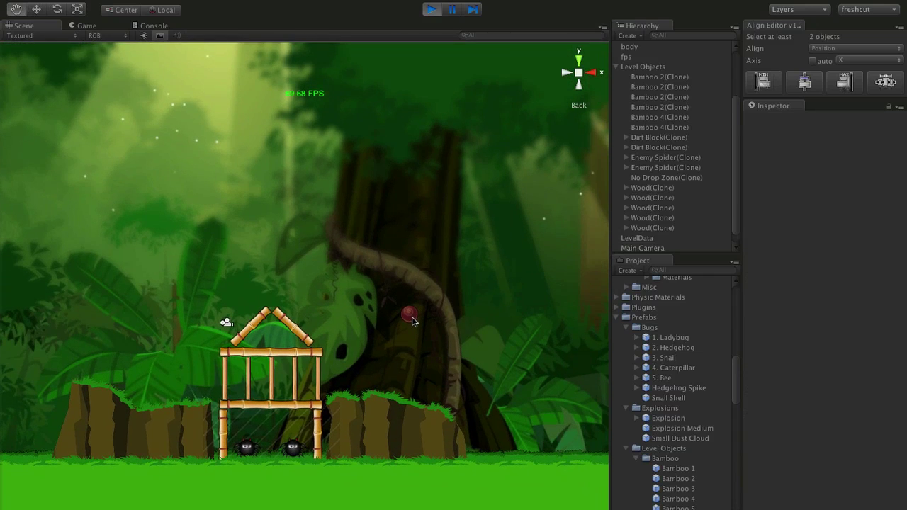
scroll(383, 331, up, 3)
scroll(411, 289, down, 5)
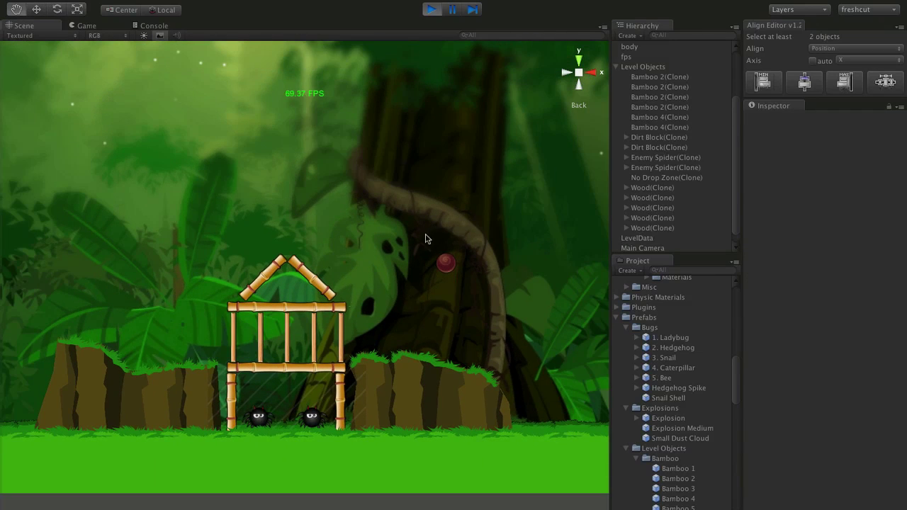
Step: Inspect the components of the house's right roof bamboo and expand its Rigidbody constraints
click(324, 284)
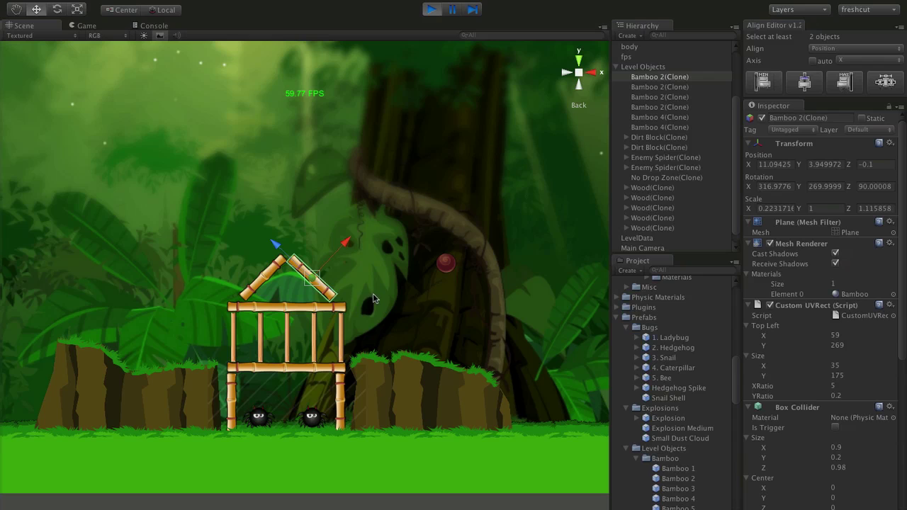
click(338, 315)
click(315, 305)
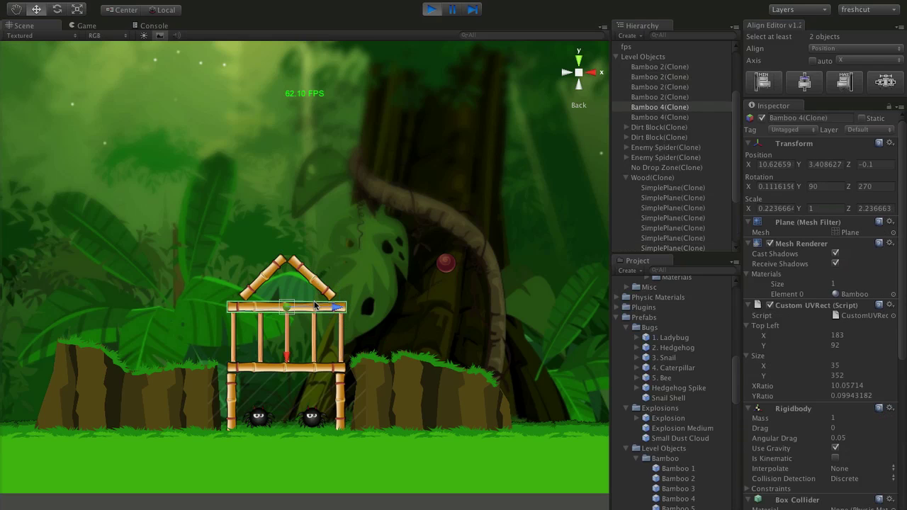
click(320, 286)
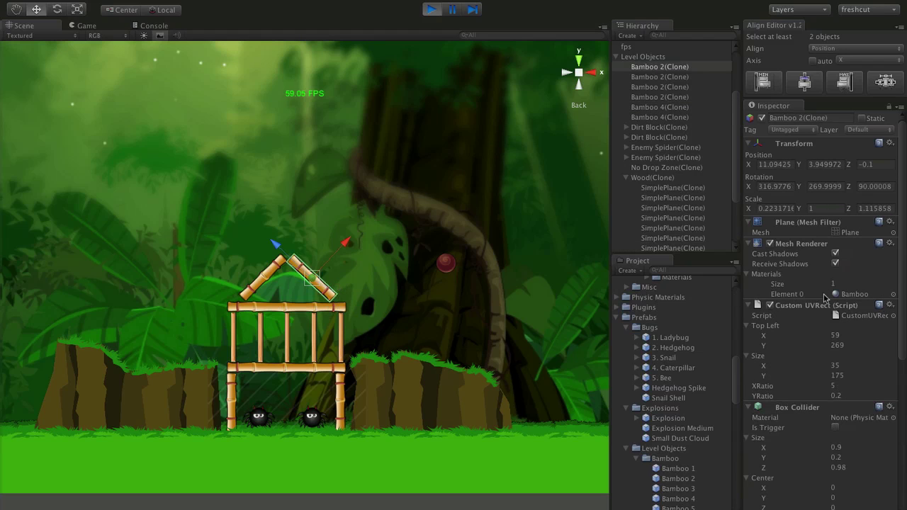
scroll(823, 294, down, 8)
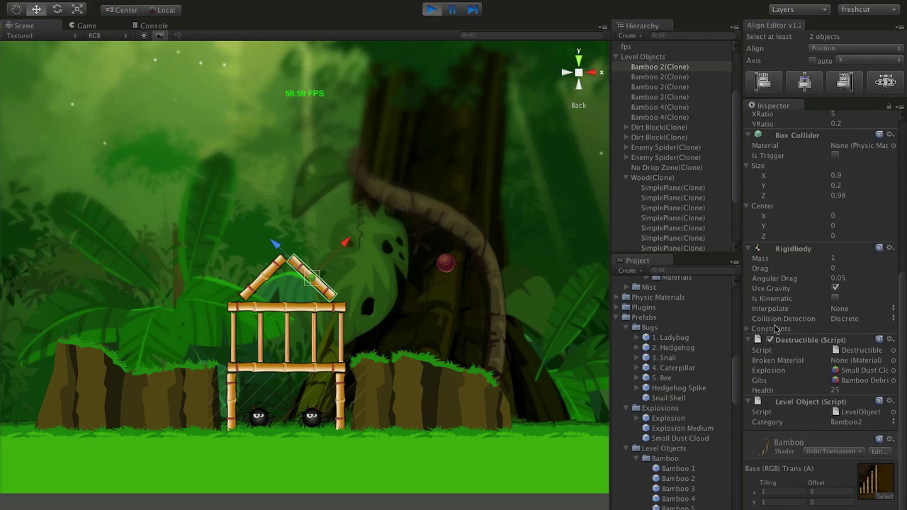
click(775, 329)
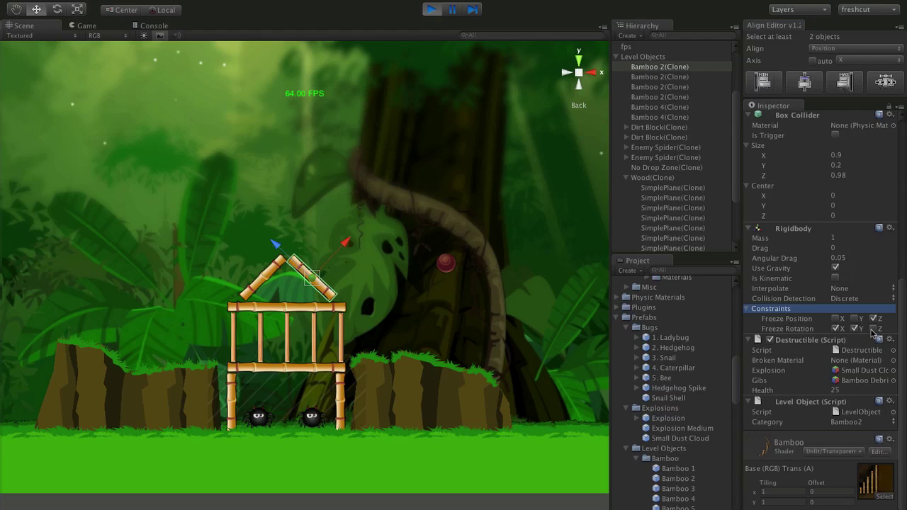
Step: Compare the running level in the Game and Scene views, then orbit around the selected roof bamboo to examine the layers' depth
key(ctrl+2)
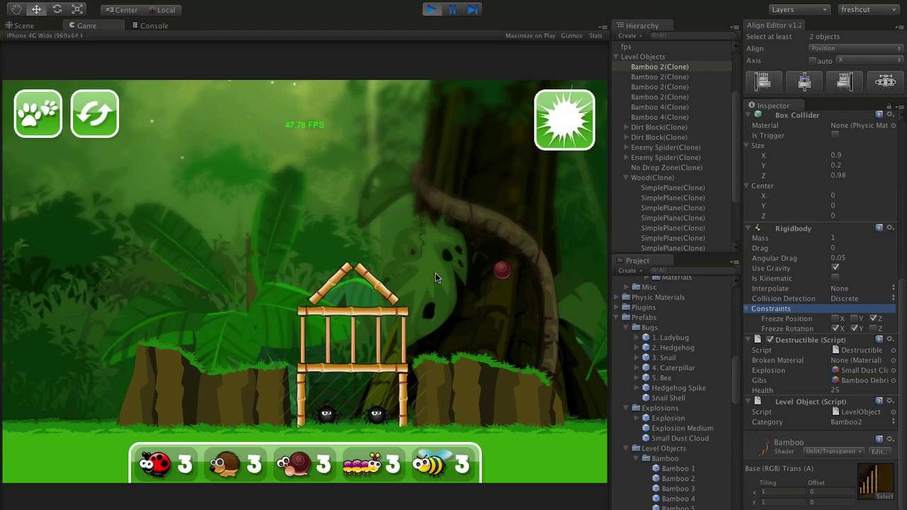
key(ctrl+1)
key(ctrl+2)
key(ctrl+1)
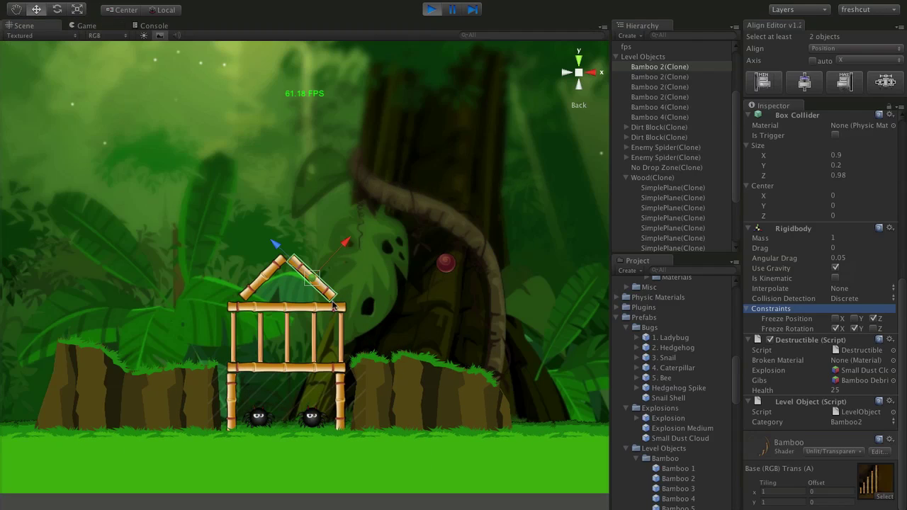
key(f)
scroll(510, 296, down, 5)
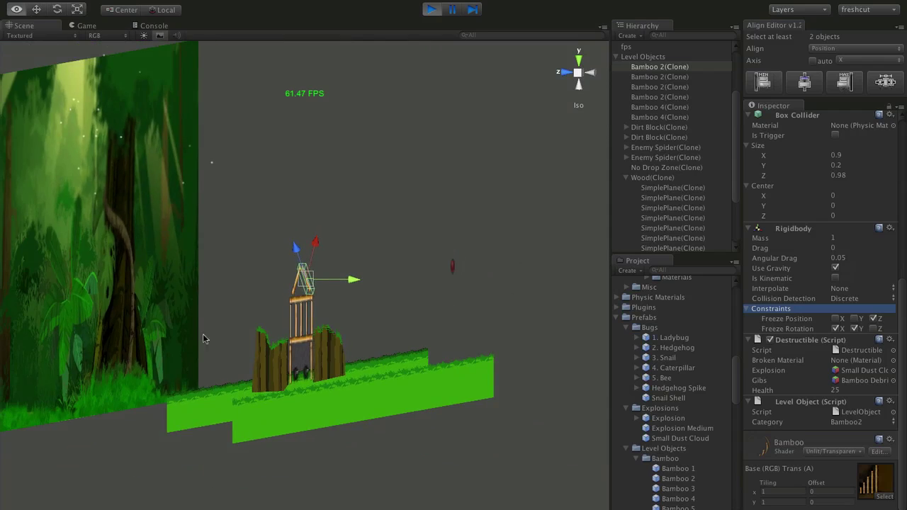
Step: Select the background grass, examine its box collider from the side and orbit back to the front of the level
click(205, 410)
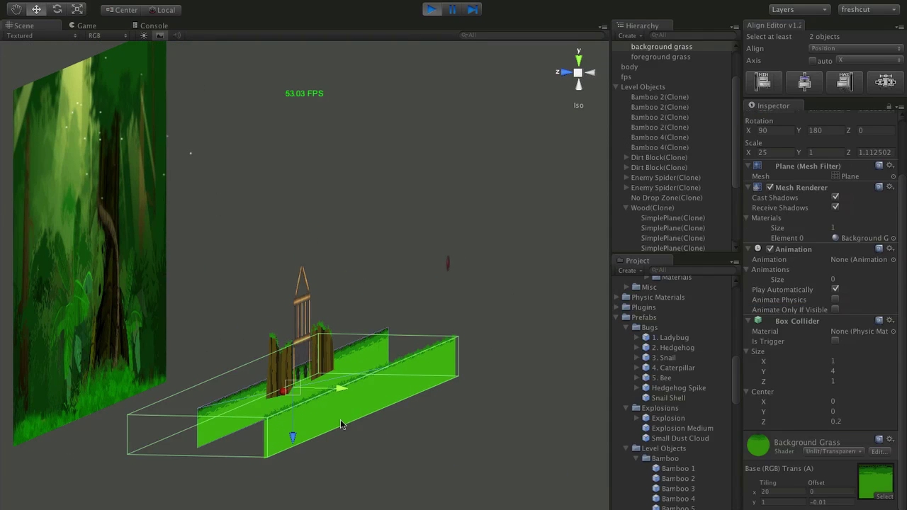
click(205, 410)
click(204, 409)
key(f)
alt+drag(288, 270, 125, 261)
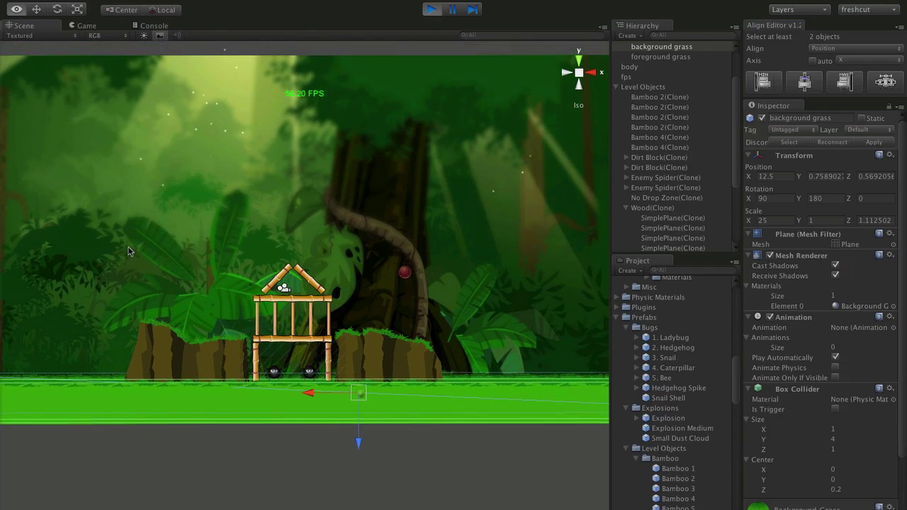
Step: Examine the two spiders under the house up close and from an angle, selecting the right spider's eyes, then restore the Back view
scroll(295, 356, up, 5)
drag(295, 357, 327, 214)
scroll(328, 215, up, 4)
drag(419, 377, 348, 284)
key(w)
click(348, 285)
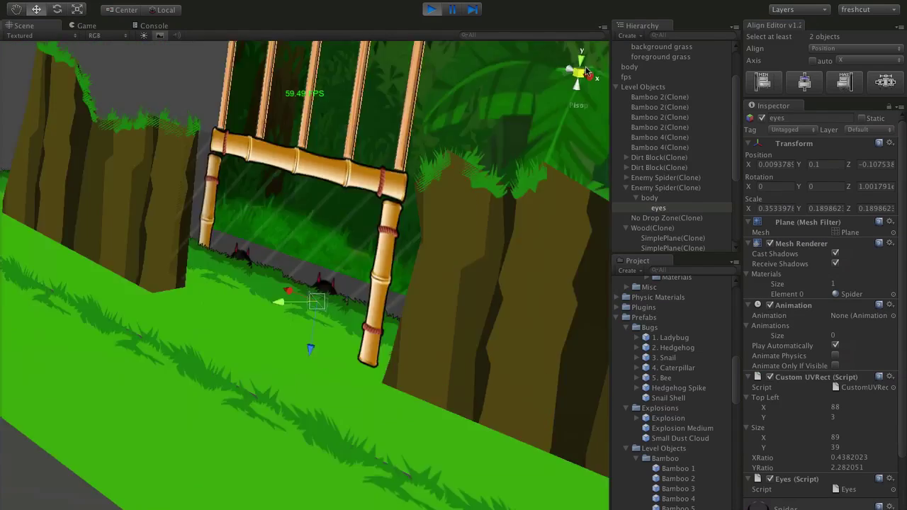
click(578, 73)
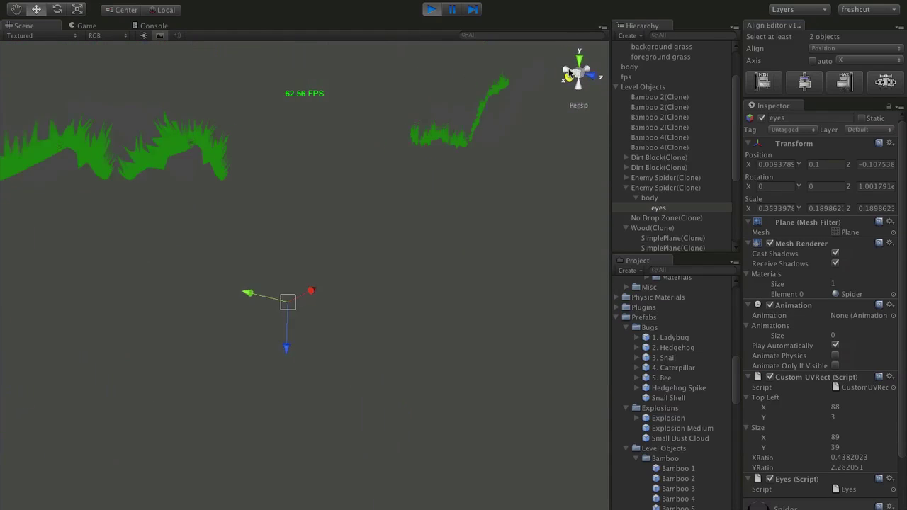
click(568, 68)
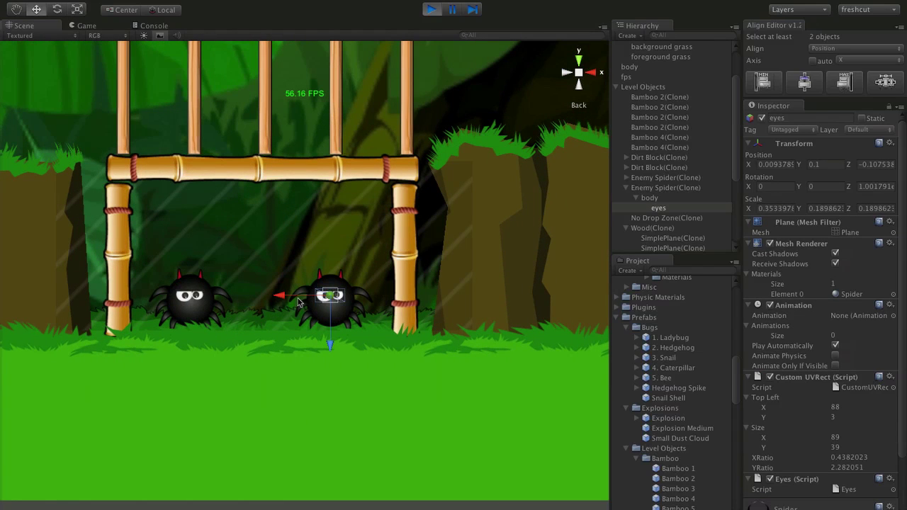
Step: Select the right spider's body and move it sideways toward the other spider while the game runs
click(300, 301)
drag(285, 303, 284, 344)
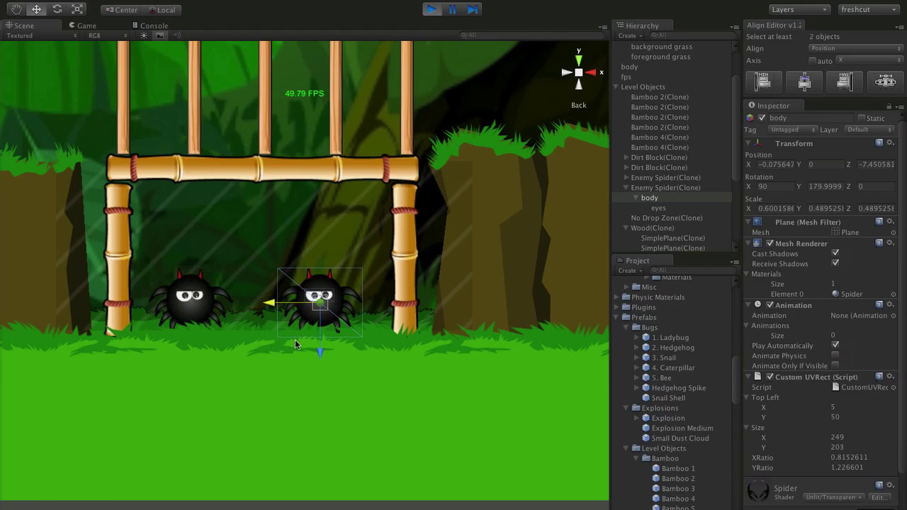
key(f)
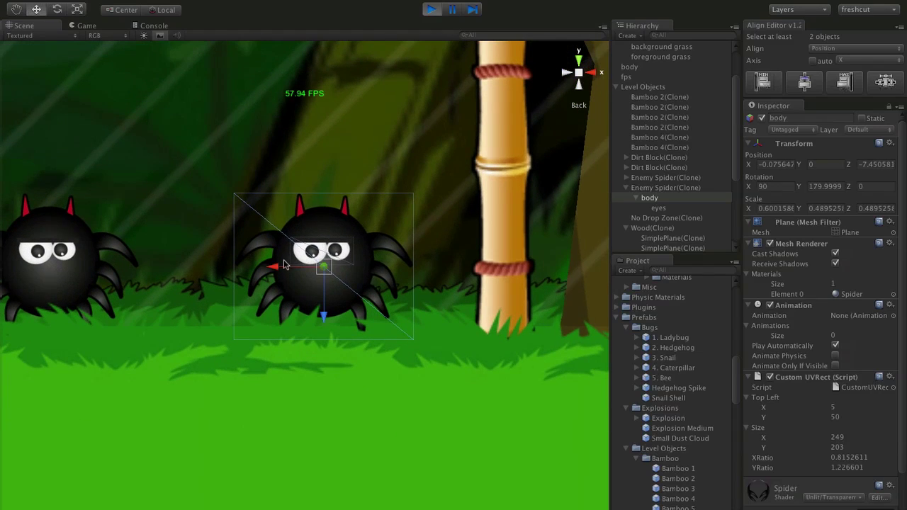
drag(284, 265, 231, 296)
Step: Stop play mode and return to the level in the Scene view
scroll(265, 309, down, 10)
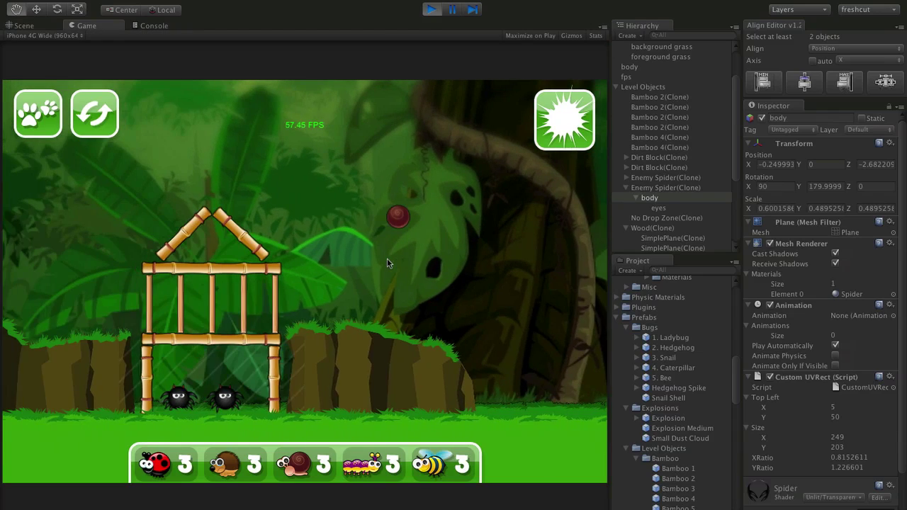
click(428, 10)
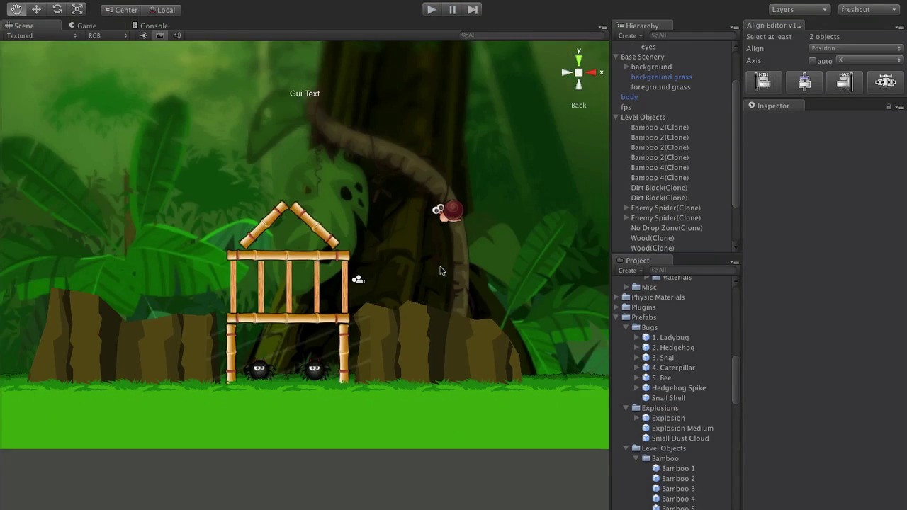
scroll(457, 268, up, 5)
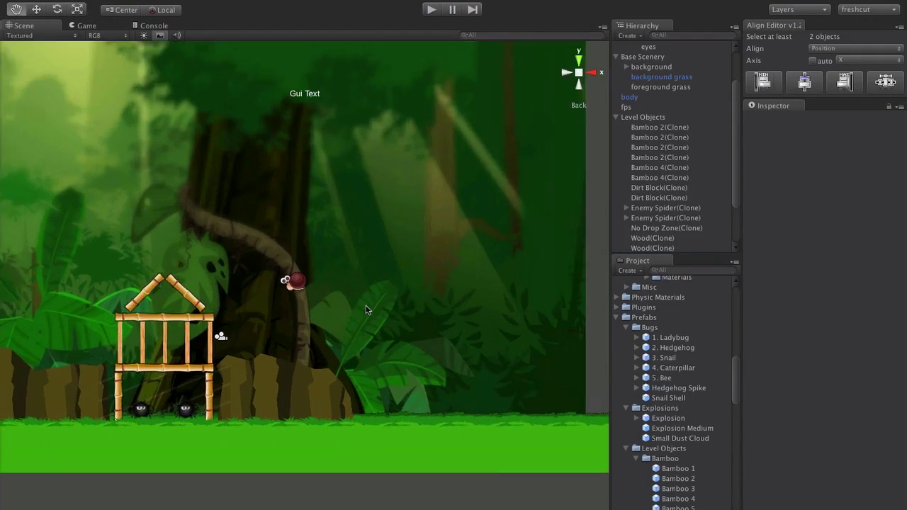
key(w)
click(317, 311)
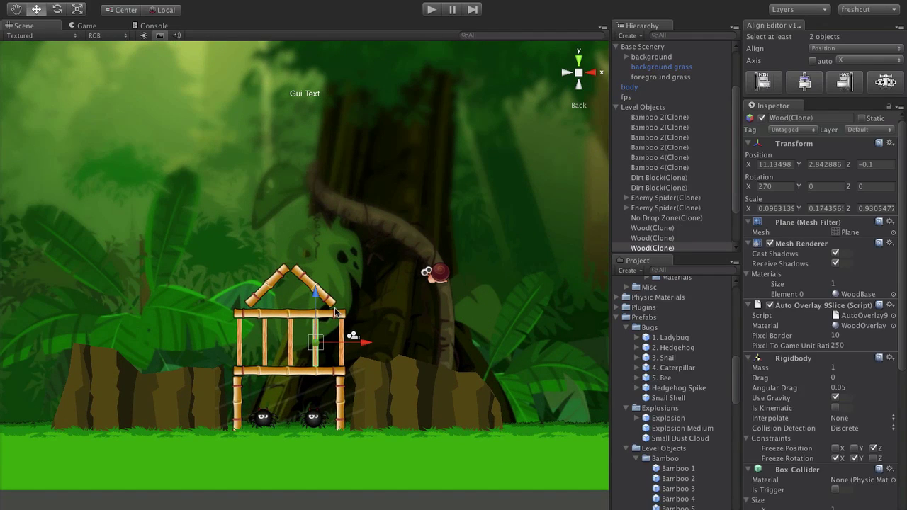
click(335, 310)
click(329, 300)
shift+click(345, 363)
shift+click(339, 393)
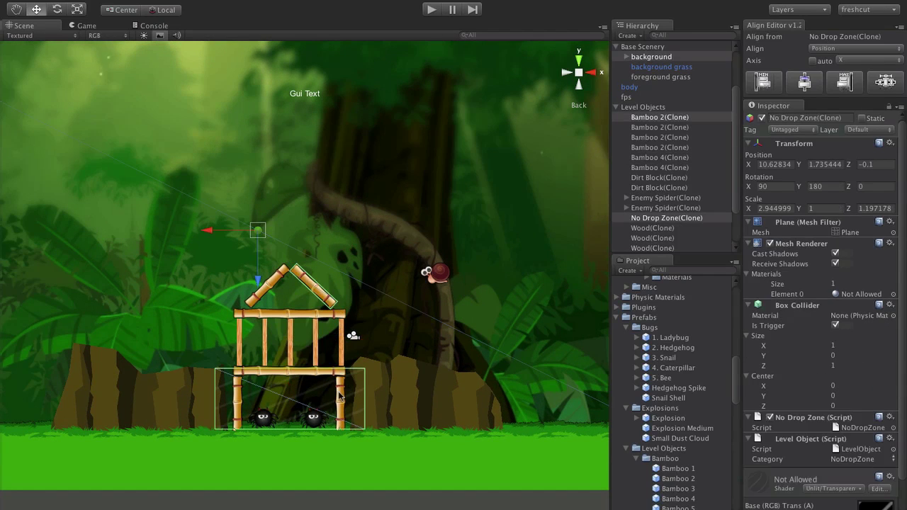
click(331, 321)
click(307, 318)
shift+click(330, 339)
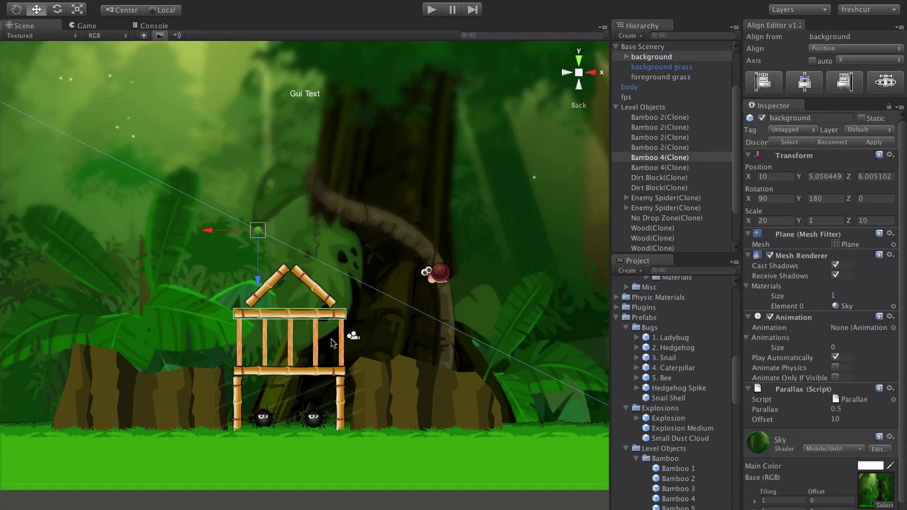
Step: Delete the five upright wood pieces of the house and all remaining objects under Level Objects
click(338, 340)
click(339, 343)
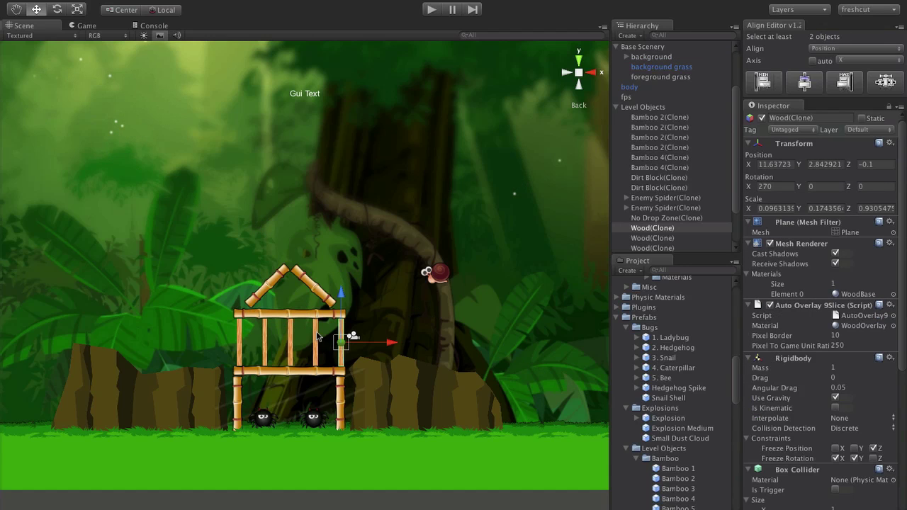
shift+click(316, 339)
shift+click(289, 342)
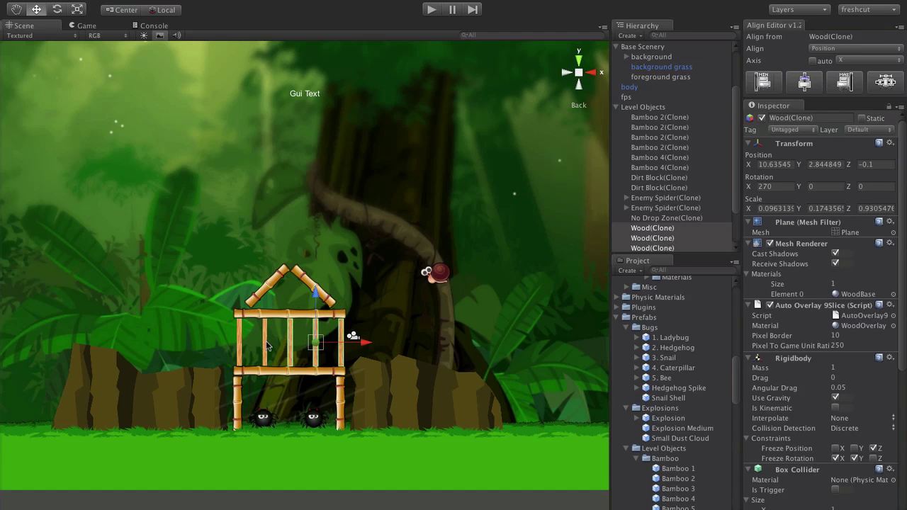
shift+click(266, 345)
shift+click(238, 345)
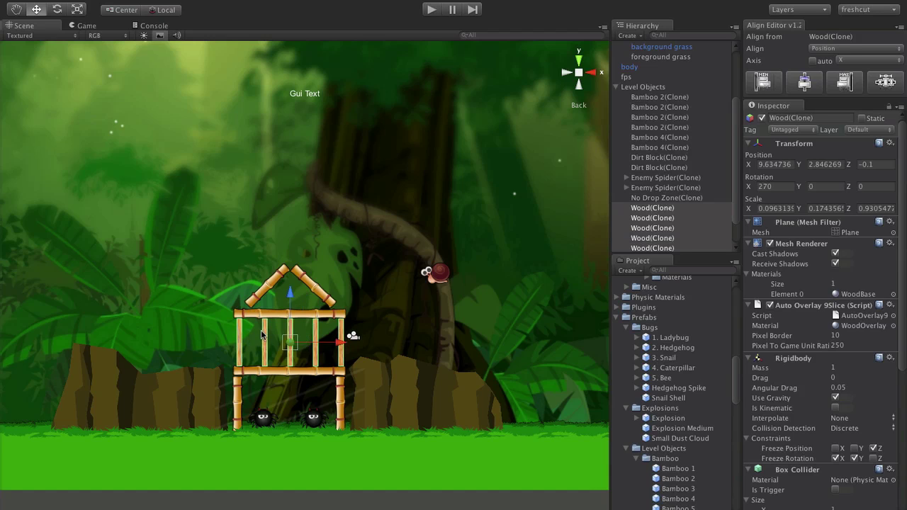
key(super+BackSpace)
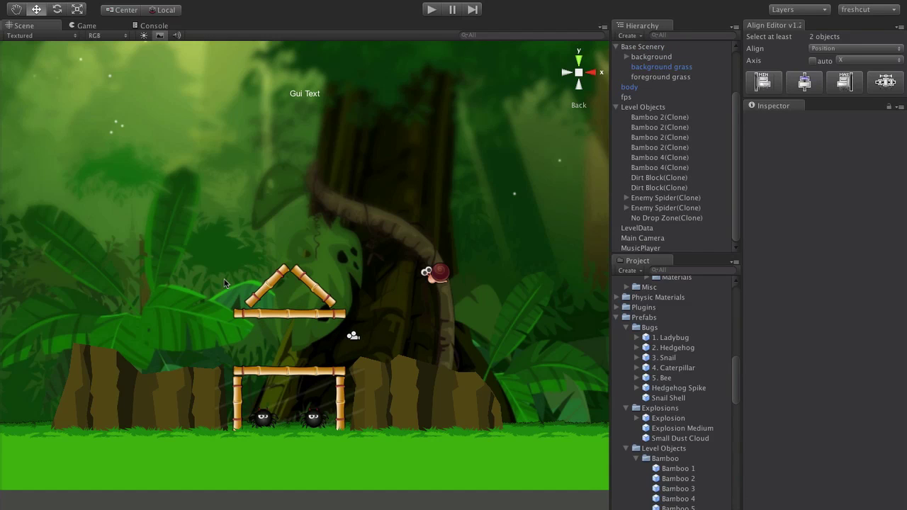
click(394, 28)
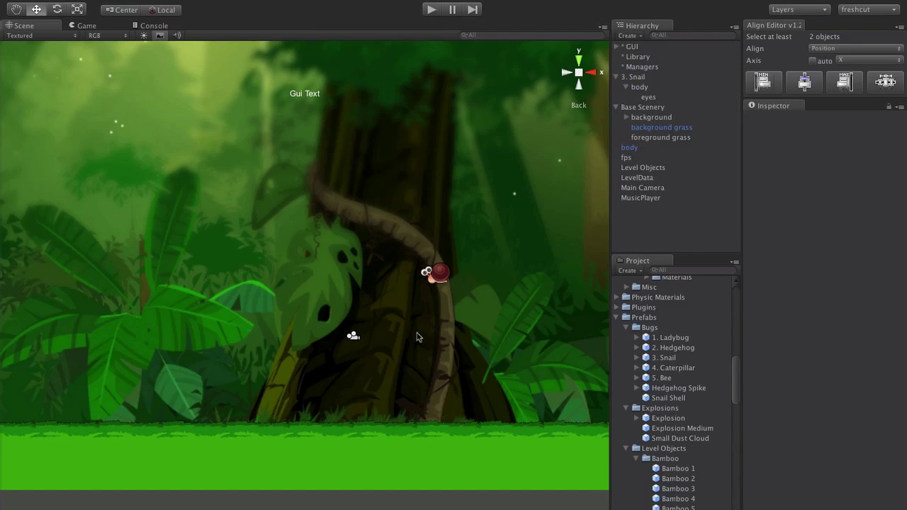
Step: Delete the loose snail shell body and the entire 3. Snail object from the scene
click(441, 275)
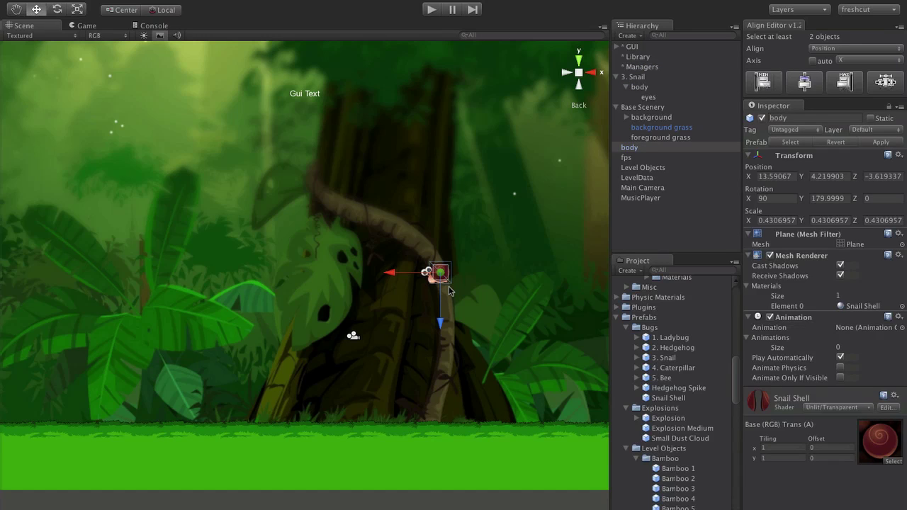
key(super+BackSpace)
click(437, 279)
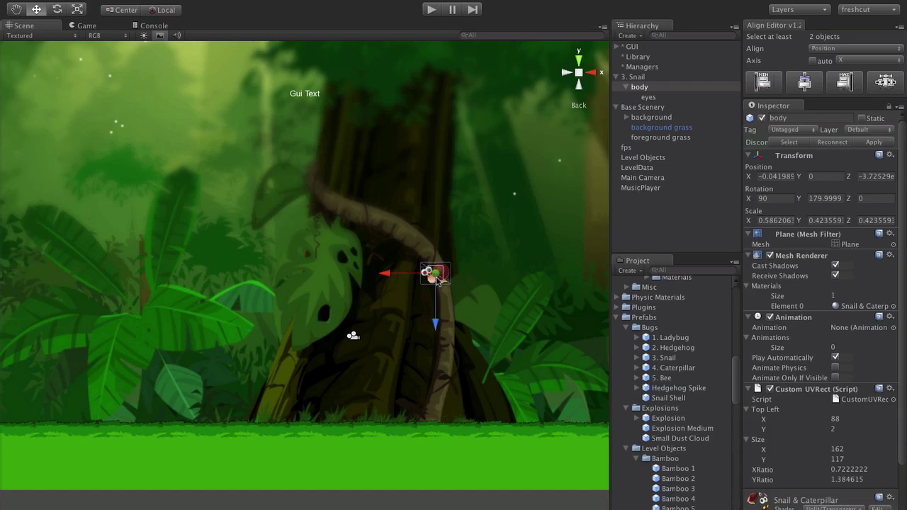
key(super+BackSpace)
click(646, 76)
key(super+BackSpace)
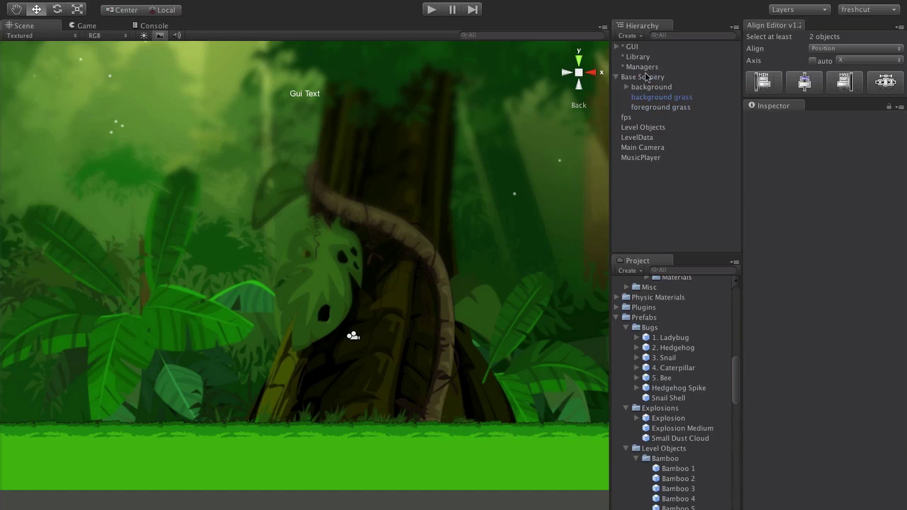
Step: Inspect the Snail Shell and Explosion Medium prefabs and collapse the Bamboo prefab folder
click(575, 300)
click(668, 398)
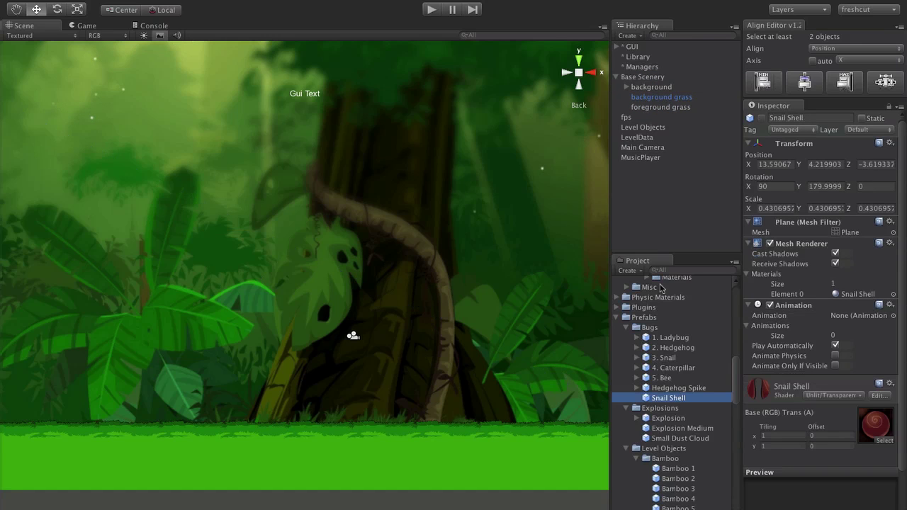
click(655, 428)
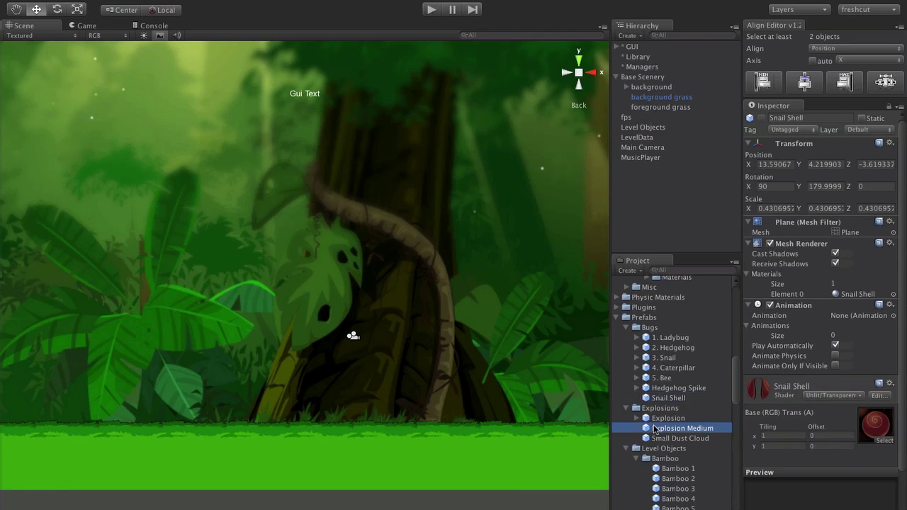
scroll(662, 382, down, 4)
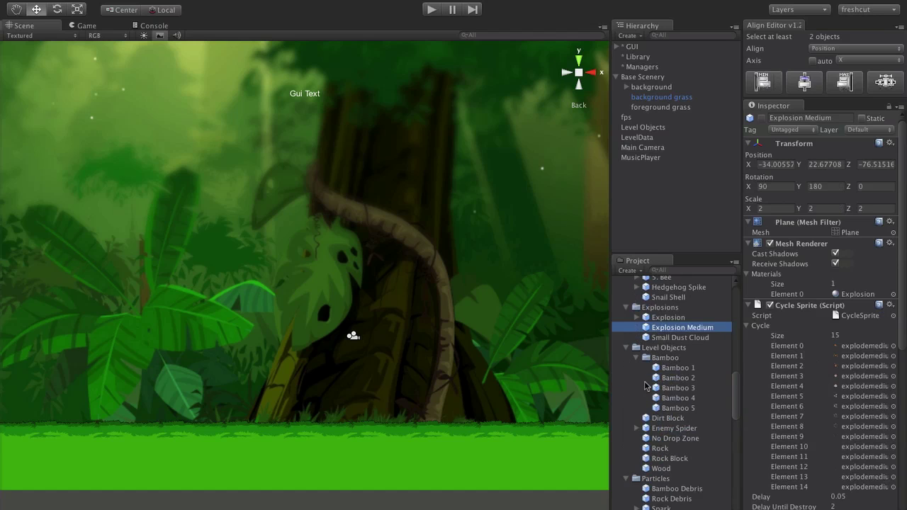
scroll(646, 384, up, 2)
click(635, 408)
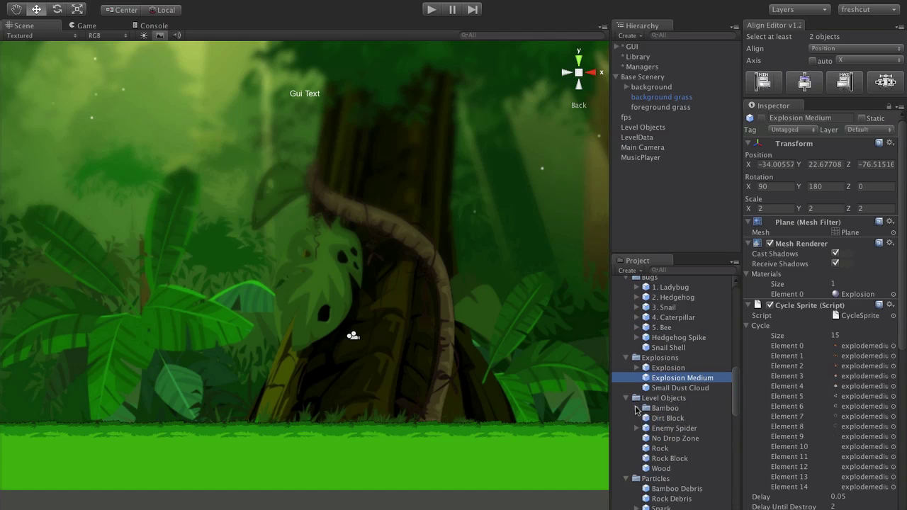
scroll(639, 410, down, 2)
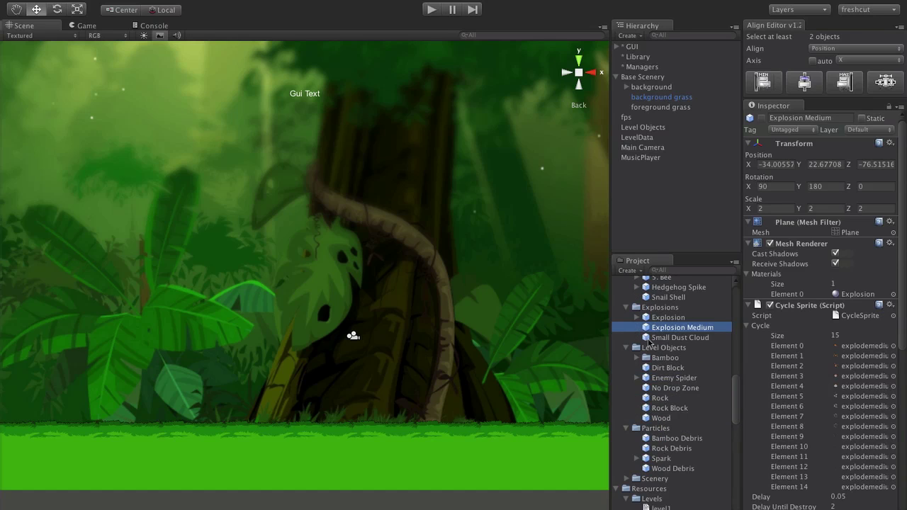
Step: Look through the prefabs in the Level Objects folder, from Dirt Block to Wood
click(655, 348)
click(680, 368)
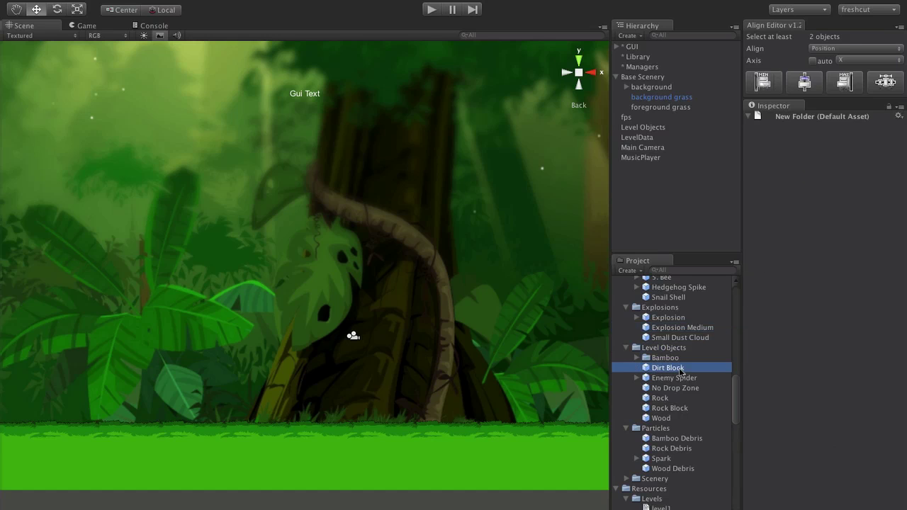
key(Down)
key(Down)
key(Down)
key(Down)
key(Down)
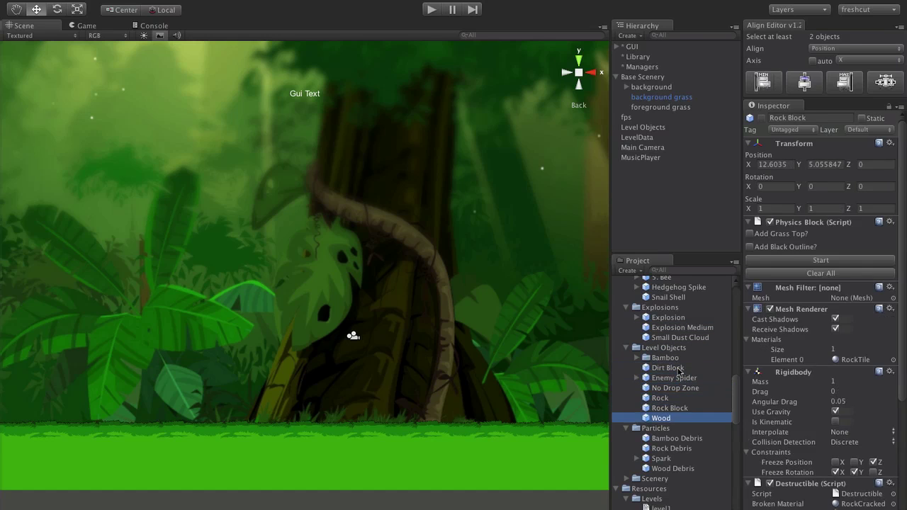
key(Up)
key(Up)
key(Up)
key(Up)
key(Down)
key(Down)
key(Down)
key(Down)
key(Up)
key(Up)
key(Up)
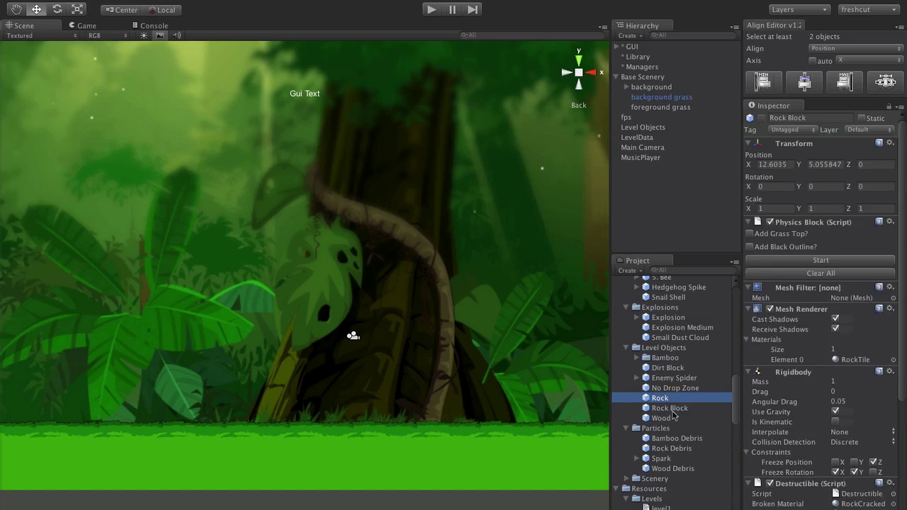
Step: Place a Wood prefab just above the grass before the tree and shrink its Z scale to about 0.29, making a small square block
key(Down)
key(Down)
drag(671, 418, 517, 388)
key(r)
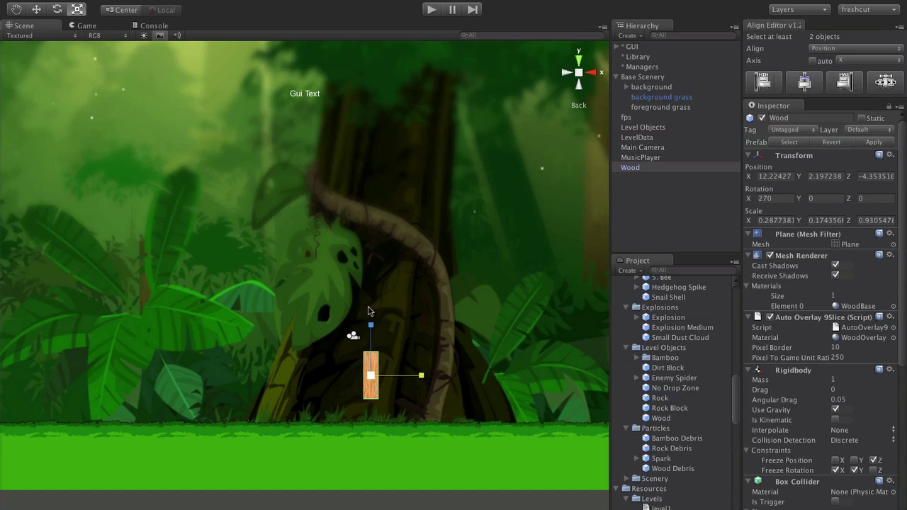
drag(371, 331, 409, 385)
Step: Duplicate and position the small wood block to form two rows of four blocks above the grass
key(w)
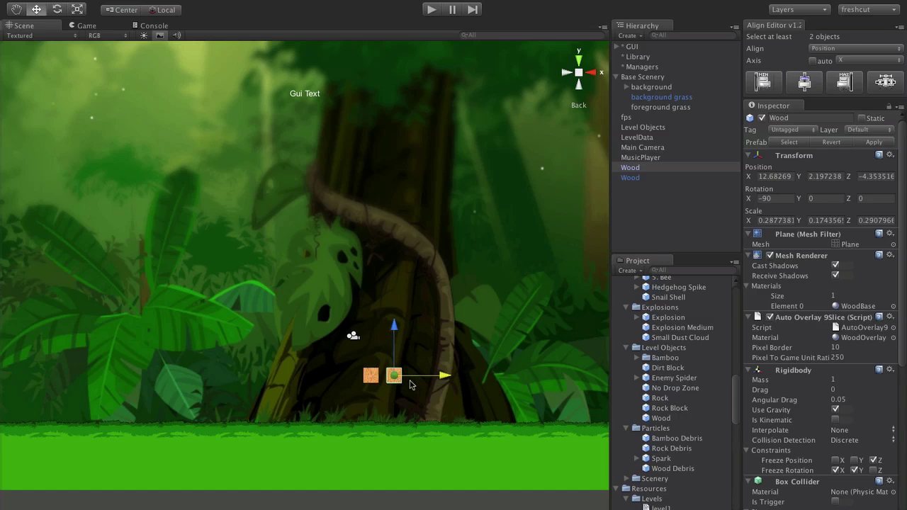
drag(399, 341, 391, 360)
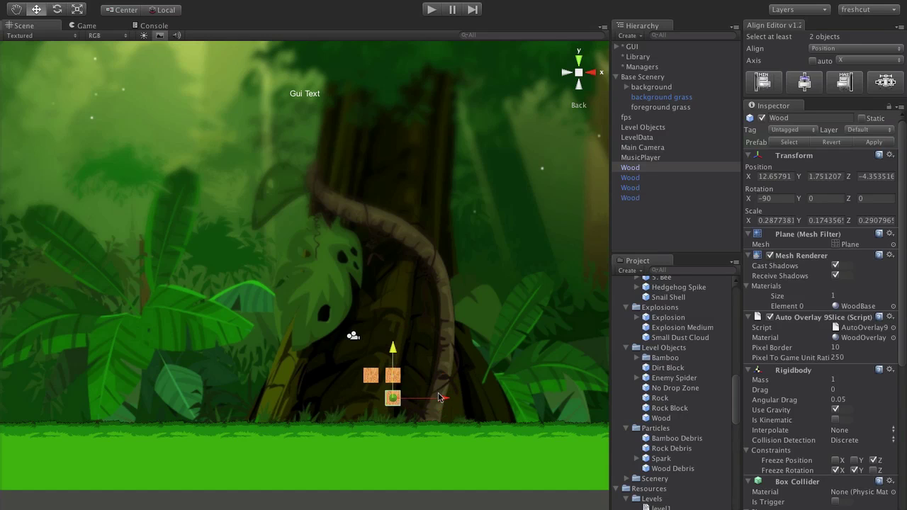
drag(440, 397, 472, 413)
key(ctrl+d)
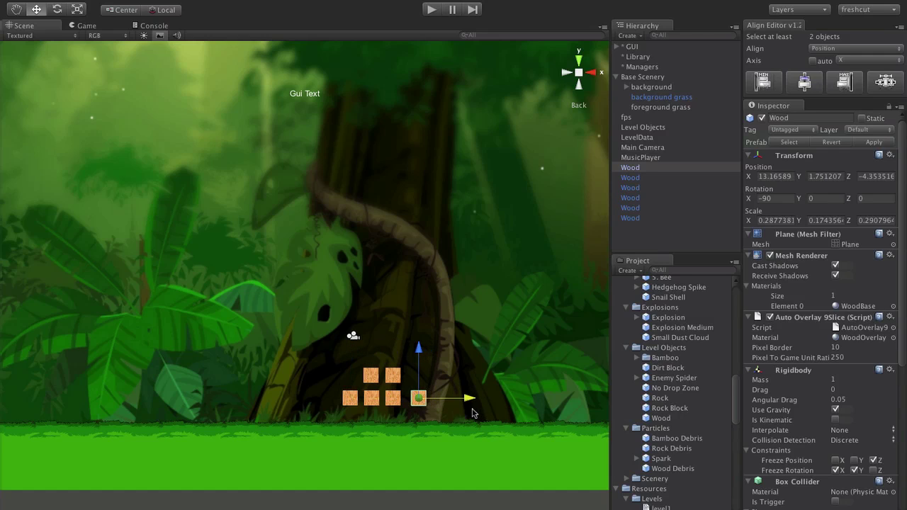
drag(417, 381, 418, 357)
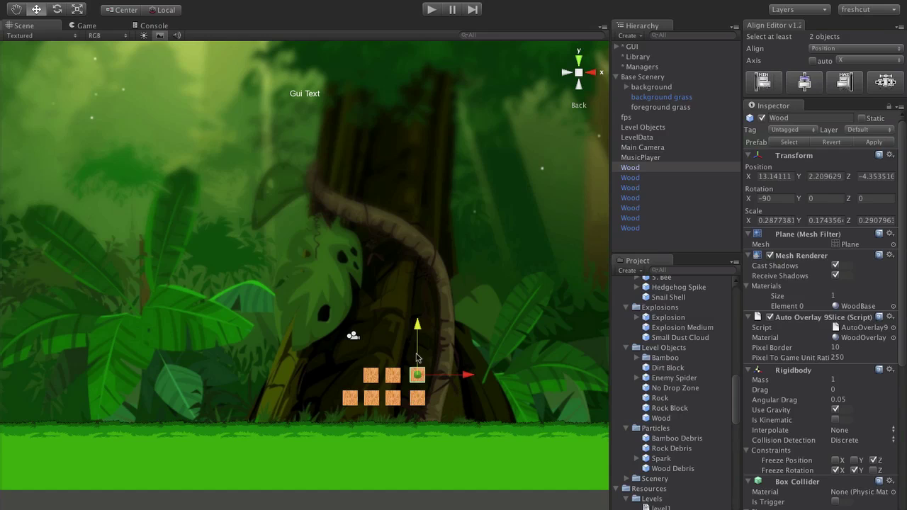
drag(472, 383, 402, 375)
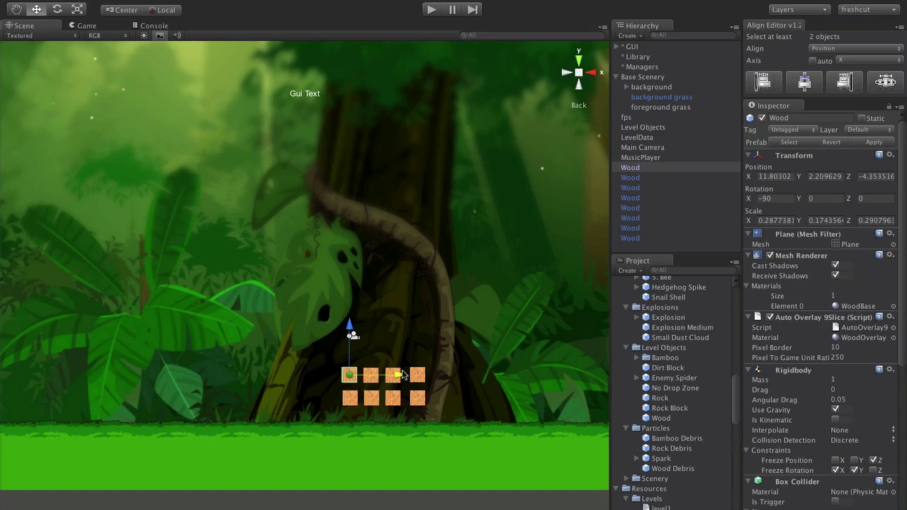
Step: Duplicate wood blocks upward and sideways to add a third row of four on top of the grid
click(344, 347)
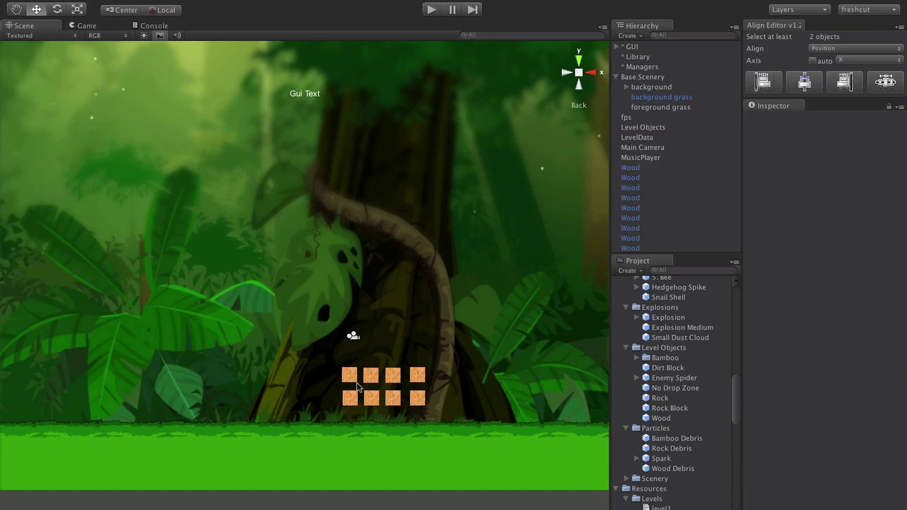
click(347, 331)
drag(344, 327, 349, 306)
drag(401, 355, 466, 352)
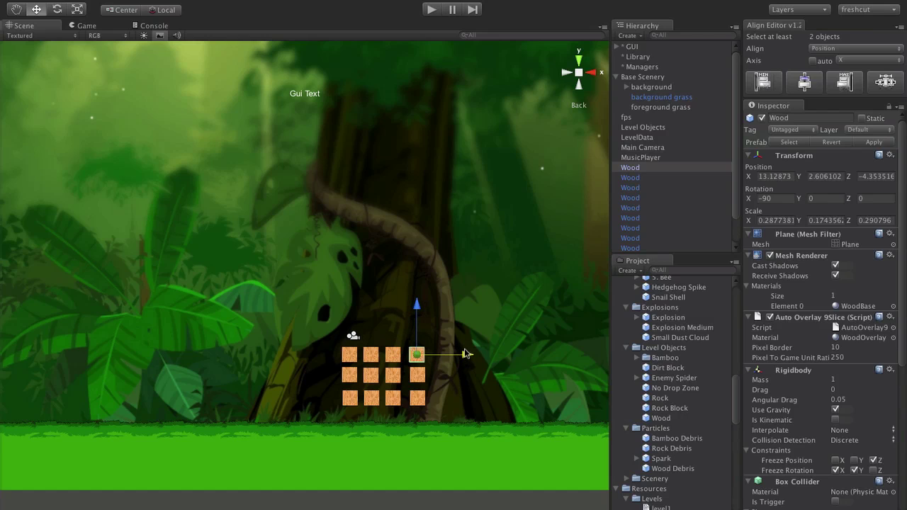
Step: Enable Straight Into Game in the Game Manager script of the Managers object
click(637, 56)
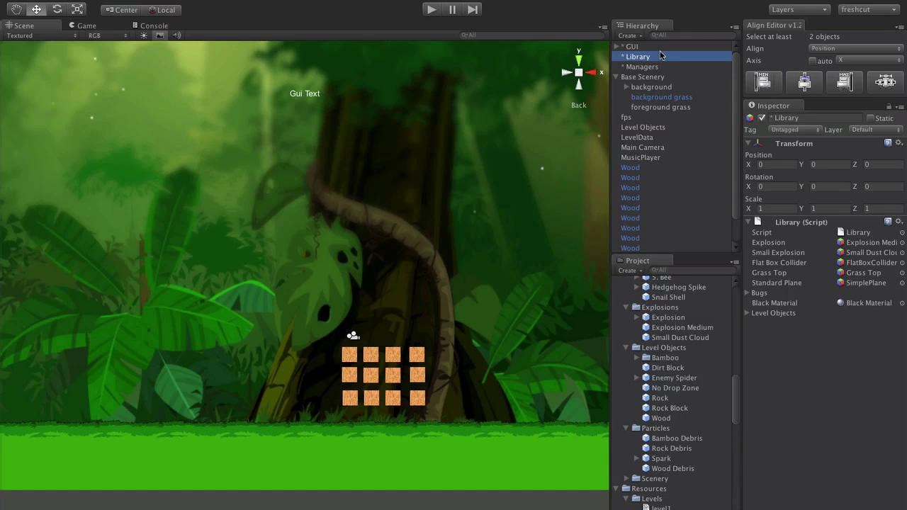
click(640, 59)
click(641, 66)
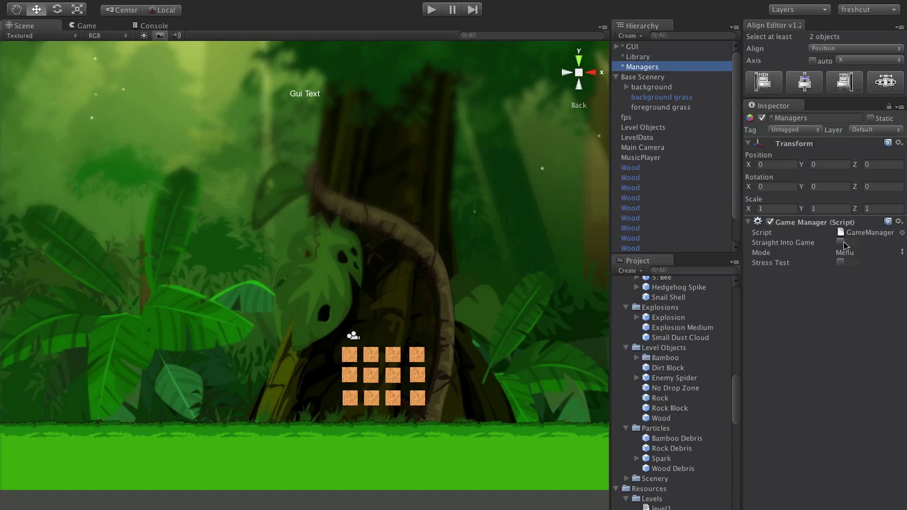
click(841, 242)
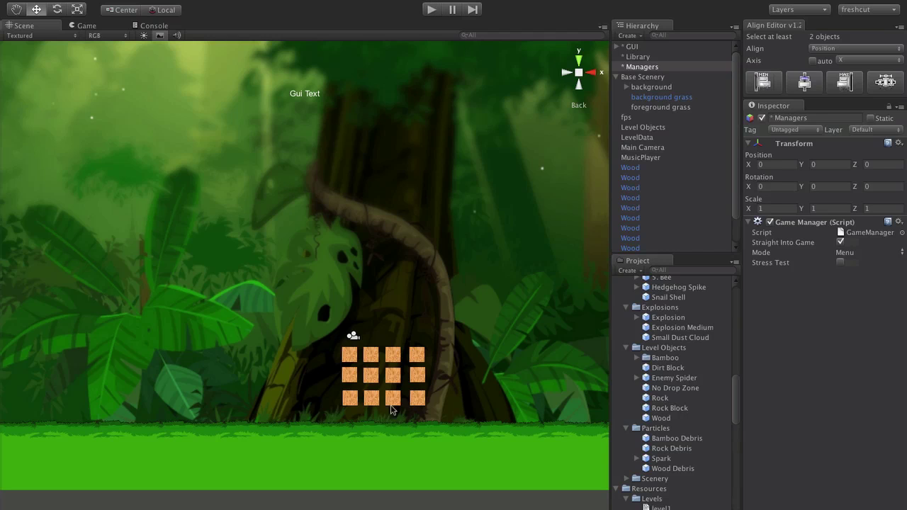
click(347, 354)
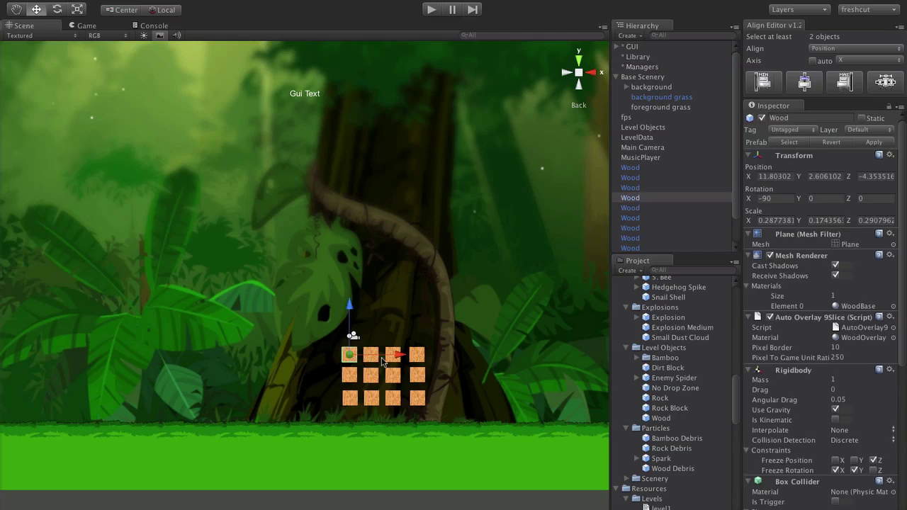
click(480, 393)
click(330, 491)
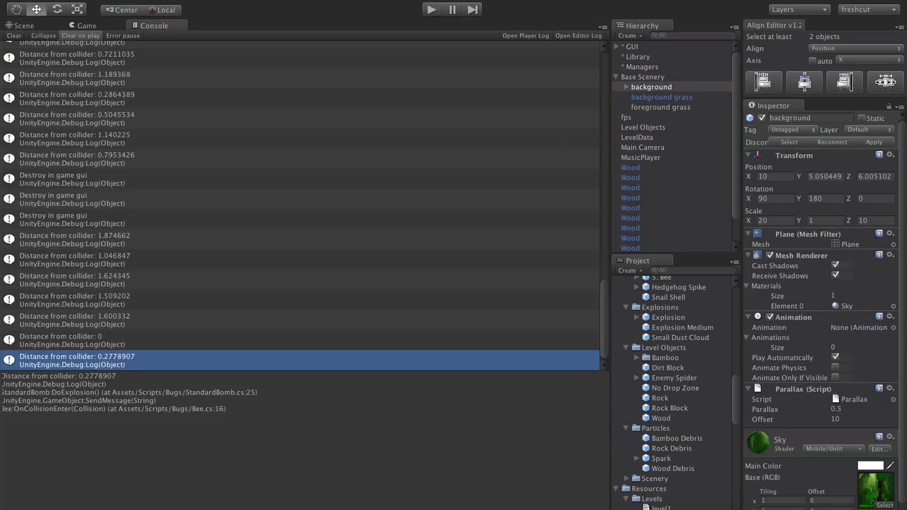
key(super+1)
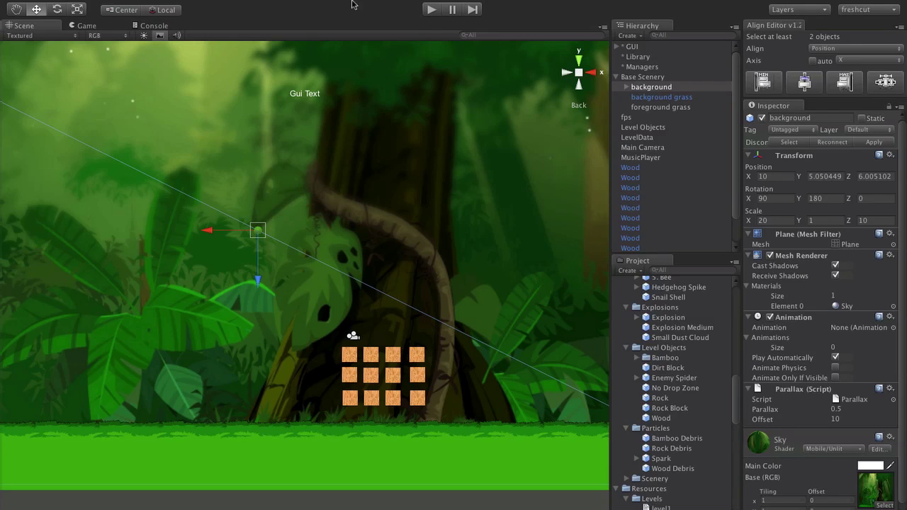
Step: Select the first wood block of the top row, run the game and trigger the explosion to test the blocks' physics
click(350, 357)
click(431, 10)
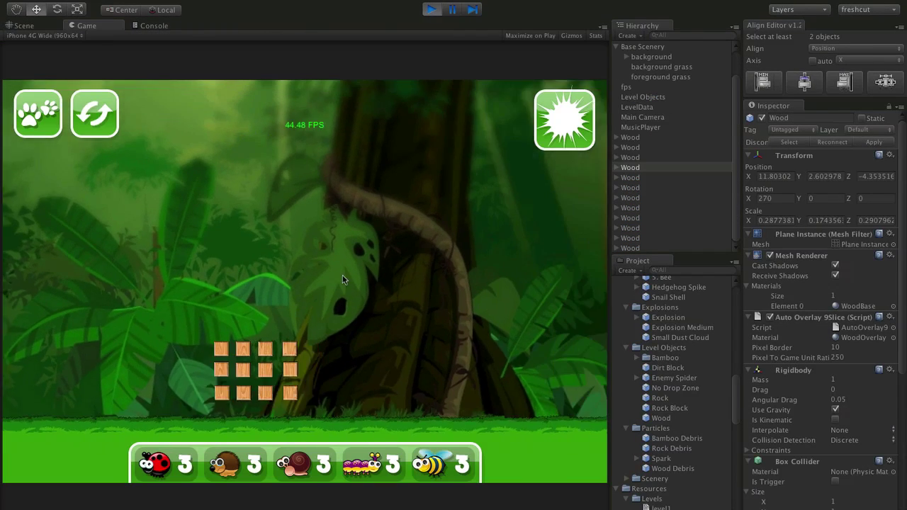
drag(343, 280, 408, 277)
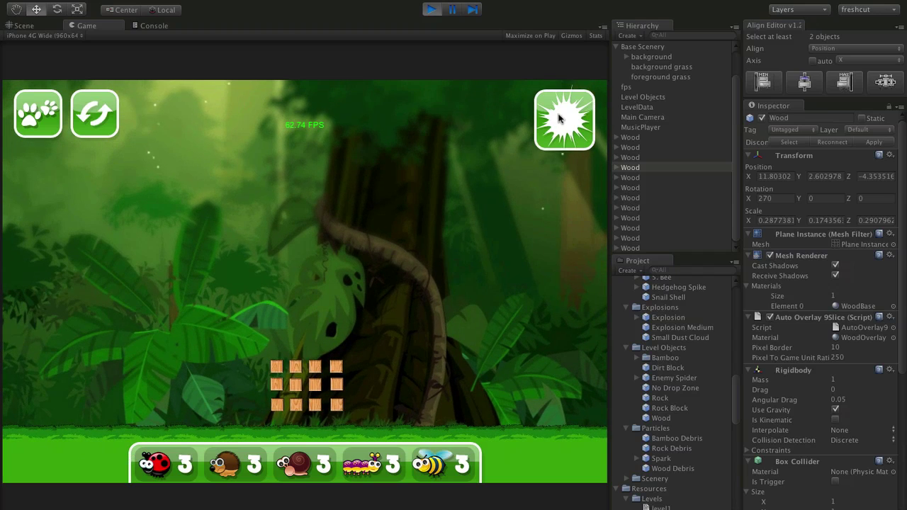
click(559, 119)
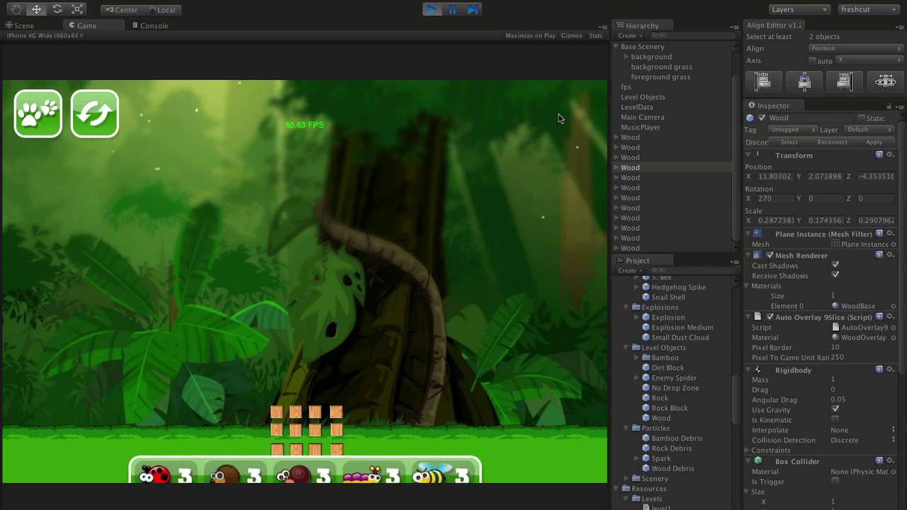
Step: Stop the game, set the wood blocks' Z position to -0.1 and run the game again
click(430, 10)
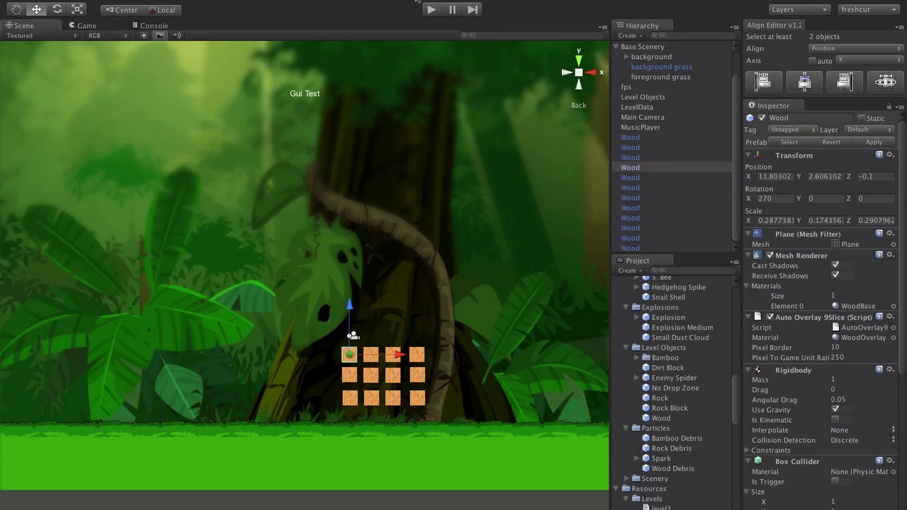
click(433, 10)
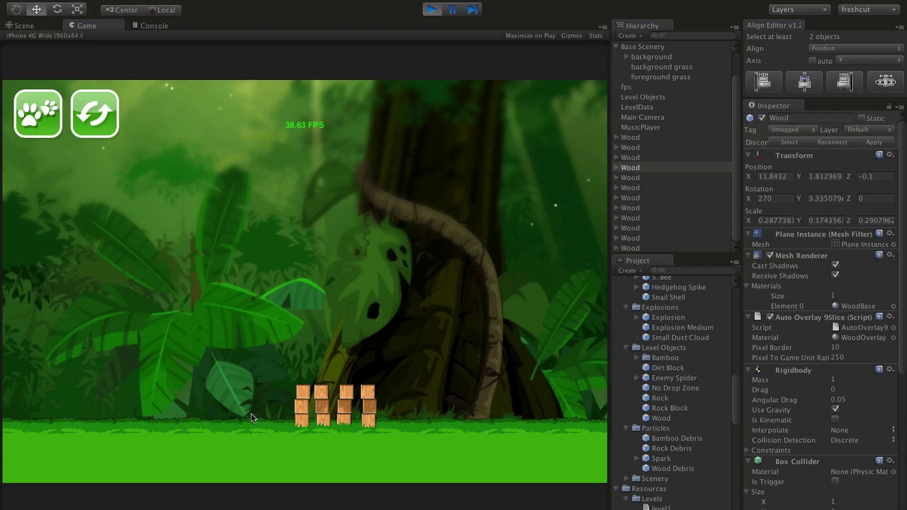
Step: Save the level while the game runs and show the contents of the tempLevelData file in Resources
click(347, 0)
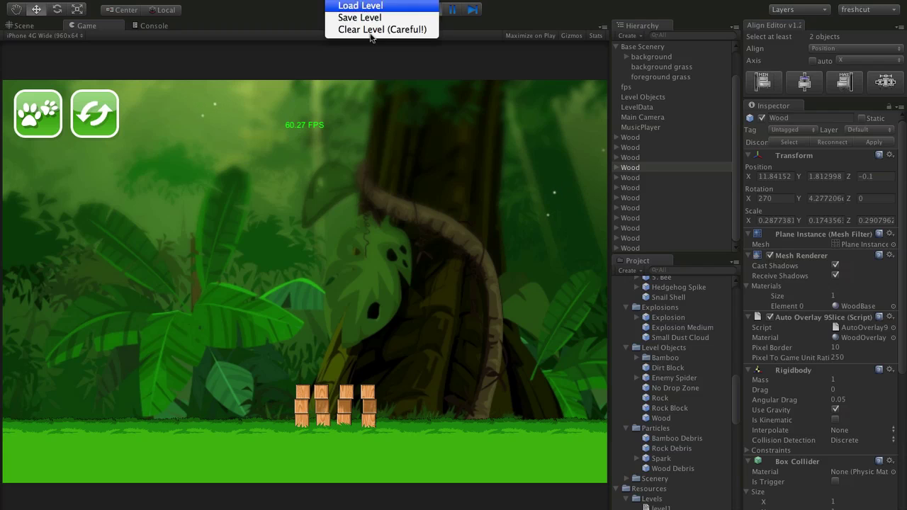
click(375, 19)
scroll(696, 505, down, 10)
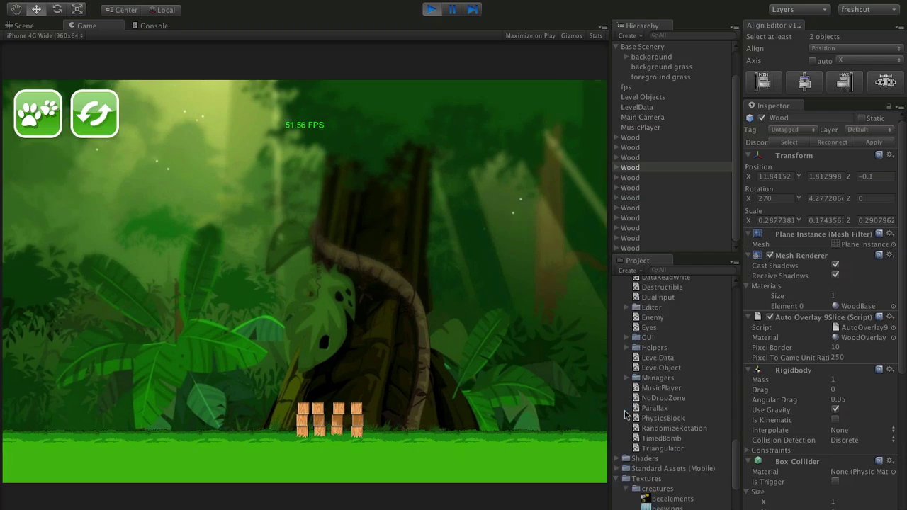
scroll(626, 414, up, 8)
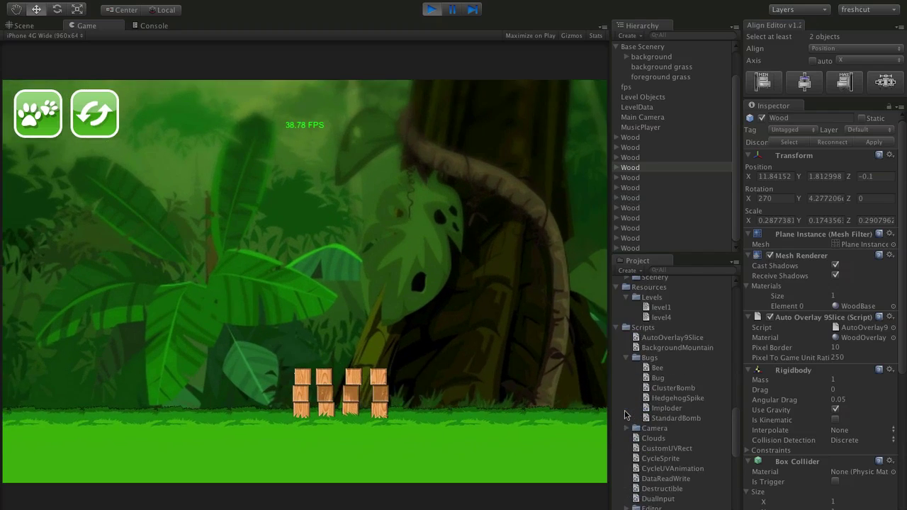
click(664, 350)
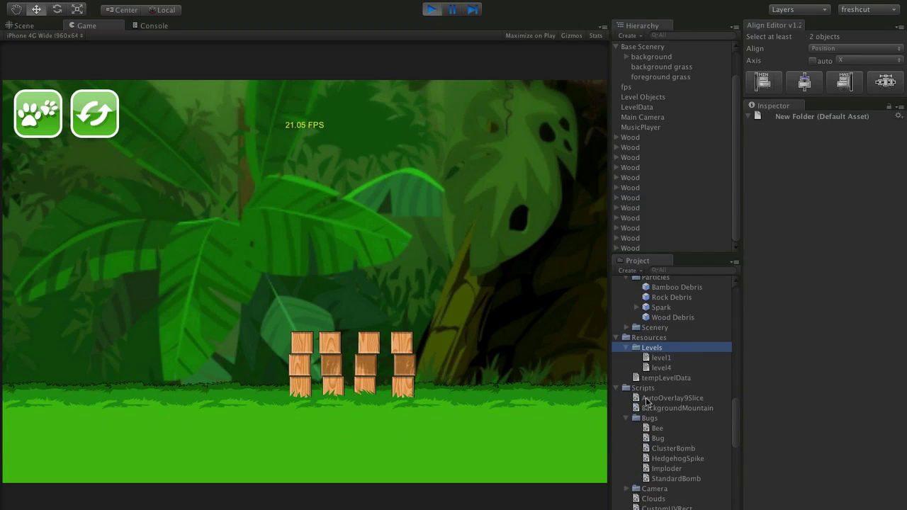
click(665, 379)
Step: Stop the game, load the saved level into the scene and examine the loaded wood stacks up close
click(431, 9)
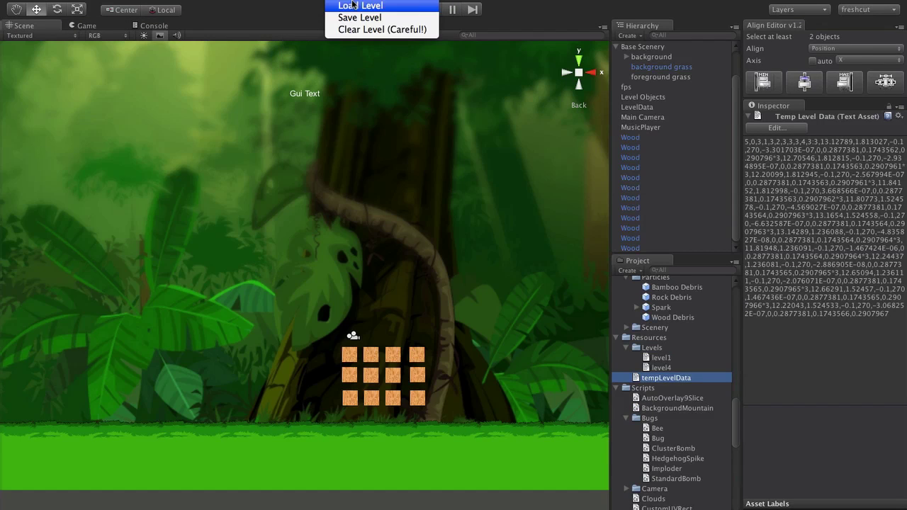
click(359, 6)
scroll(404, 387, up, 5)
middle_drag(476, 485, 388, 299)
scroll(388, 300, down, 3)
middle_drag(380, 236, 433, 294)
scroll(419, 277, down, 5)
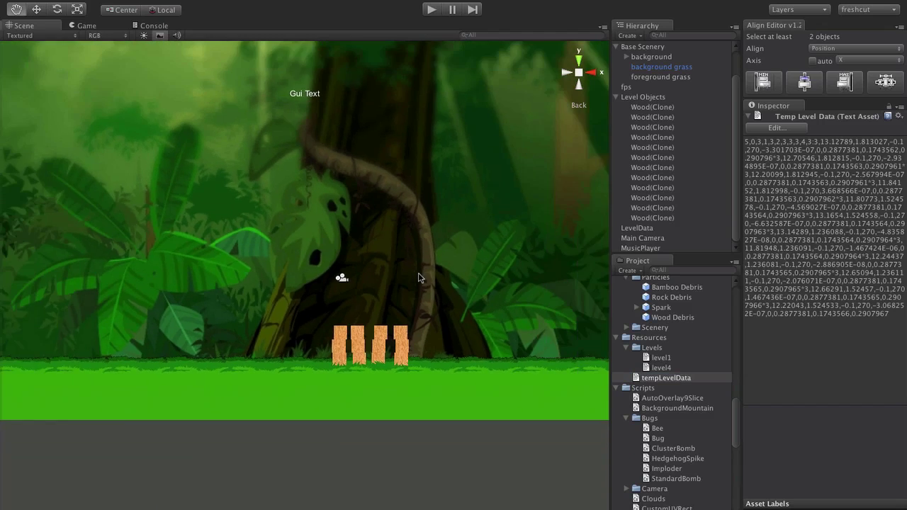
mouse_move(405, 255)
middle_down()
mouse_move(434, 311)
mouse_move(370, 219)
middle_up()
scroll(434, 310, up, 4)
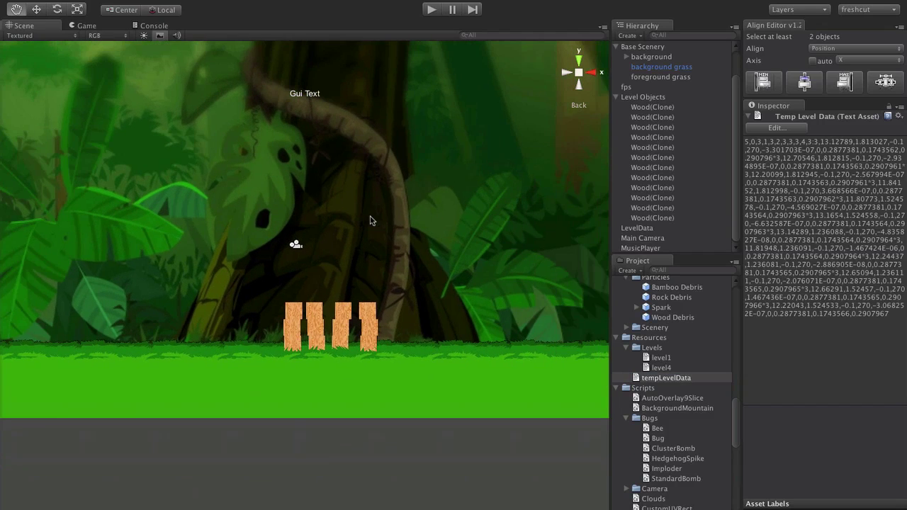
Step: Select the top wood block of the rightmost stack, run the game, trigger the explosion to test the stacks' stability, and stop it
click(345, 315)
shift+click(343, 344)
click(343, 352)
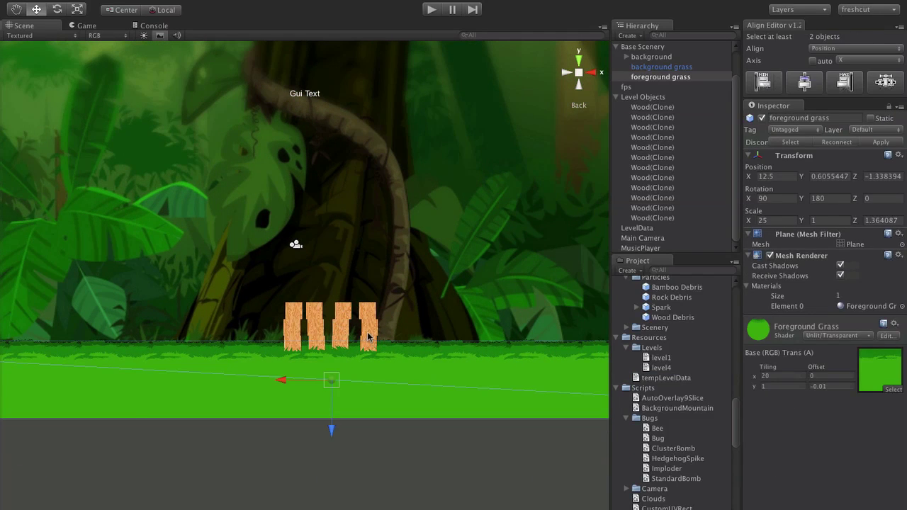
click(369, 339)
click(430, 9)
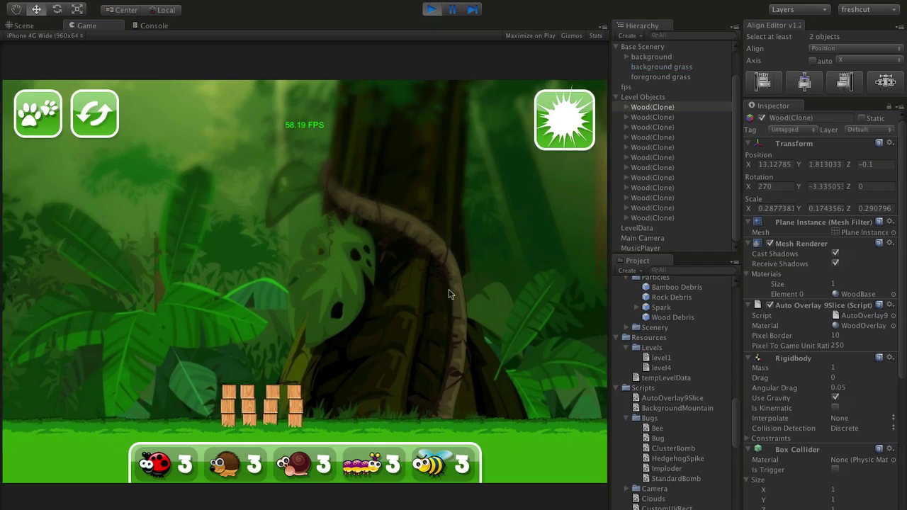
click(549, 126)
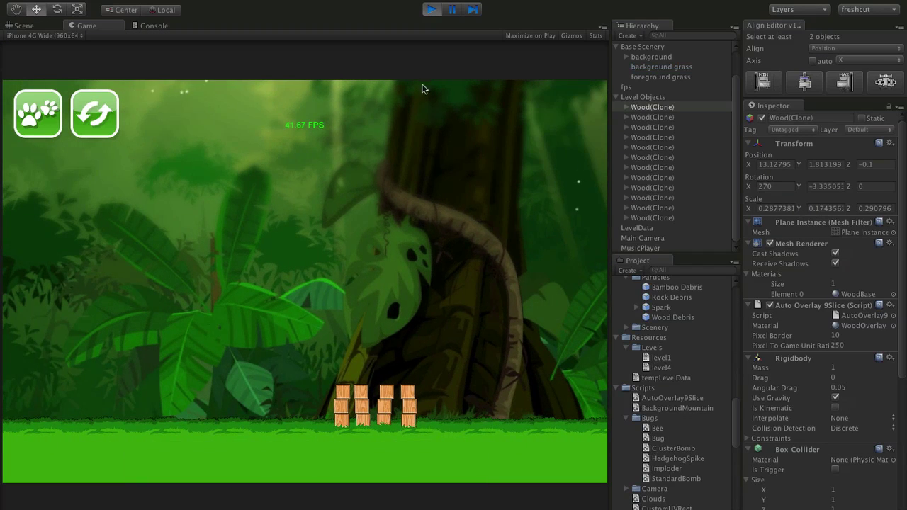
click(431, 10)
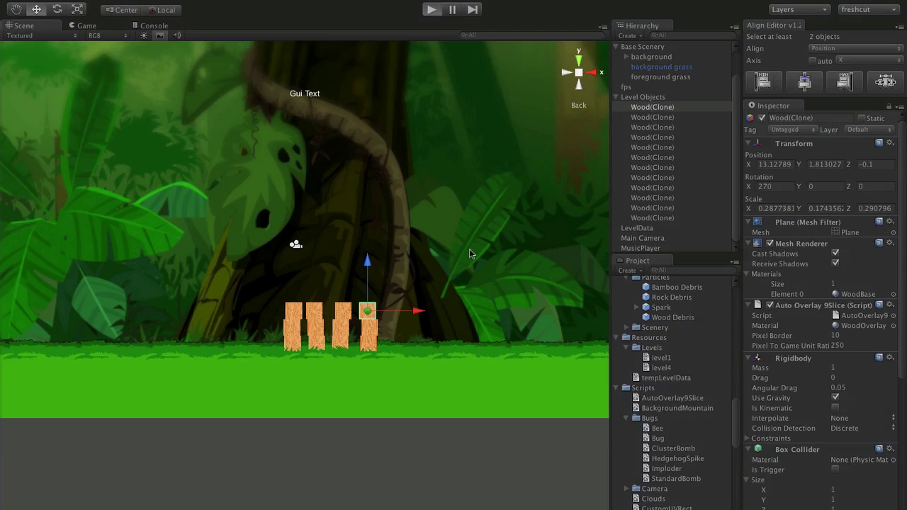
Step: Run the game again, place a ladybug bug above the wood stacks, trigger the explosion and stop the game
key(ctrl+p)
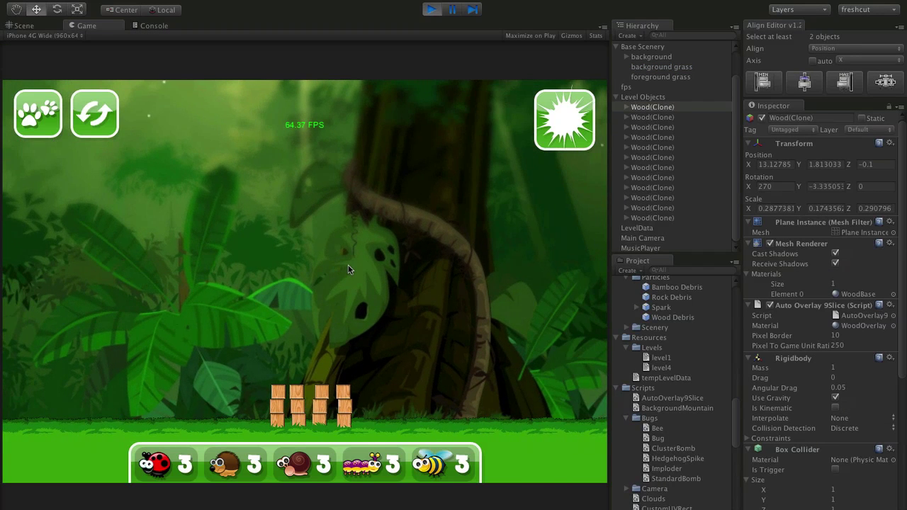
click(296, 364)
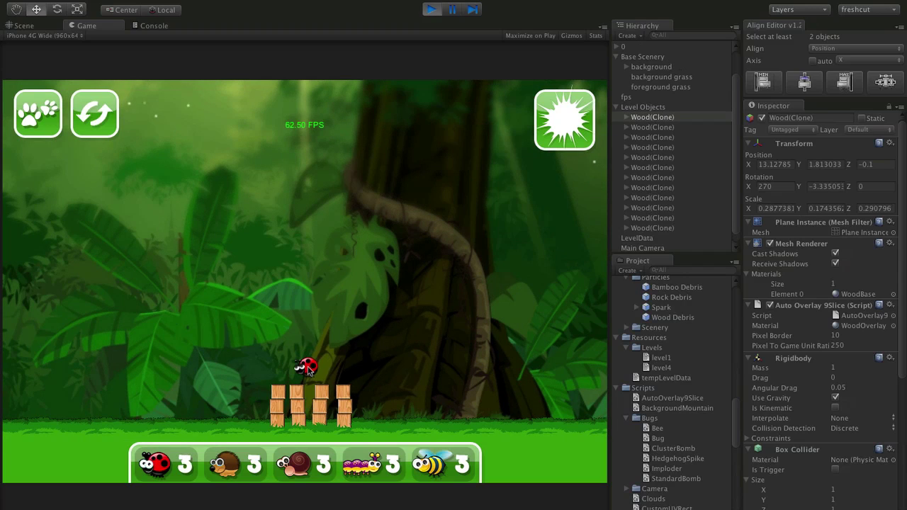
click(560, 109)
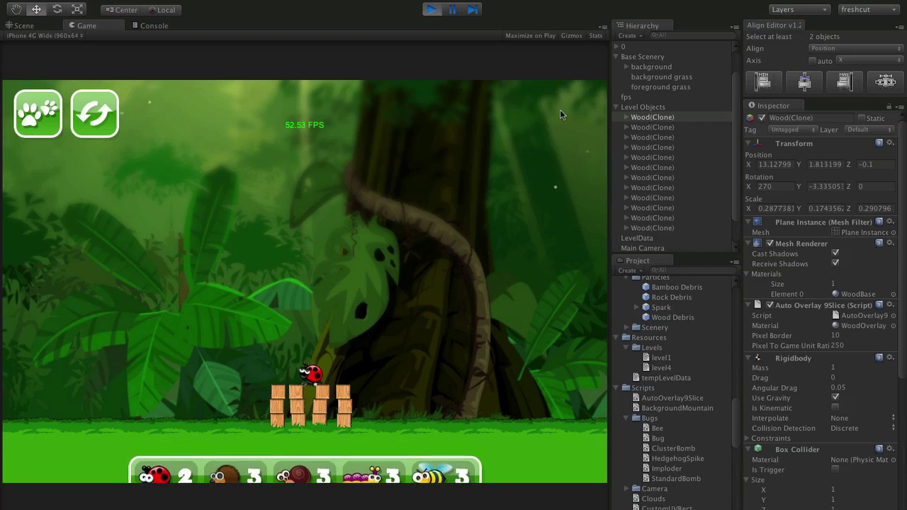
click(430, 9)
Step: Select the top block of the third wood stack and examine the level from a tilted, a side and the back view
scroll(368, 311, down, 2)
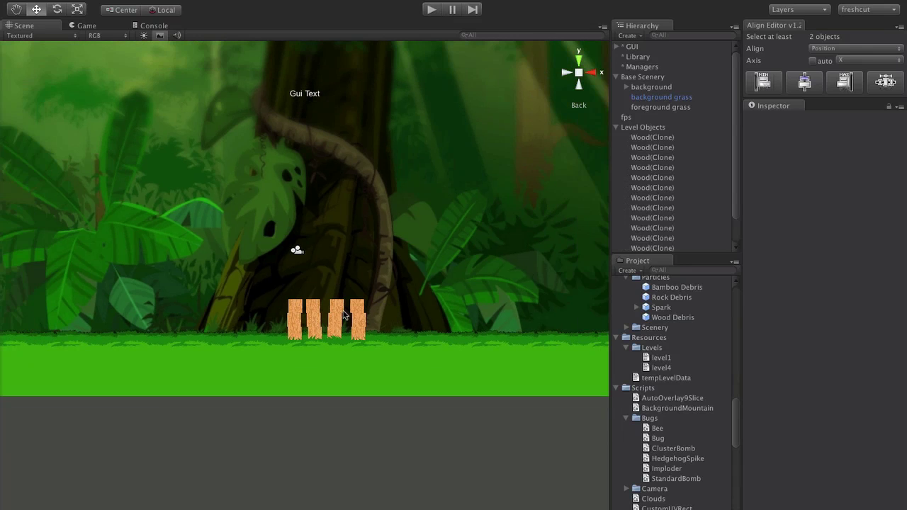
click(343, 313)
alt+drag(261, 347, 276, 380)
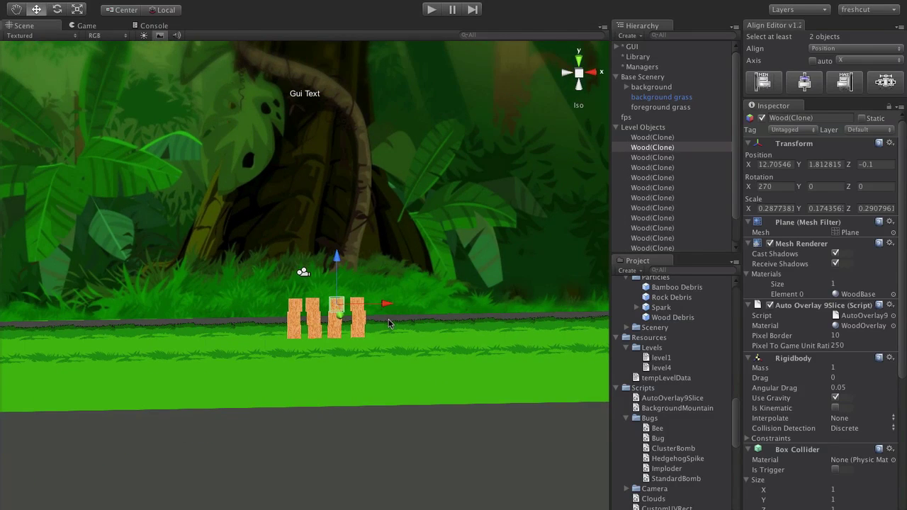
key(super+2)
key(super+1)
scroll(411, 222, down, 3)
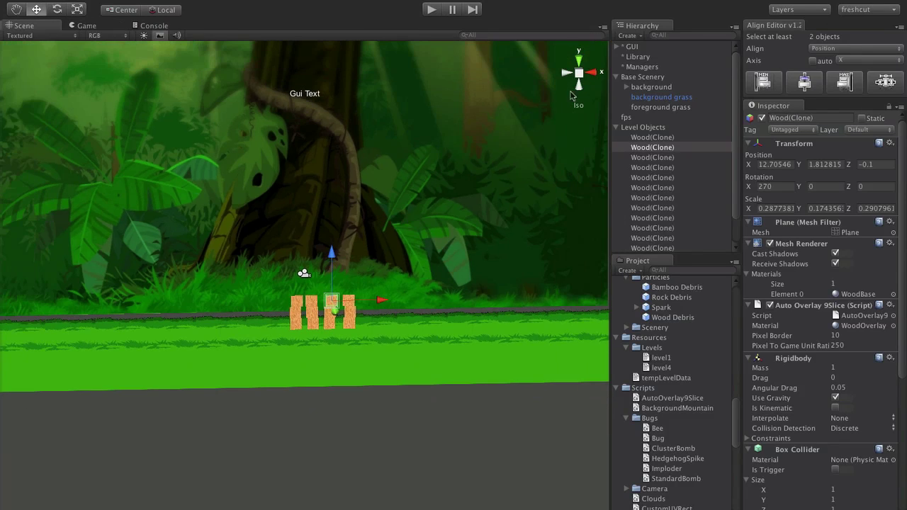
click(590, 72)
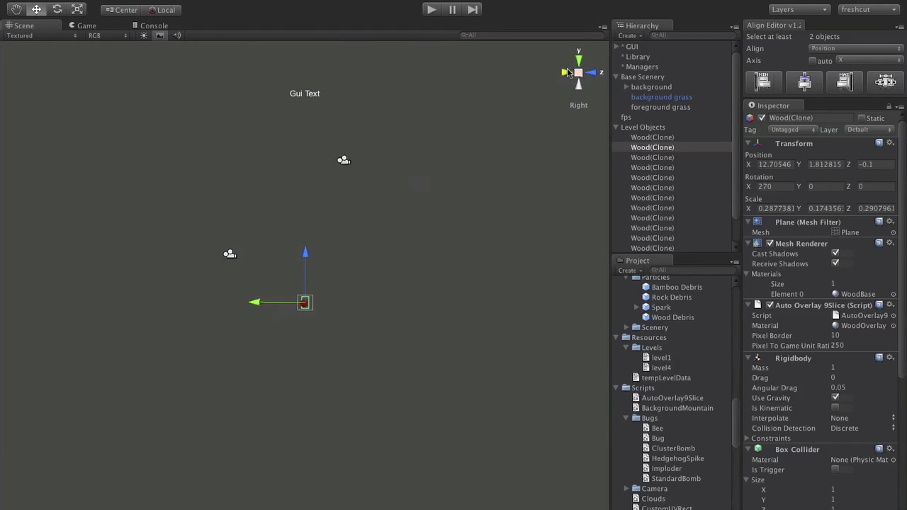
click(566, 72)
key(w)
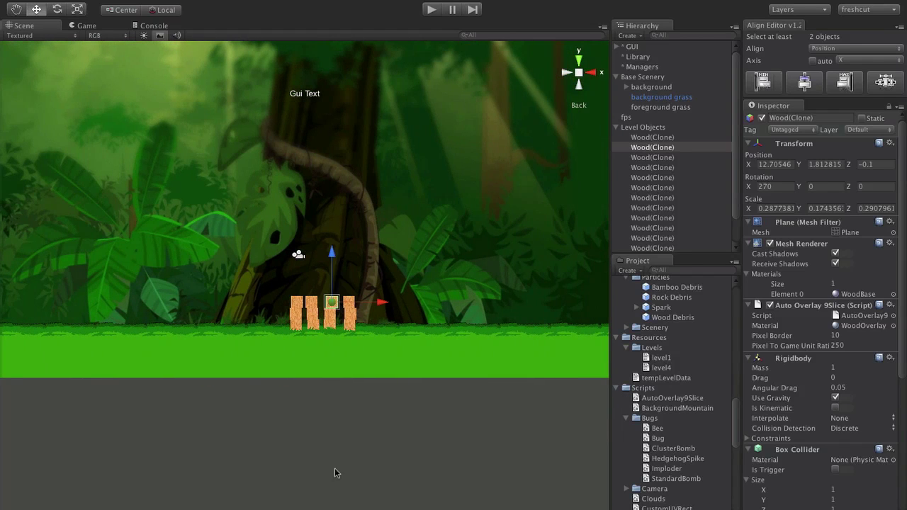
Step: Deselect the wood block, run the game and show the running level in the Scene view
click(334, 469)
scroll(365, 258, up, 5)
scroll(313, 267, down, 5)
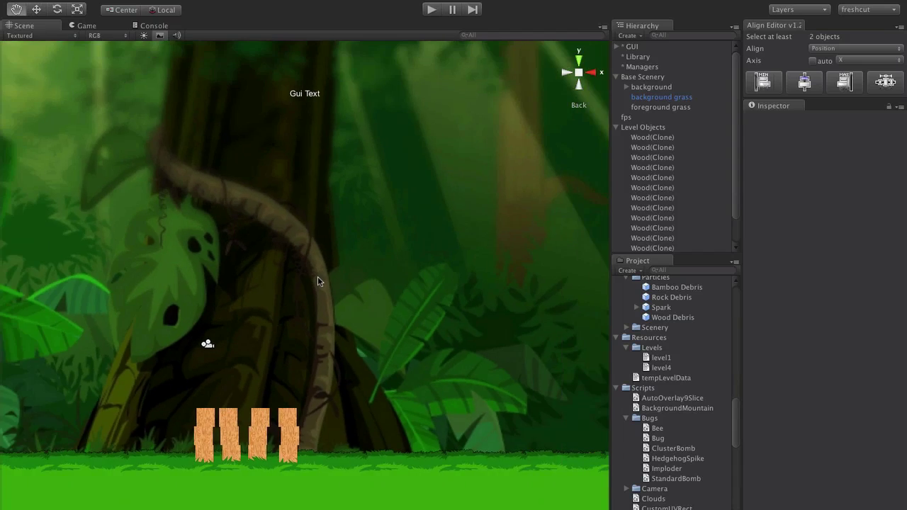
scroll(381, 292, up, 1)
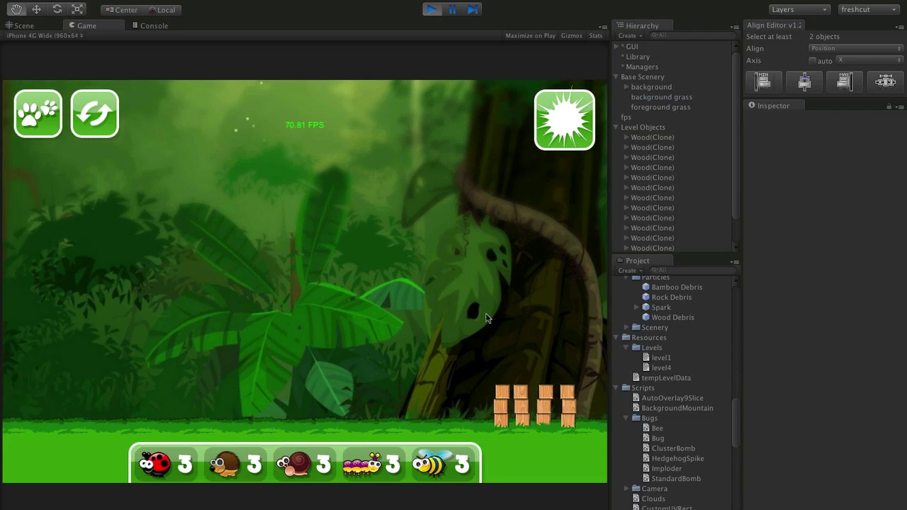
key(ctrl+1)
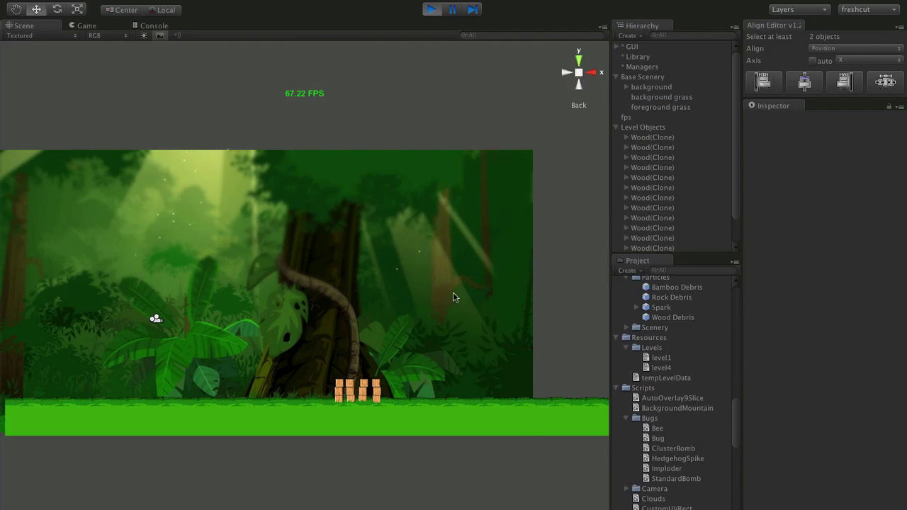
Step: Select the background plane and point out the Parallax and Offset values of its Parallax script
click(452, 298)
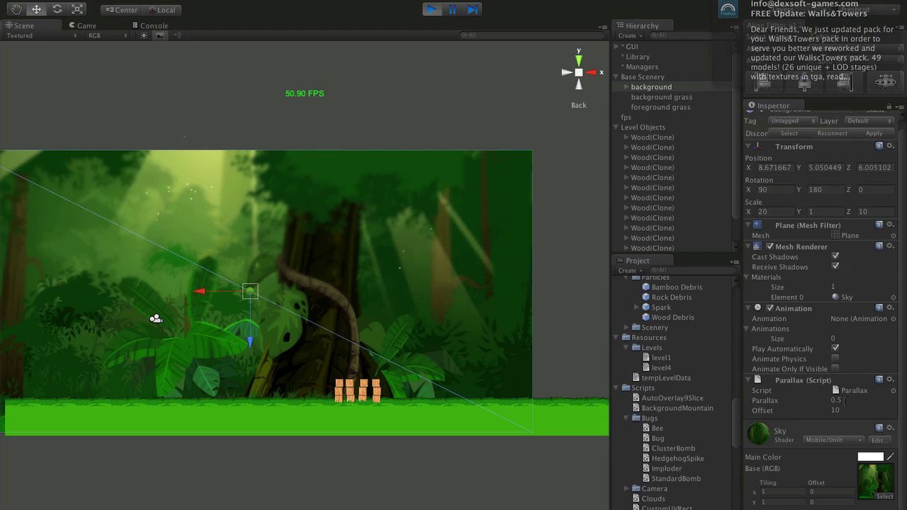
scroll(818, 391, up, 1)
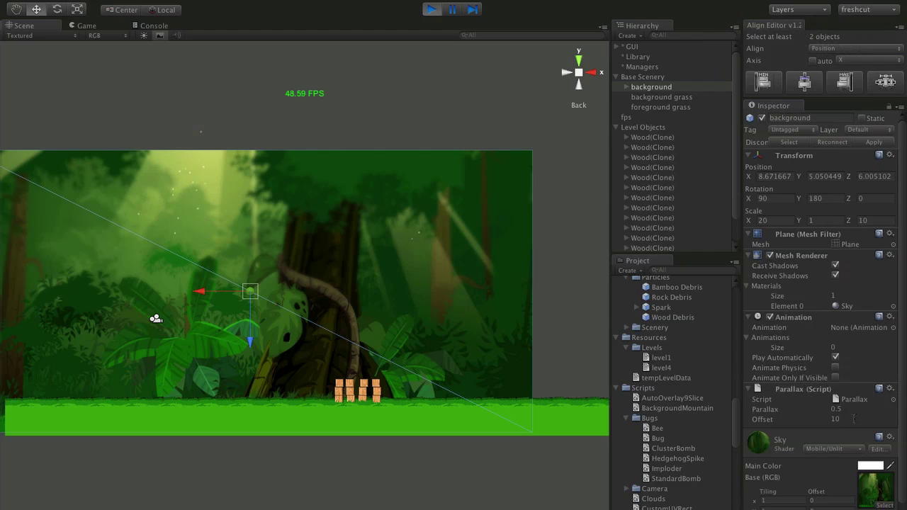
click(777, 401)
click(781, 410)
click(790, 420)
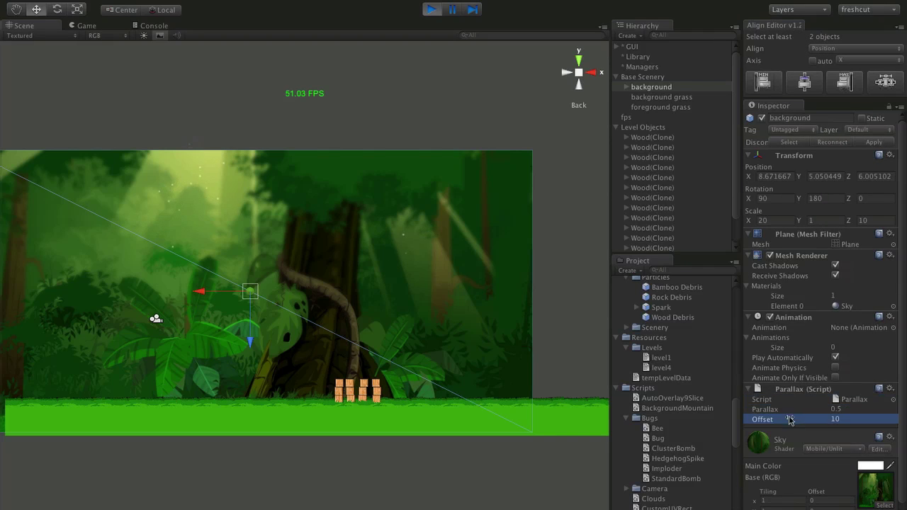
click(792, 410)
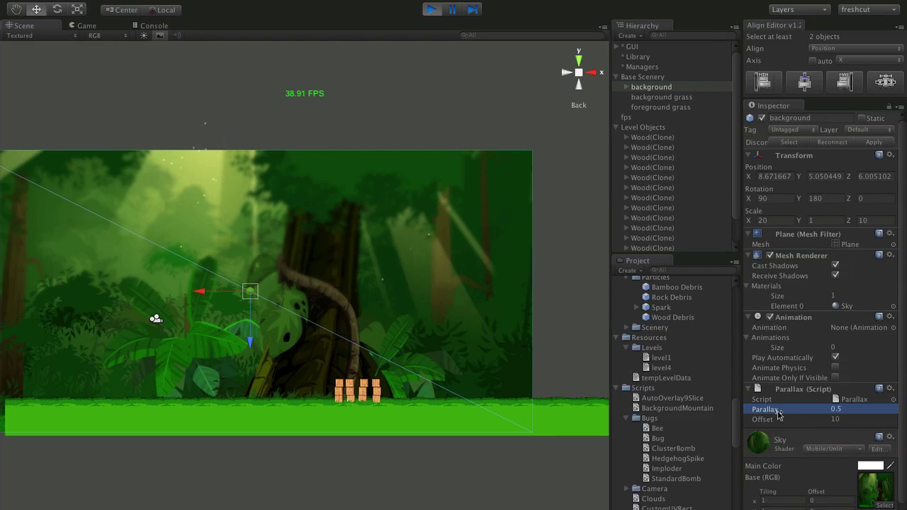
click(776, 419)
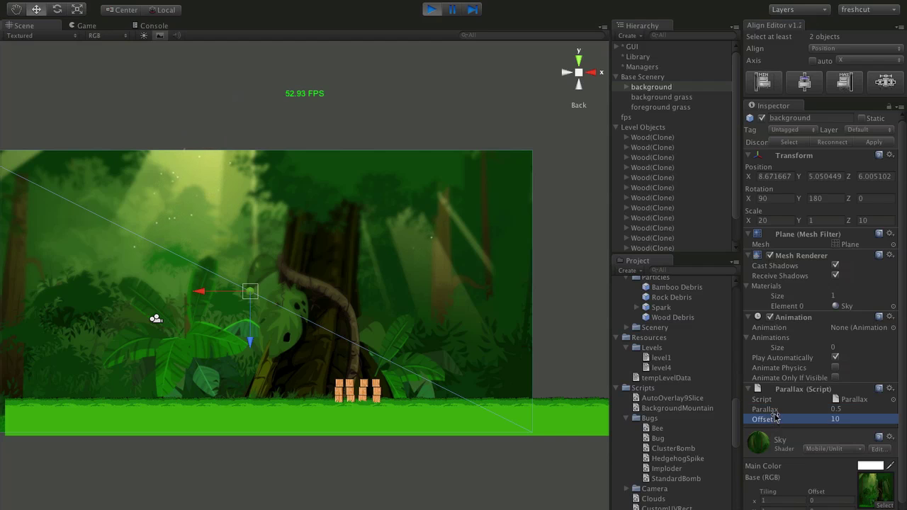
click(773, 410)
click(773, 417)
Step: Orbit the scene to an angled view, select the Main Camera and examine its view frustum and Transform values
alt+drag(288, 344, 395, 410)
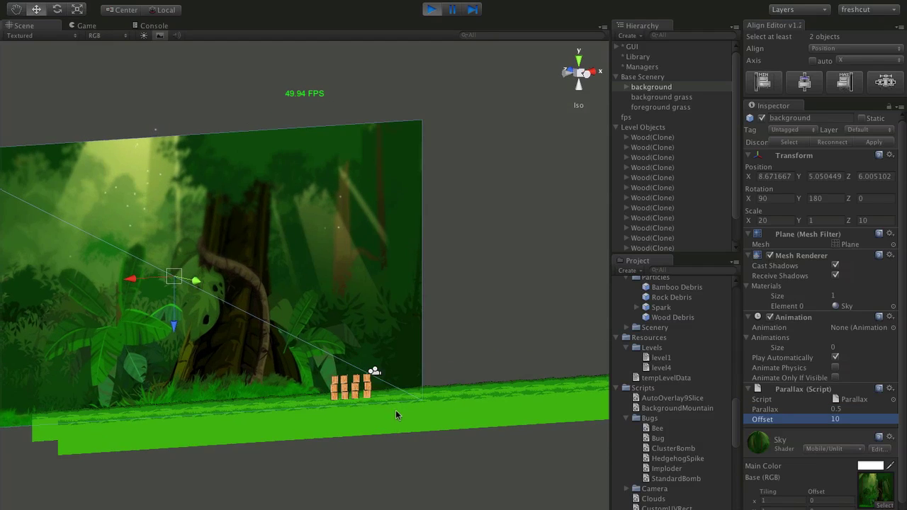
click(377, 375)
alt+drag(476, 374, 451, 367)
scroll(409, 299, down, 3)
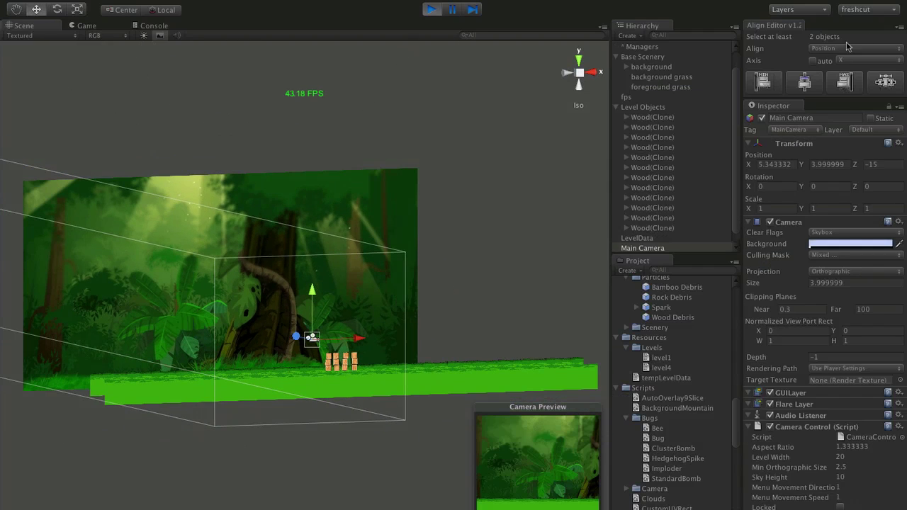
drag(751, 167, 757, 195)
Step: Select the background plane and the foreground grass in turn to show the scenery layers at their different depths
click(369, 225)
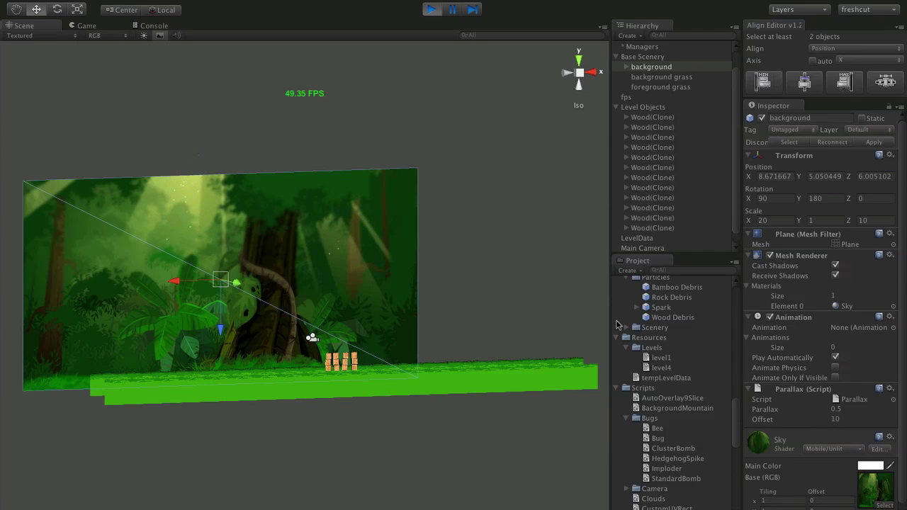
click(425, 373)
key(f)
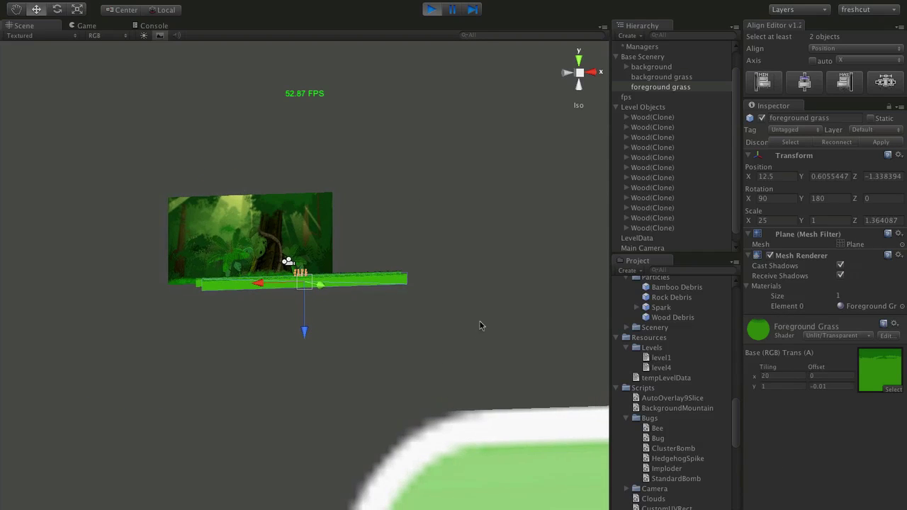
scroll(425, 318, up, 5)
key(super+2)
key(super+1)
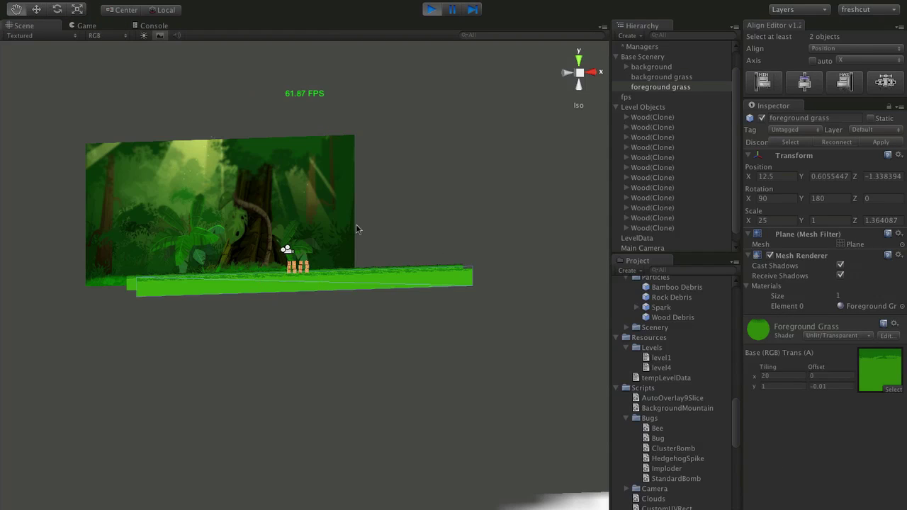
Step: Frame the bottom block of the second wood stack, examine the stacks from several angles, return to the back view and stop the game
click(295, 273)
key(f)
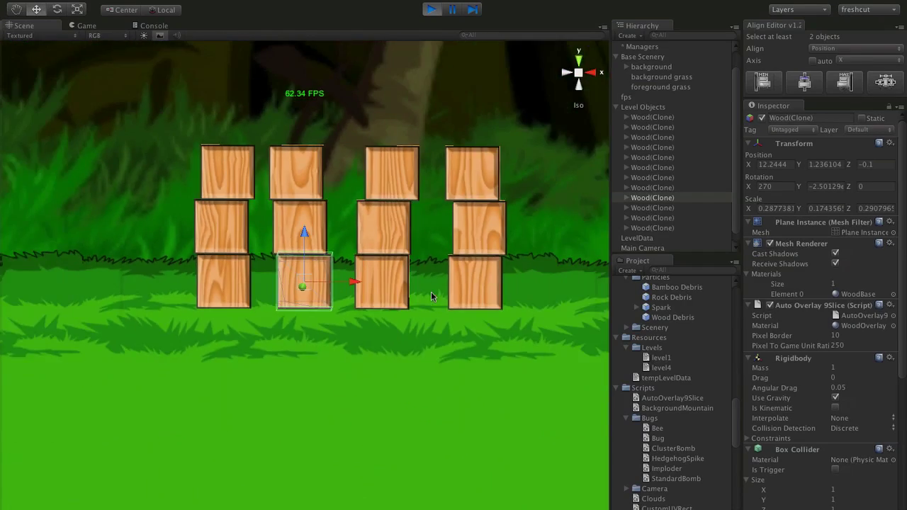
scroll(432, 294, down, 3)
middle_drag(430, 273, 448, 382)
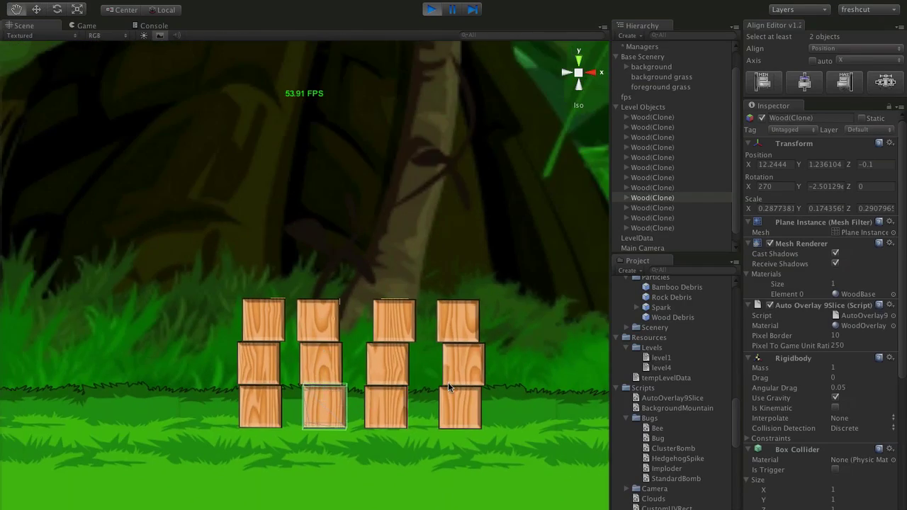
alt+drag(448, 382, 458, 350)
click(597, 72)
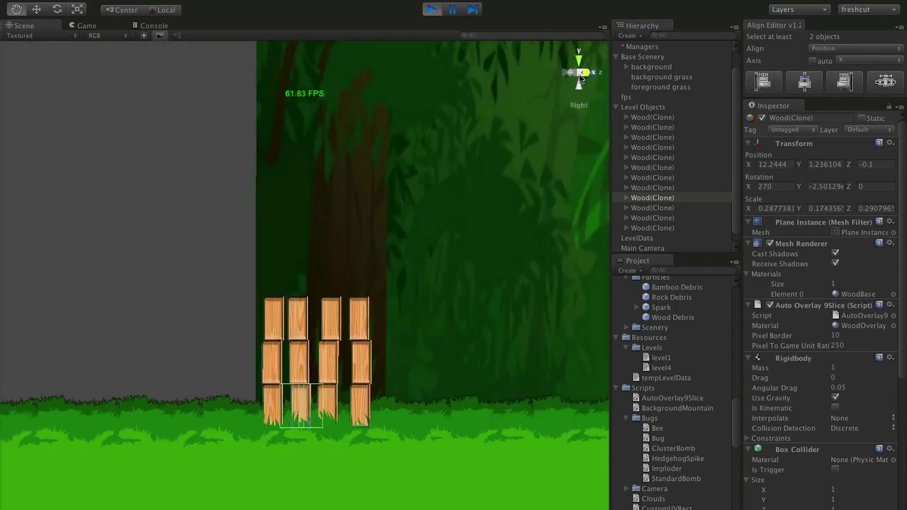
scroll(499, 238, down, 3)
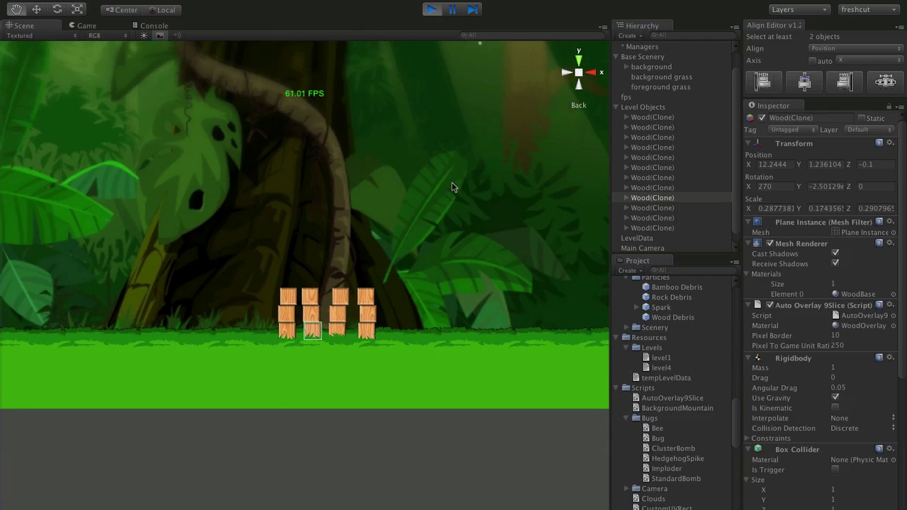
drag(453, 184, 494, 257)
click(431, 10)
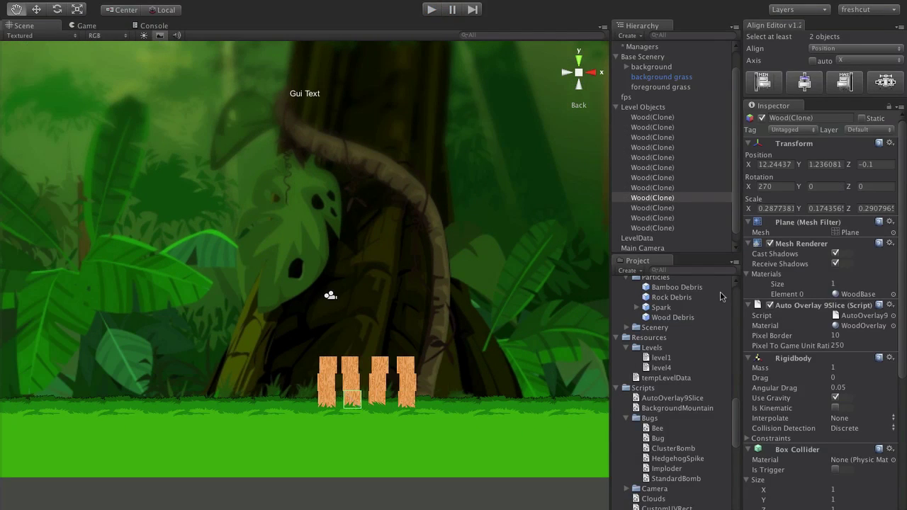
Step: Find the Bamboo prefabs among the Level Objects prefabs and place Bamboo 2 beside the leftmost wood stack, at about X 11.22, Y 1.66
scroll(719, 296, down, 10)
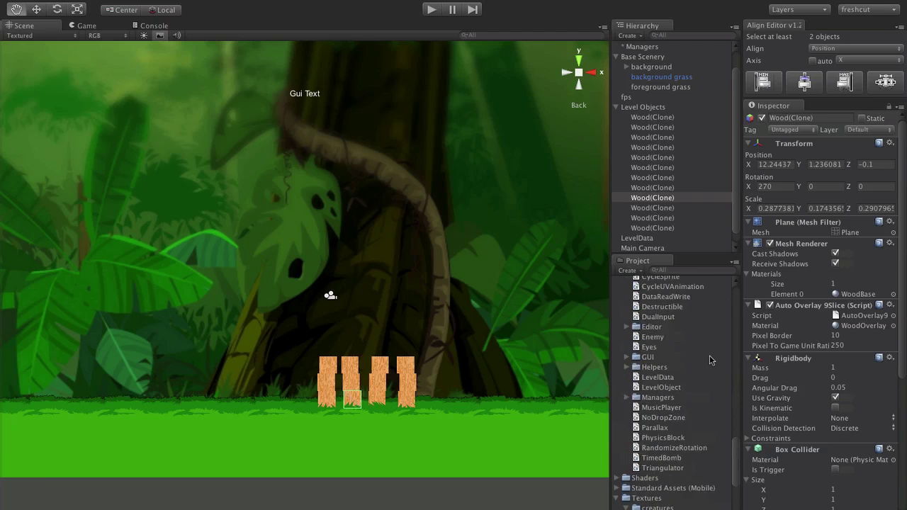
scroll(711, 360, up, 10)
scroll(678, 392, down, 3)
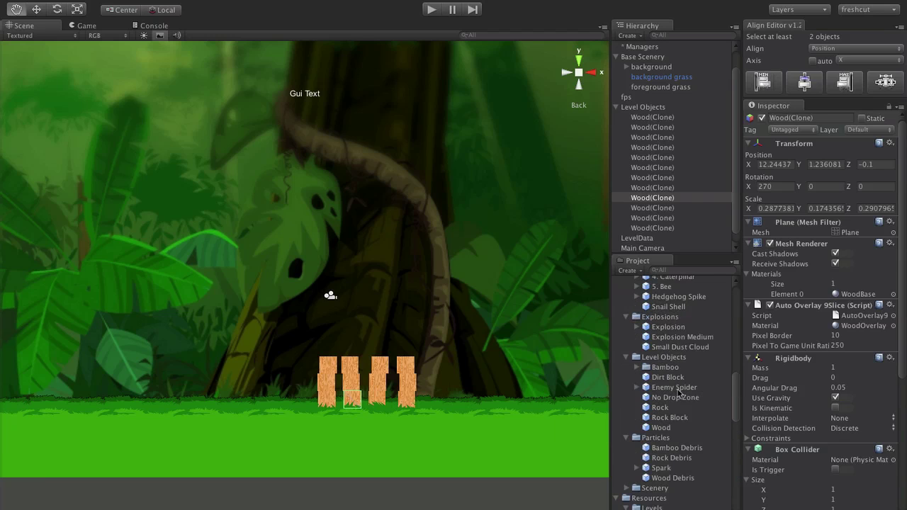
click(646, 377)
click(636, 366)
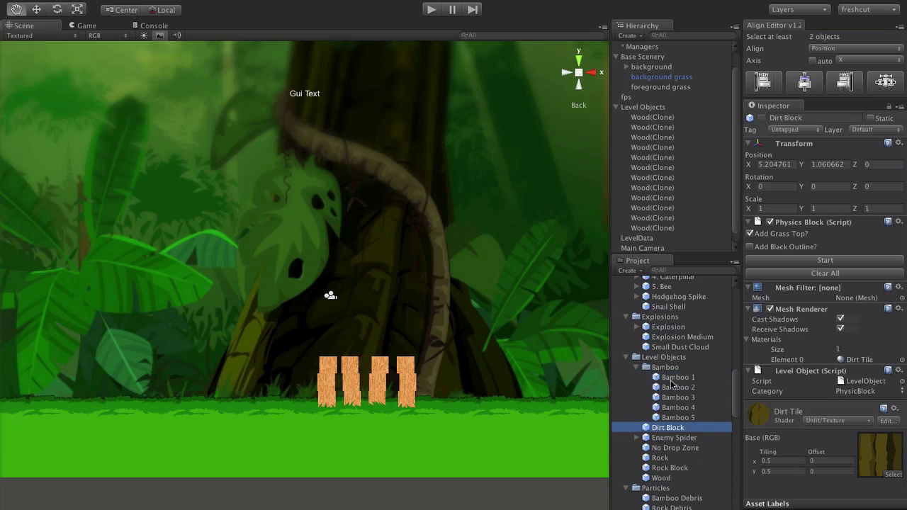
drag(673, 387, 358, 369)
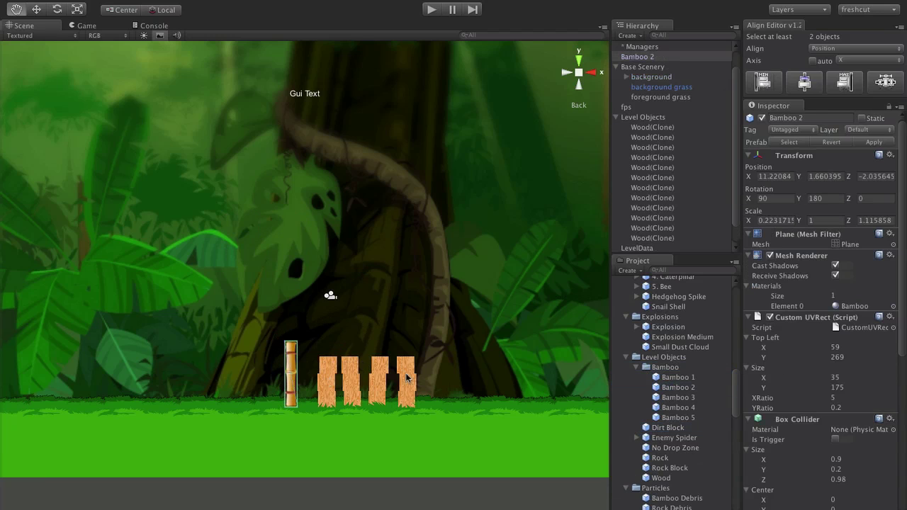
Step: Place Bamboo 5 above the rightmost wood stack and shrink its length to a Z scale of about 0.88
drag(697, 418, 465, 206)
key(w)
key(r)
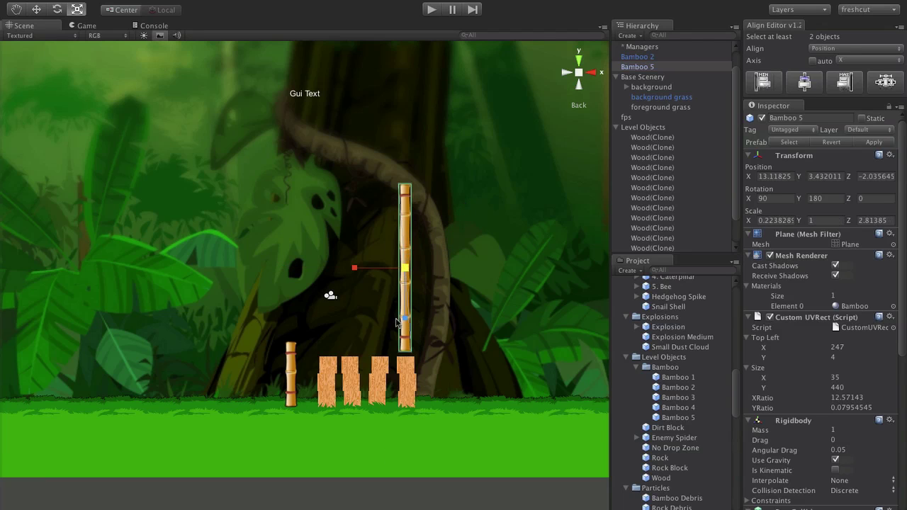
drag(406, 316, 413, 270)
click(520, 315)
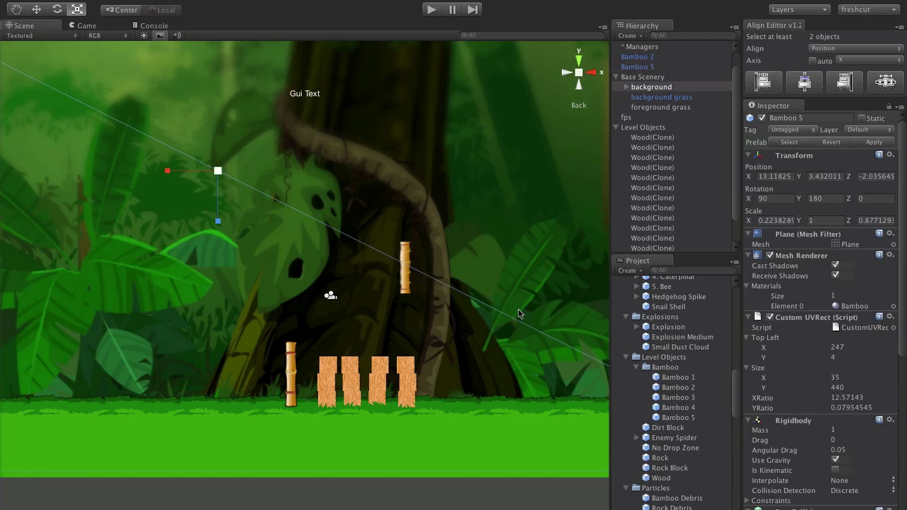
Step: Undo the Bamboo 5 scaling and delete that bamboo from the scene
click(406, 271)
key(super+z)
key(super+z)
key(super+z)
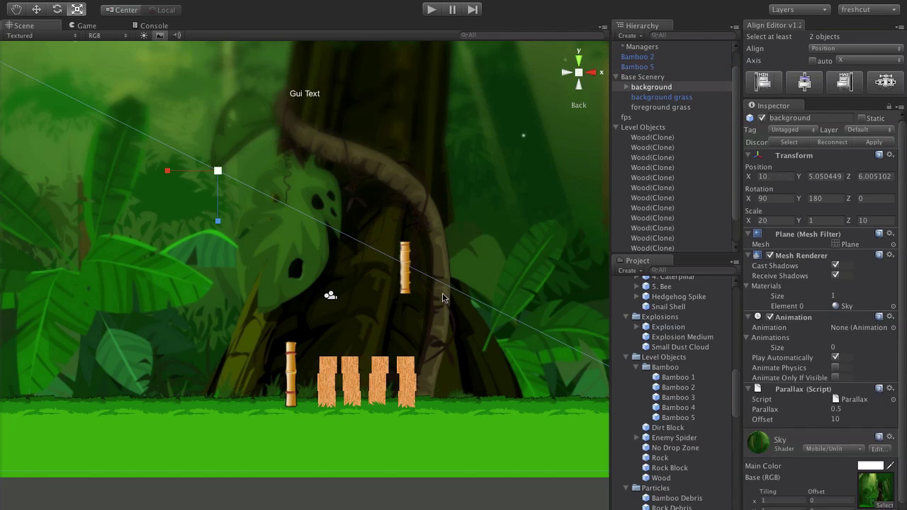
click(415, 294)
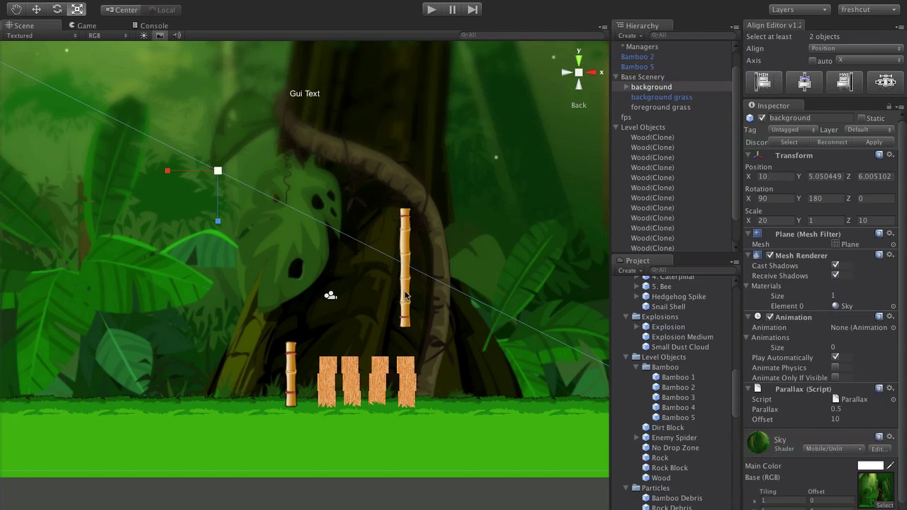
click(406, 294)
key(super+BackSpace)
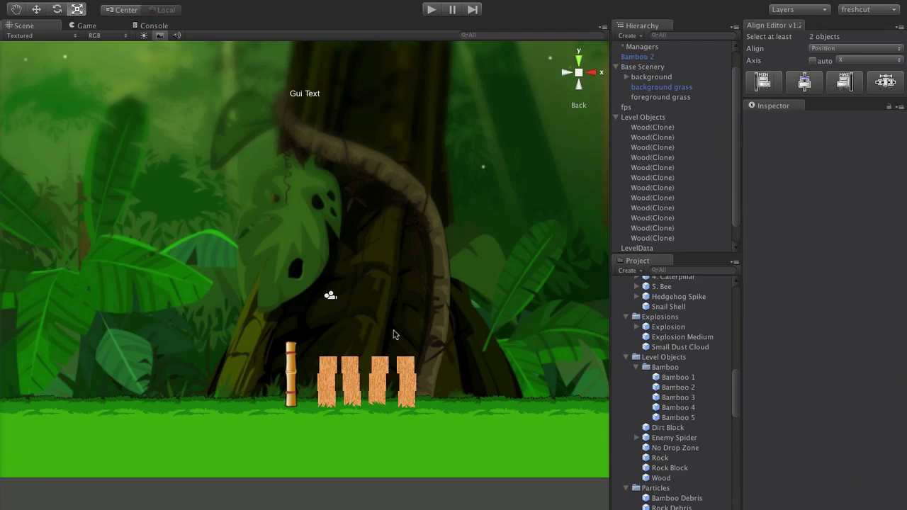
Step: Move the rightmost stack's top wood block up to about X 13.13, Y 4.57 and reshape it into a plank with scale about X 4.72, Z 0.25
click(392, 367)
key(w)
drag(405, 364, 712, 56)
key(r)
key(w)
key(r)
drag(453, 200, 498, 164)
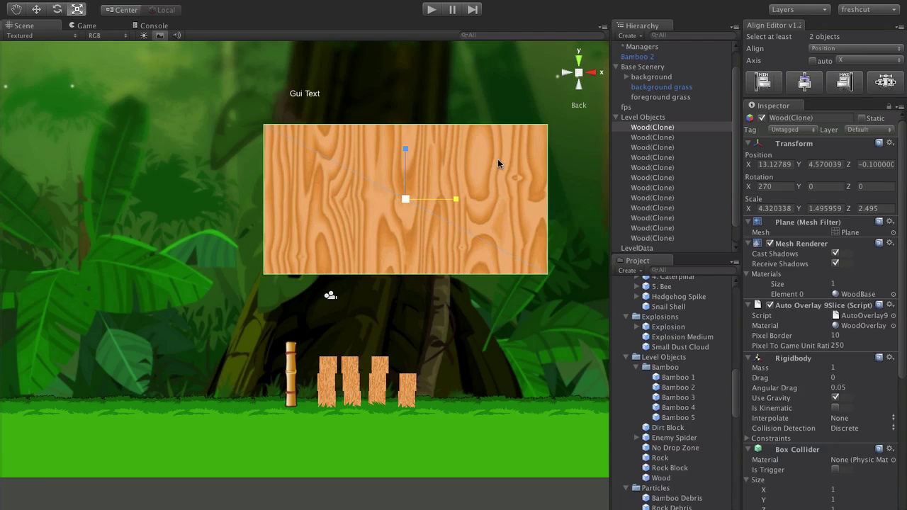
drag(408, 151, 402, 199)
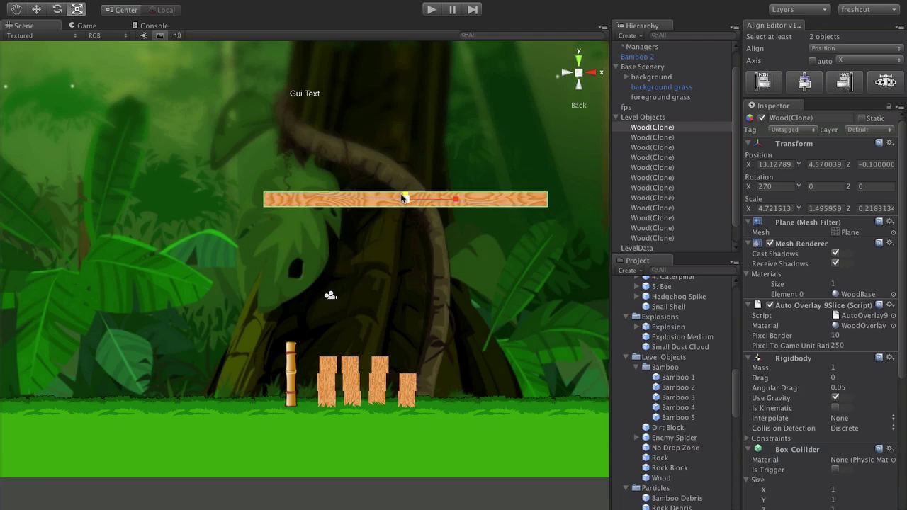
click(408, 273)
Step: Run the game and frame the stretched wood plank in the scene view
click(431, 10)
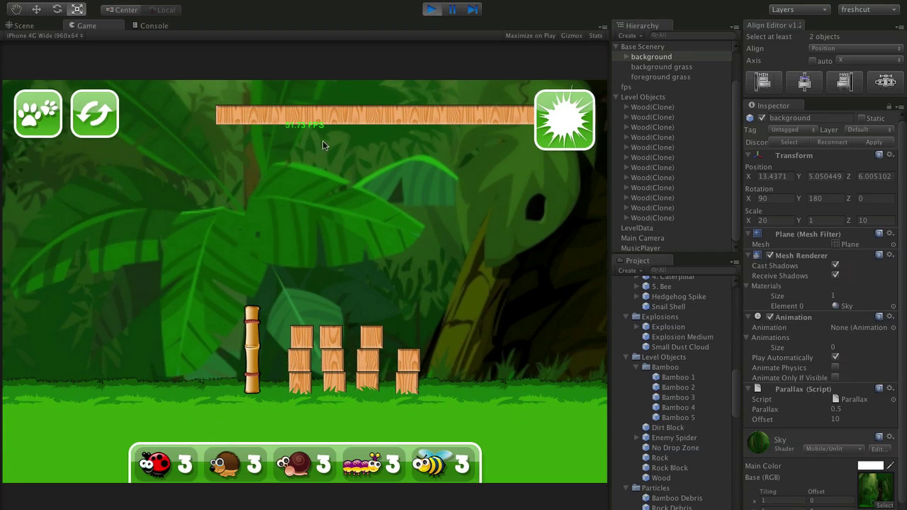
key(ctrl+1)
click(370, 198)
key(f)
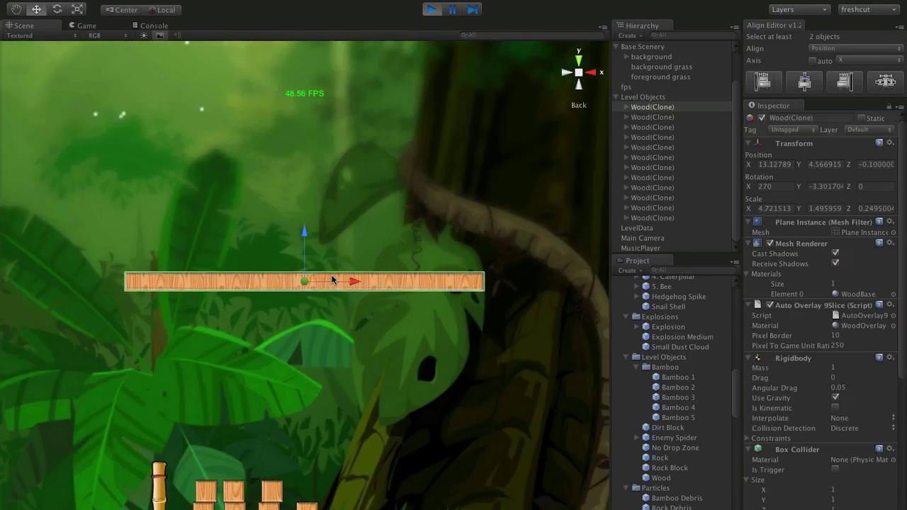
Step: Orbit around the running plank and select its top-edge overlay plane to examine how the overlay sits on the wood
scroll(331, 279, up, 5)
mouse_move(199, 253)
alt+mouse_down()
mouse_move(389, 301)
mouse_move(455, 286)
alt+mouse_up()
click(153, 328)
scroll(152, 322, up, 2)
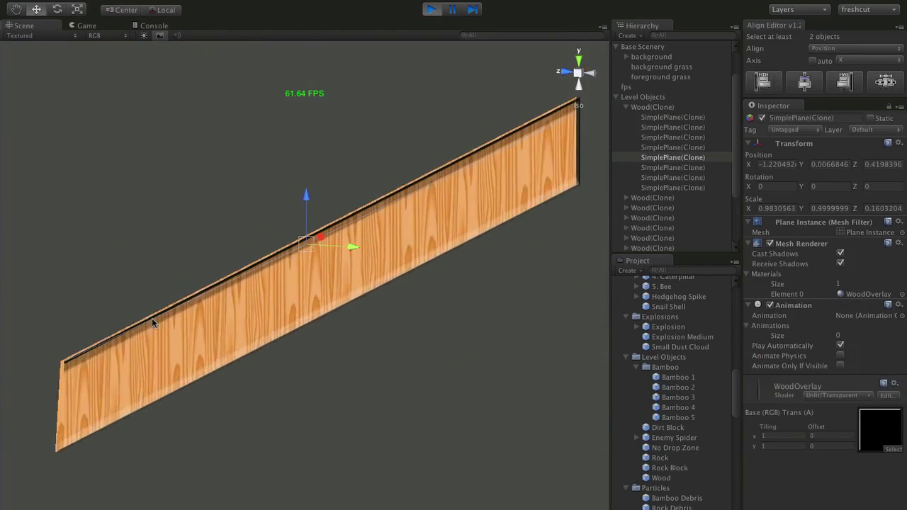
scroll(152, 318, up, 3)
alt+drag(148, 315, 459, 299)
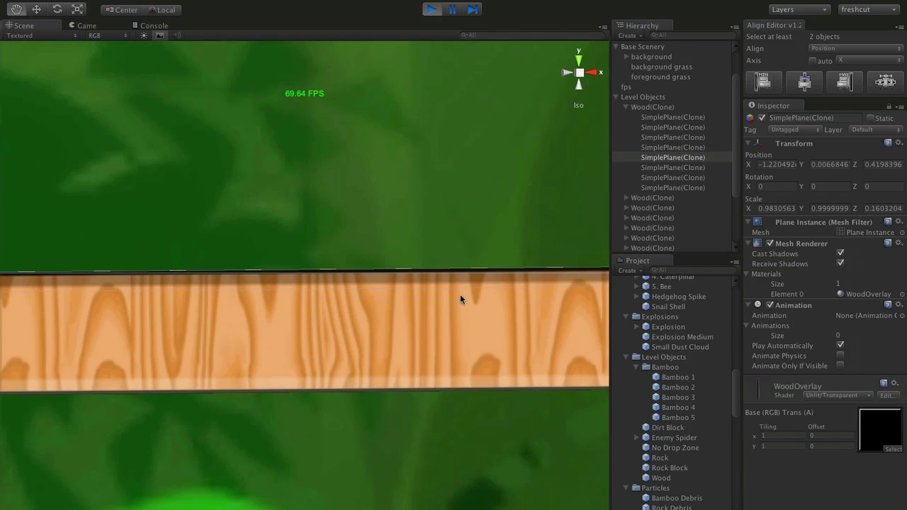
scroll(447, 292, down, 2)
Step: Select the plank, its upper-left corner overlay and its top-edge overlay to compare the separate pieces
click(359, 351)
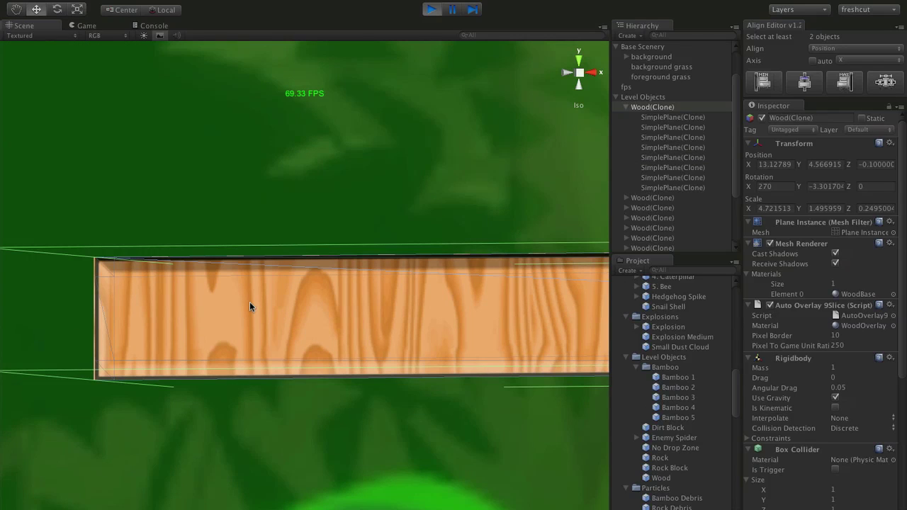
click(107, 269)
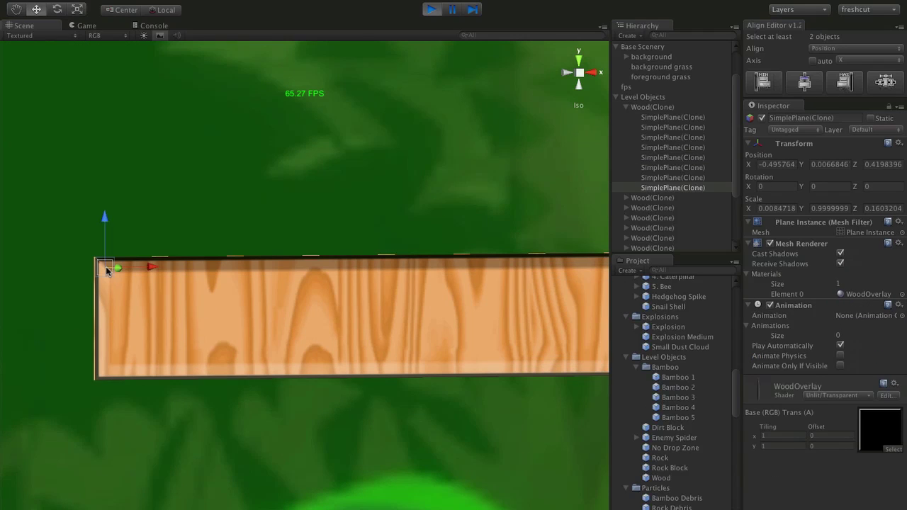
click(217, 278)
click(221, 272)
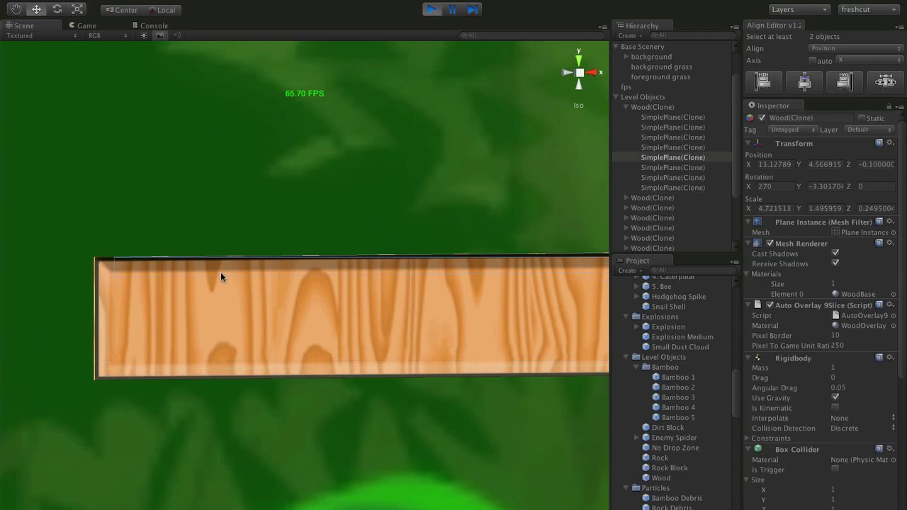
Step: Frame the first four SimplePlane(Clone) overlay pieces of the plank one after another
double_click(685, 119)
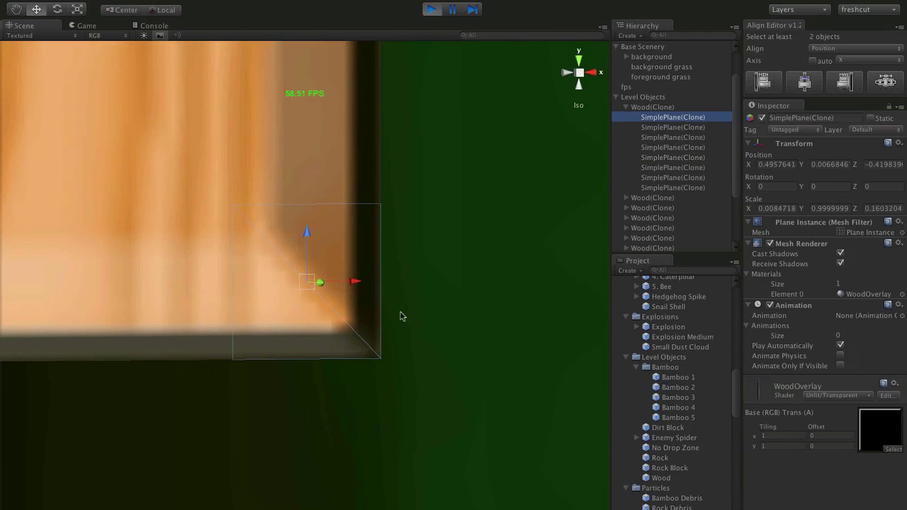
double_click(660, 127)
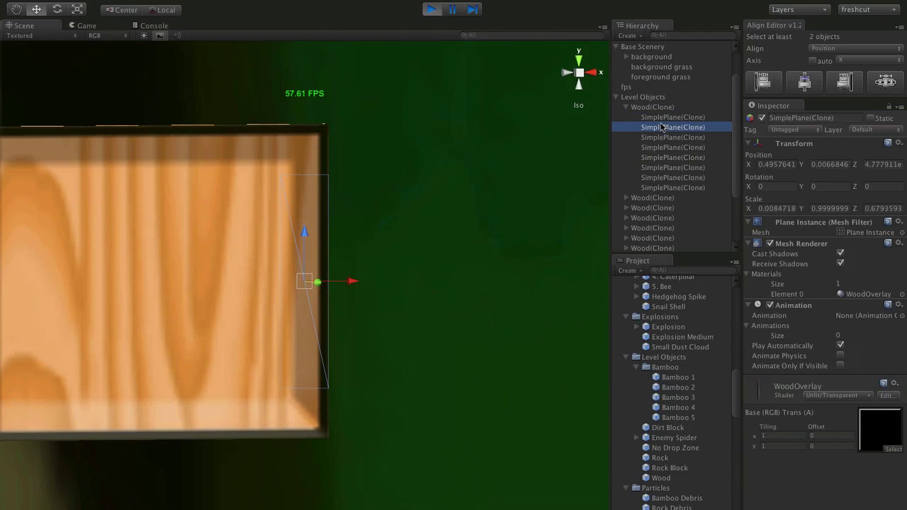
double_click(667, 138)
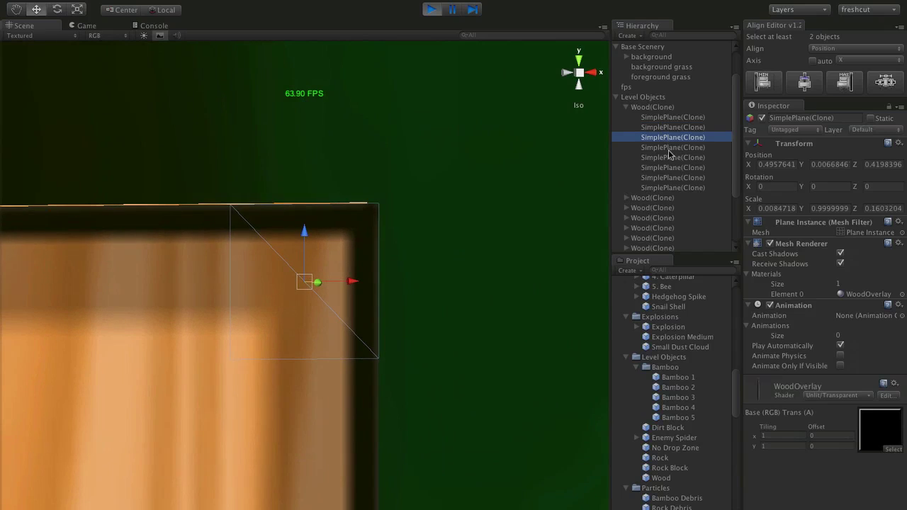
double_click(672, 148)
Step: Locate the WoodOverlay material's wood_top texture and toggle its preview between the colour and alpha channels
click(879, 444)
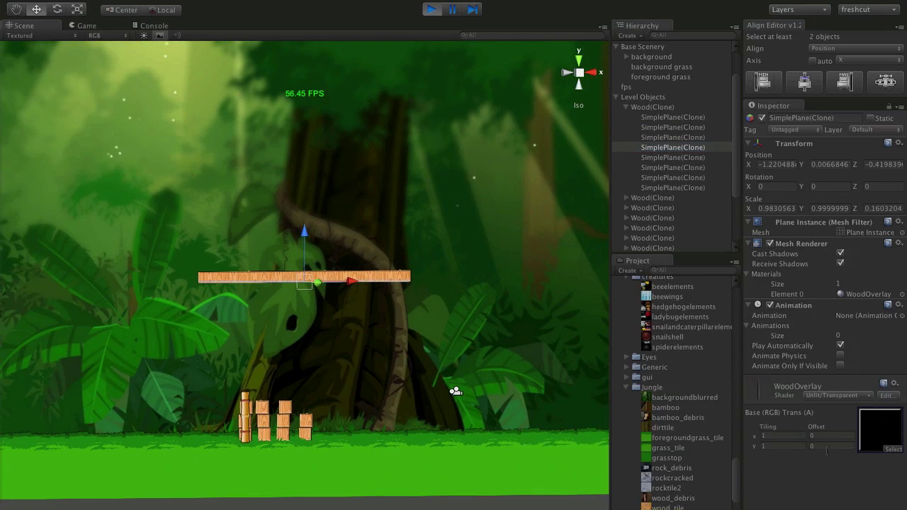
click(667, 509)
scroll(809, 498, down, 3)
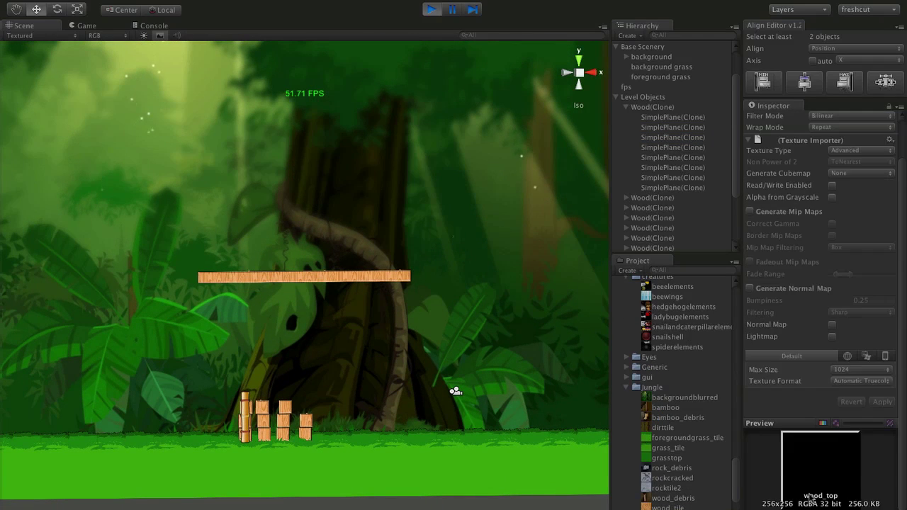
click(823, 424)
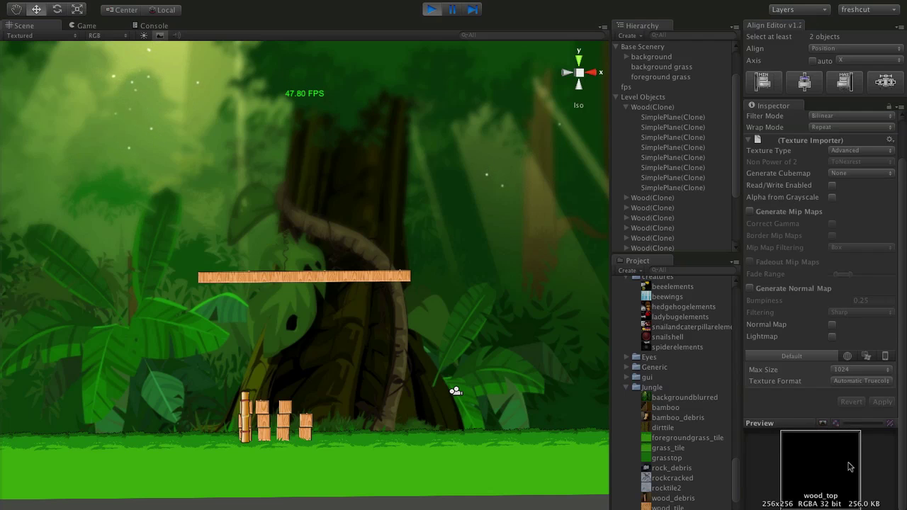
click(824, 423)
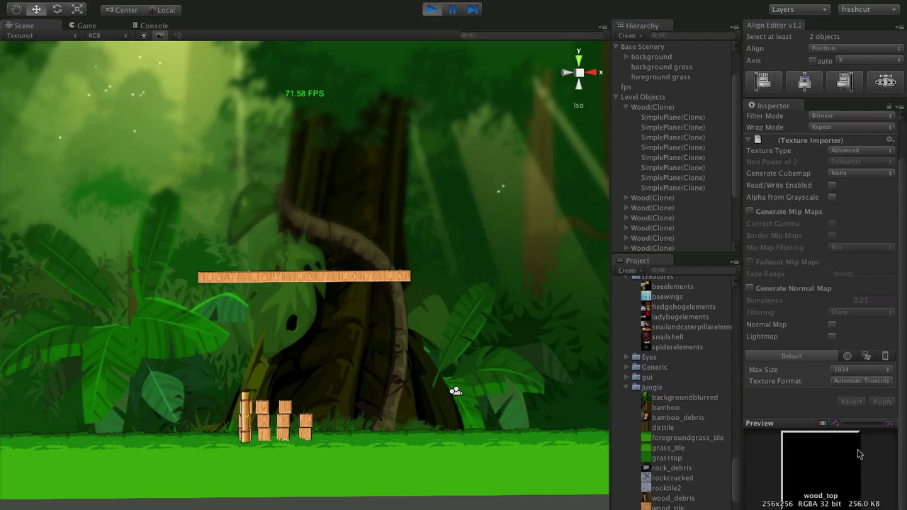
Step: Inspect the plank's top-edge overlay and its lower-left corner overlay close up
click(394, 275)
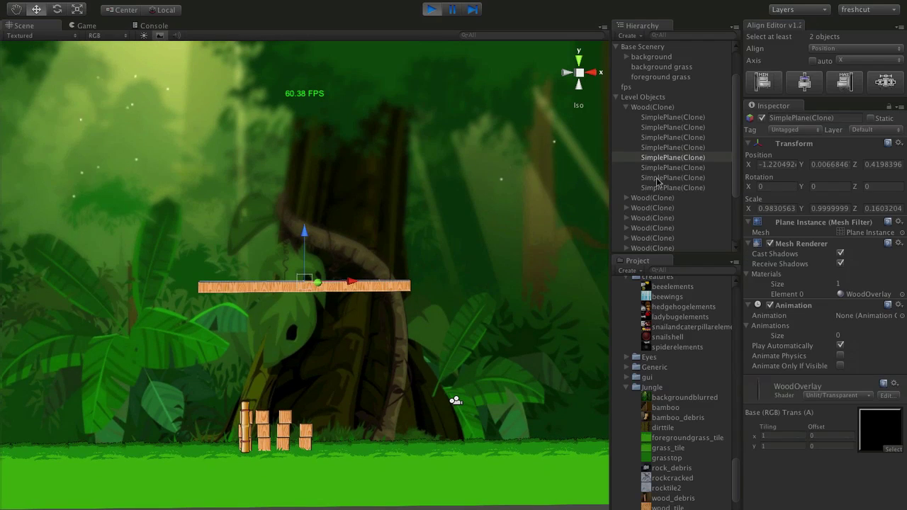
click(671, 159)
scroll(285, 351, up, 10)
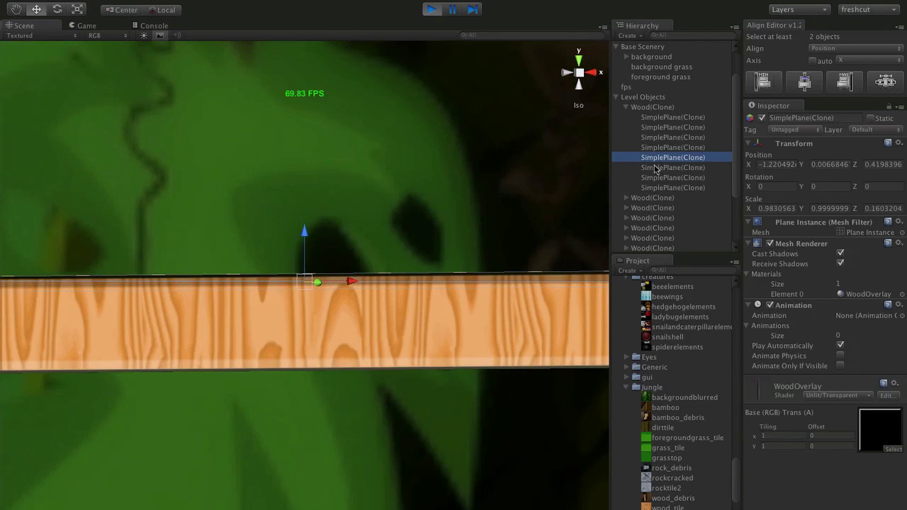
double_click(655, 168)
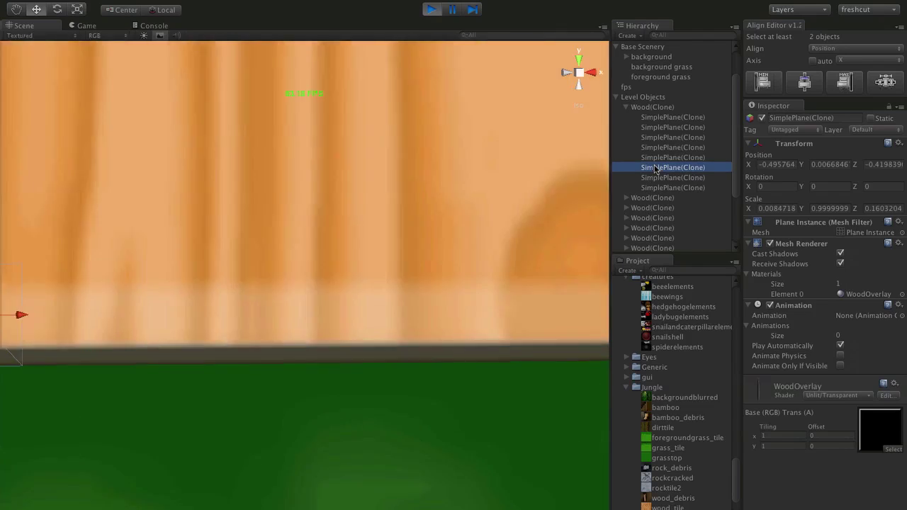
scroll(316, 275, down, 6)
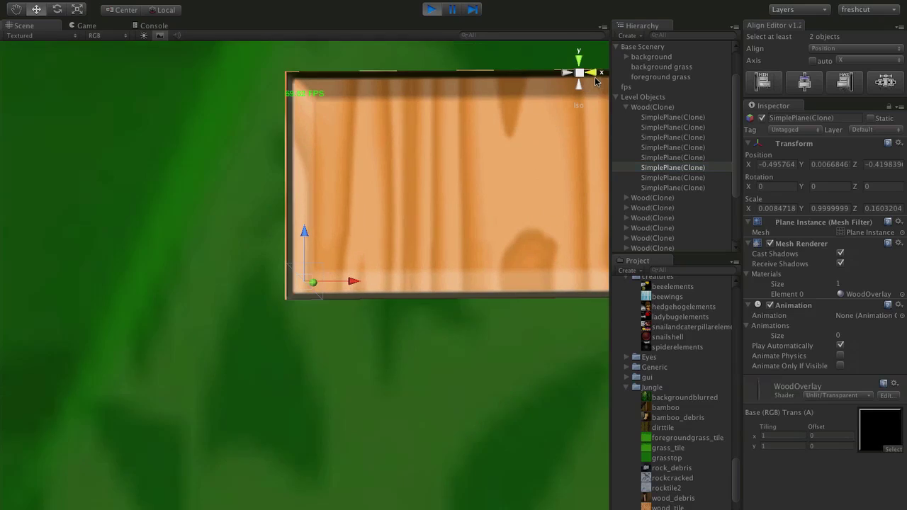
Step: Return the scene to the back view, review the whole plank and stop the game
click(593, 75)
click(578, 73)
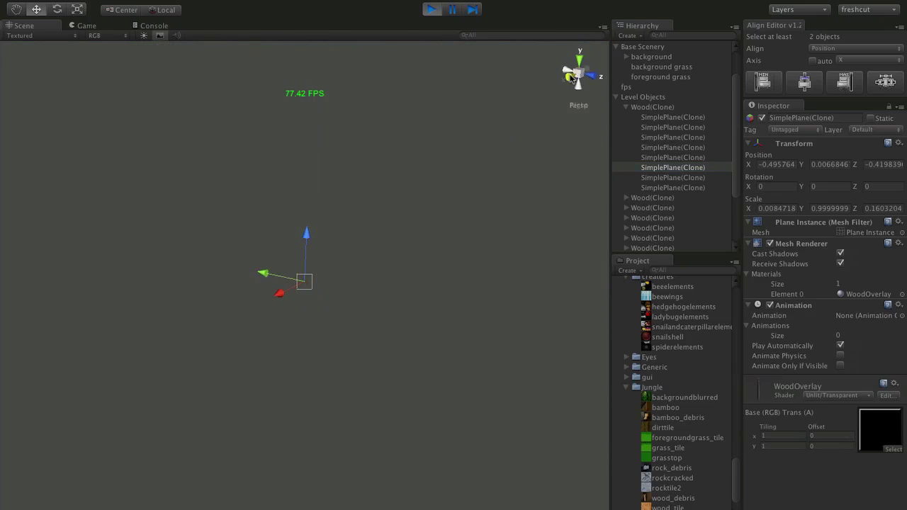
click(566, 69)
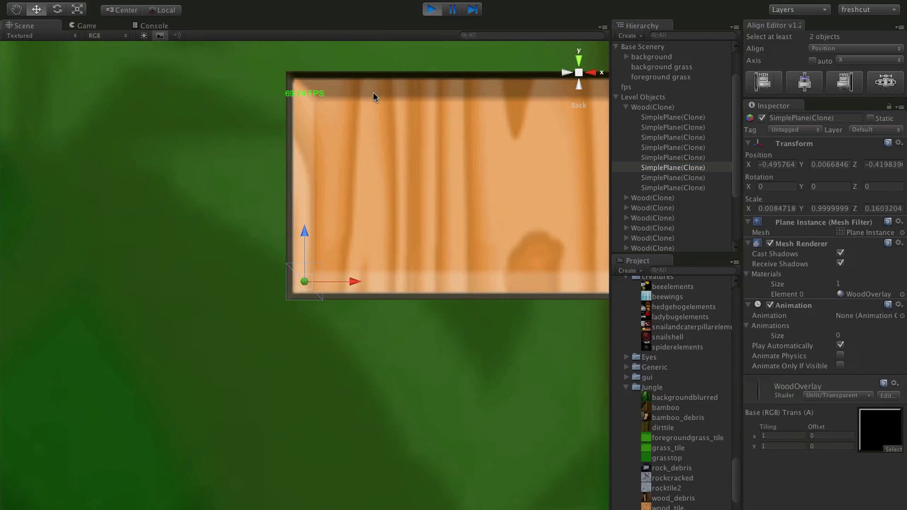
scroll(397, 248, down, 8)
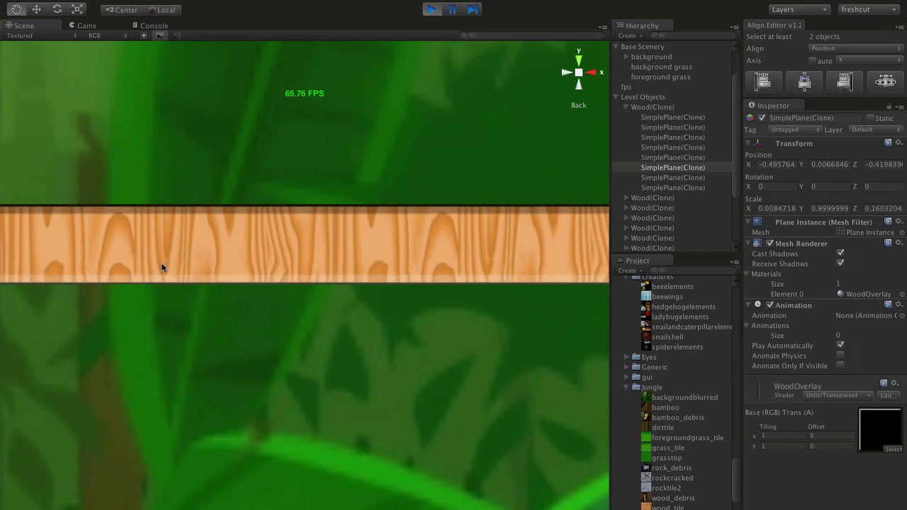
scroll(402, 283, down, 8)
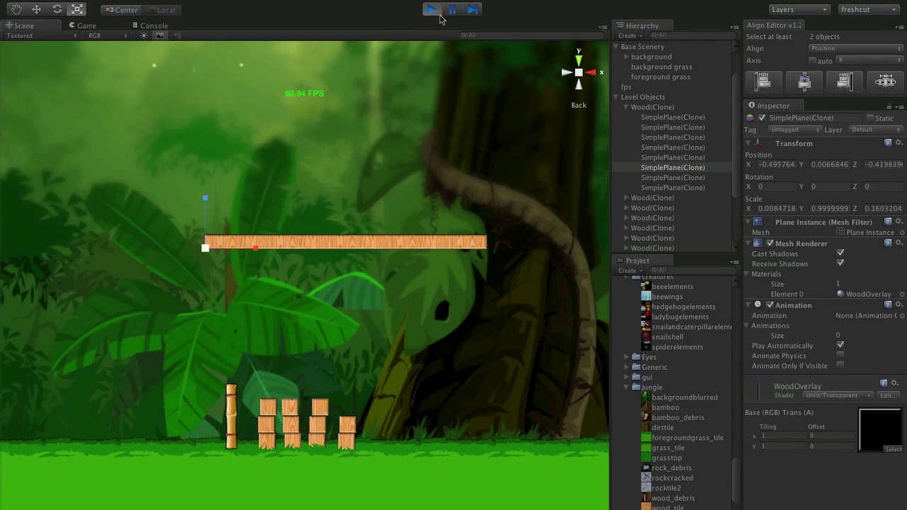
click(433, 10)
scroll(407, 289, down, 1)
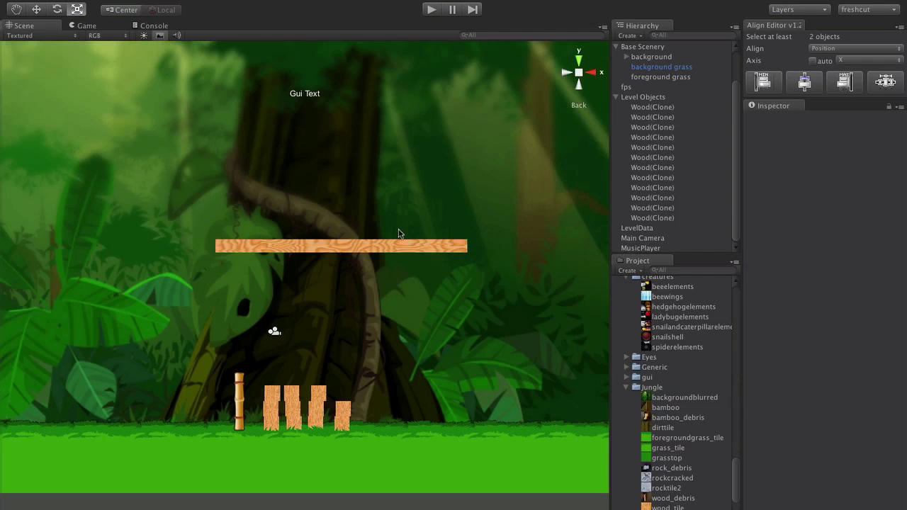
Step: Shorten the wood plank to an X scale of about 0.89
key(w)
click(397, 244)
key(r)
drag(394, 246, 343, 253)
key(ctrl+z)
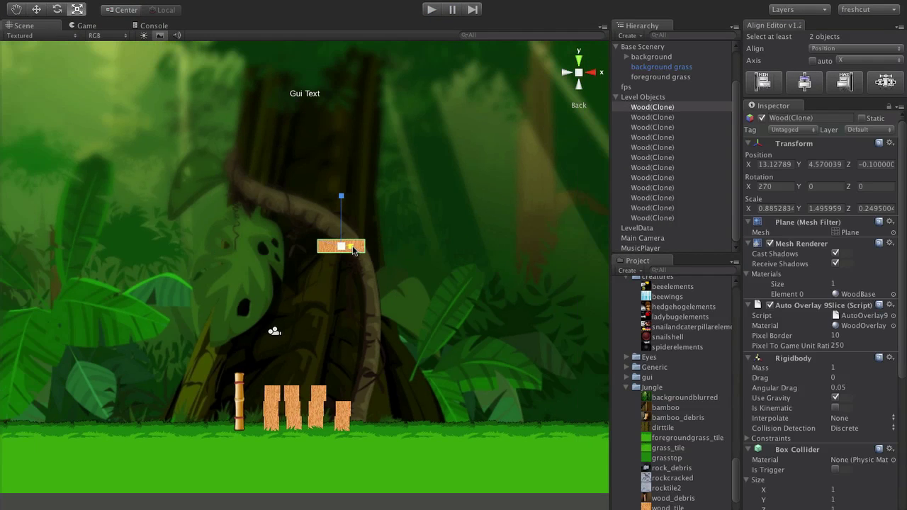
click(382, 257)
Step: Place a No Drop Zone prefab over the wood stacks at about X 12.78, Y 3.15 and stretch it to a Z scale of about 5.48
key(w)
scroll(679, 380, down, 3)
scroll(679, 381, down, 10)
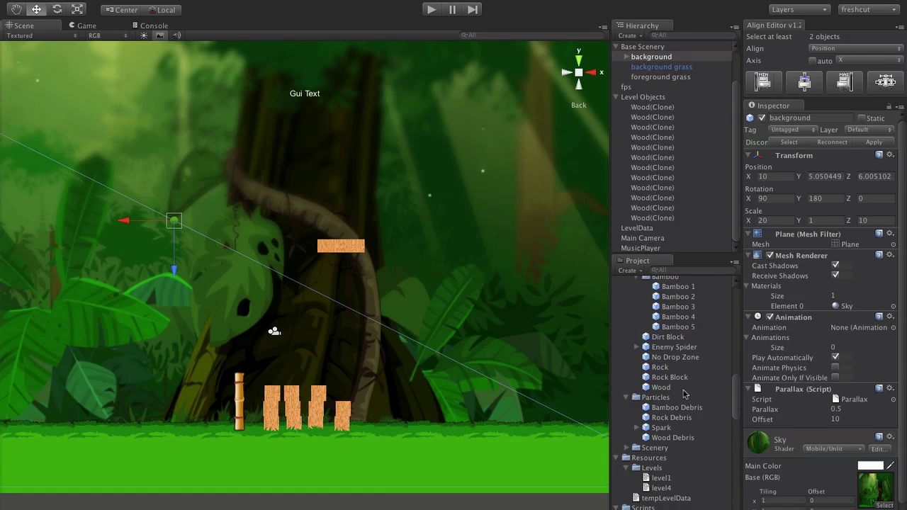
click(670, 377)
click(673, 347)
click(677, 358)
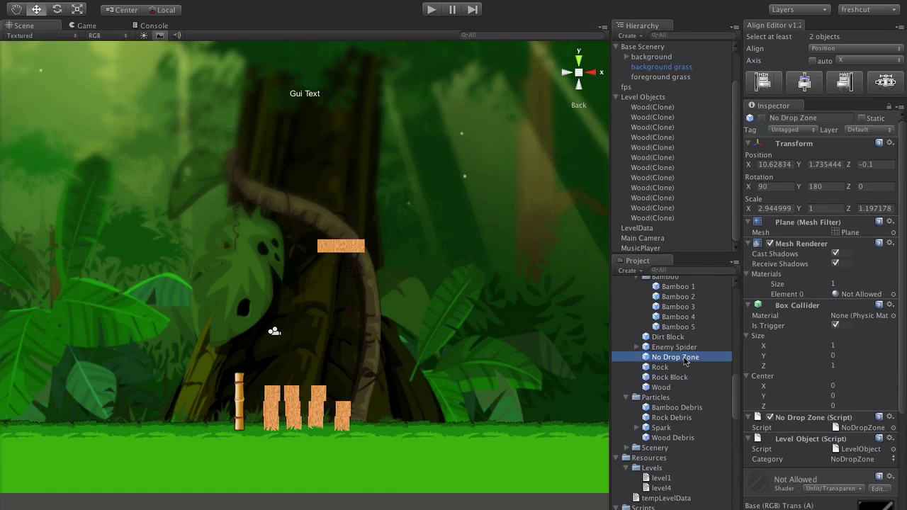
drag(683, 357, 323, 322)
key(r)
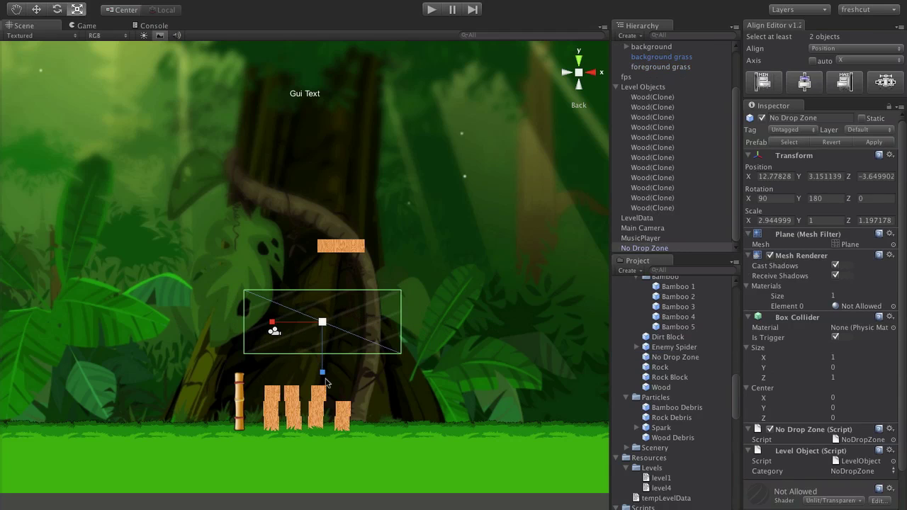
drag(323, 372, 322, 507)
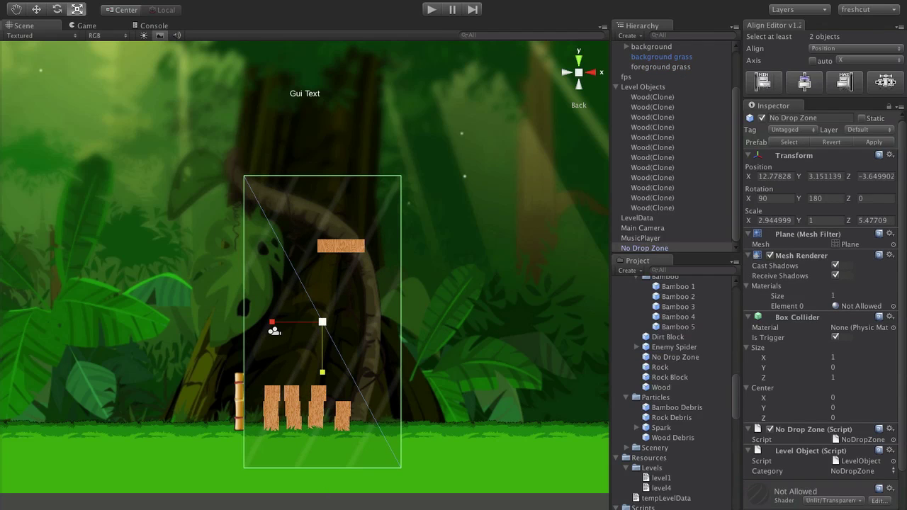
Step: Set the No Drop Zone's Z position to -0.2 and run the game
click(341, 0)
click(361, 17)
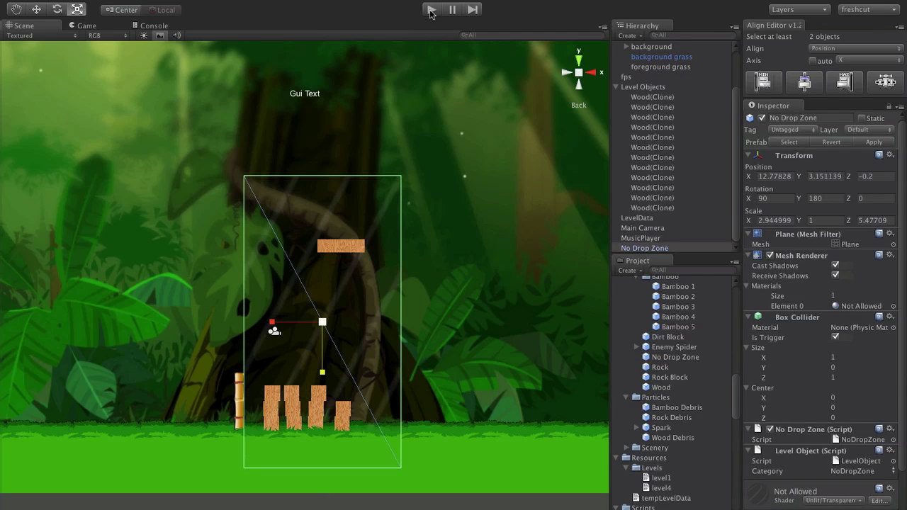
click(430, 12)
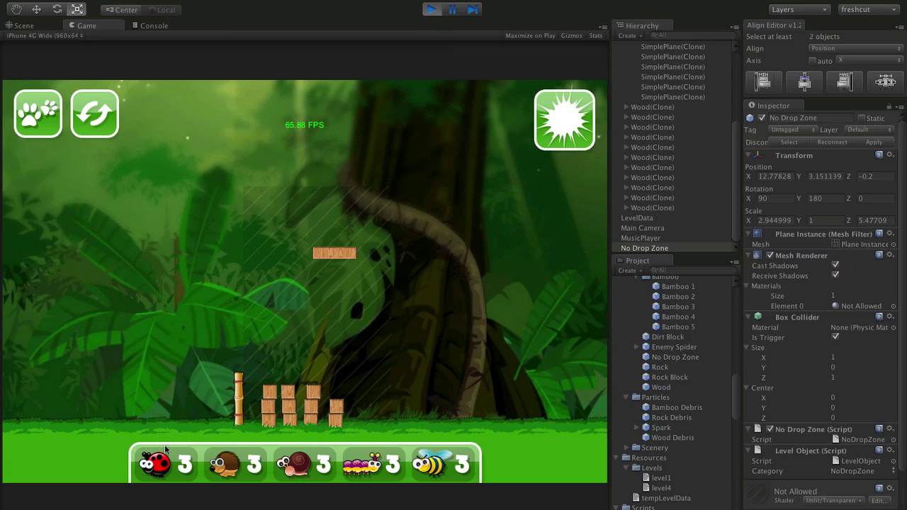
Step: Place a ladybug above the floating plank, trigger the level's explosion and stop the game
drag(166, 449, 316, 132)
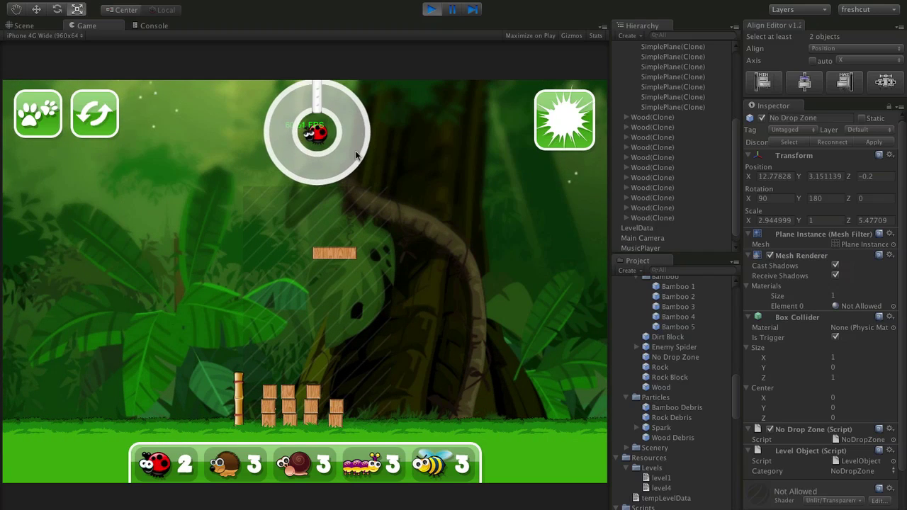
click(554, 129)
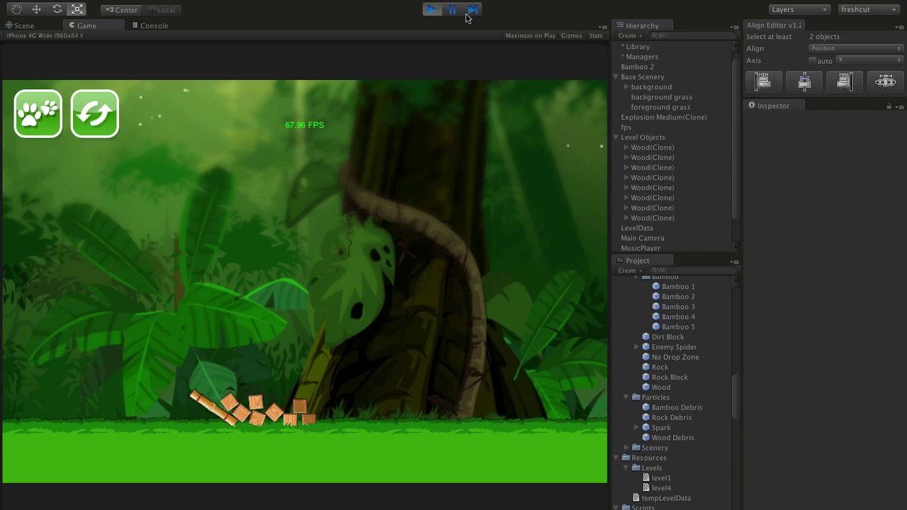
click(440, 6)
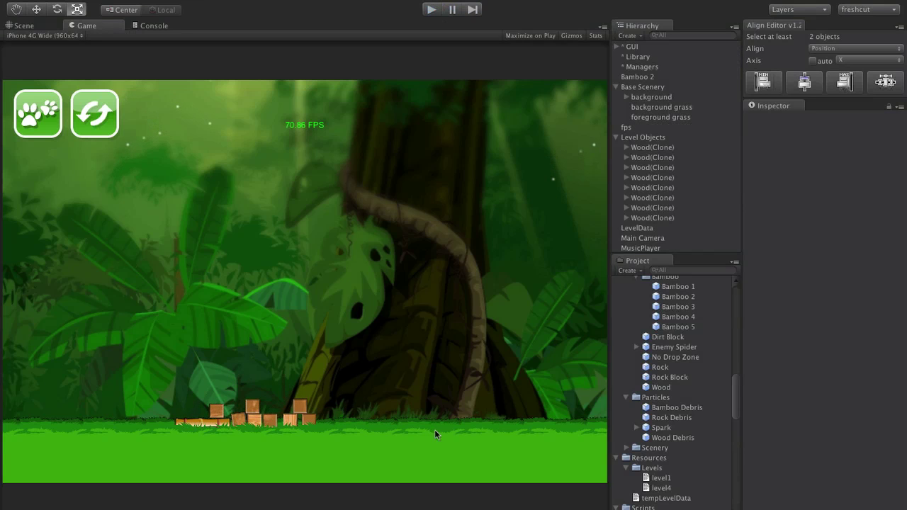
Step: Place a Dirt Block prefab on the open ground beside the bamboo, at about X 7.64, Y 2.36
scroll(391, 253, down, 2)
middle_drag(390, 253, 328, 251)
scroll(449, 266, up, 3)
middle_drag(296, 369, 384, 379)
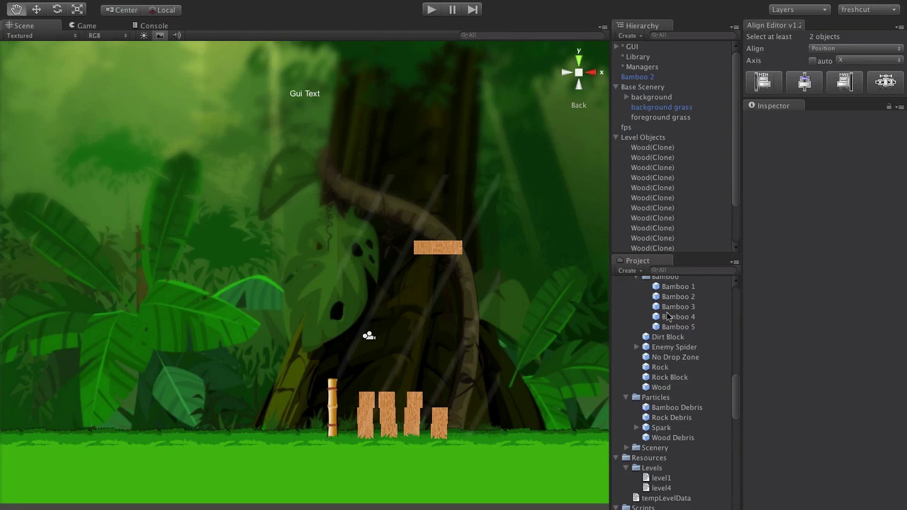
click(676, 337)
scroll(689, 318, up, 3)
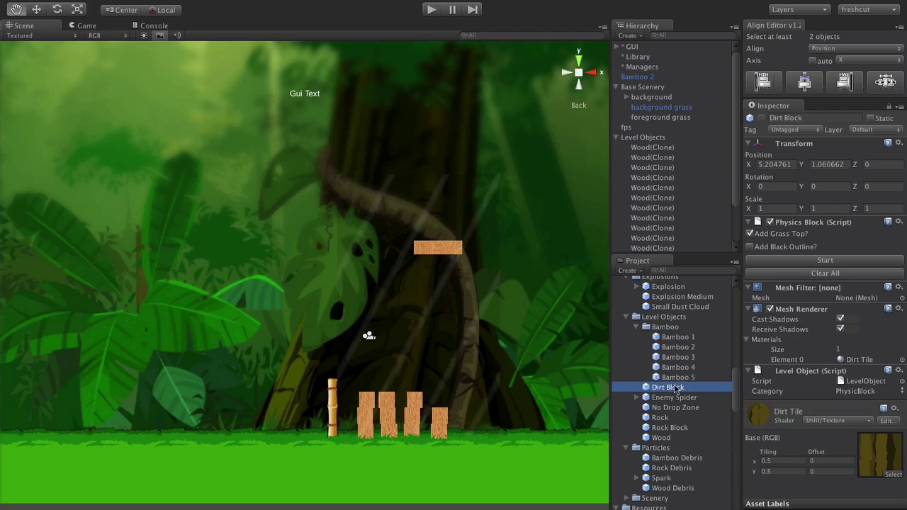
drag(676, 388, 125, 373)
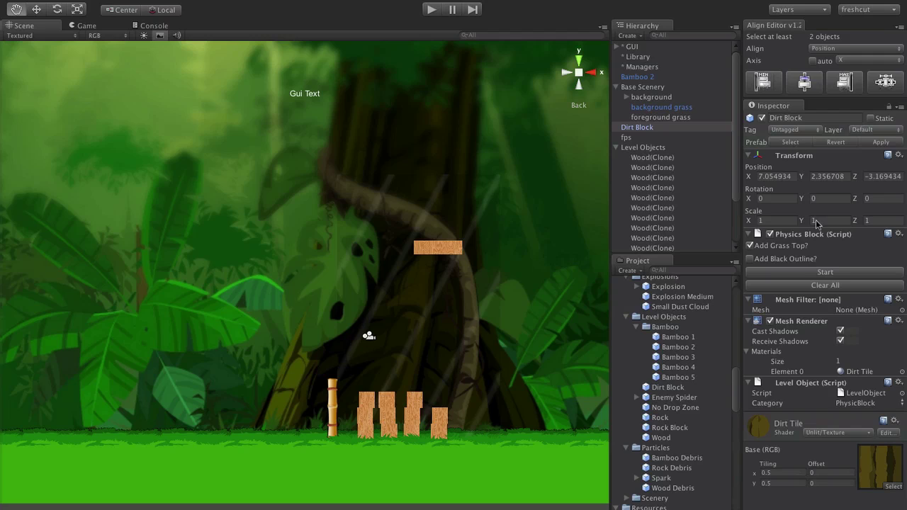
key(w)
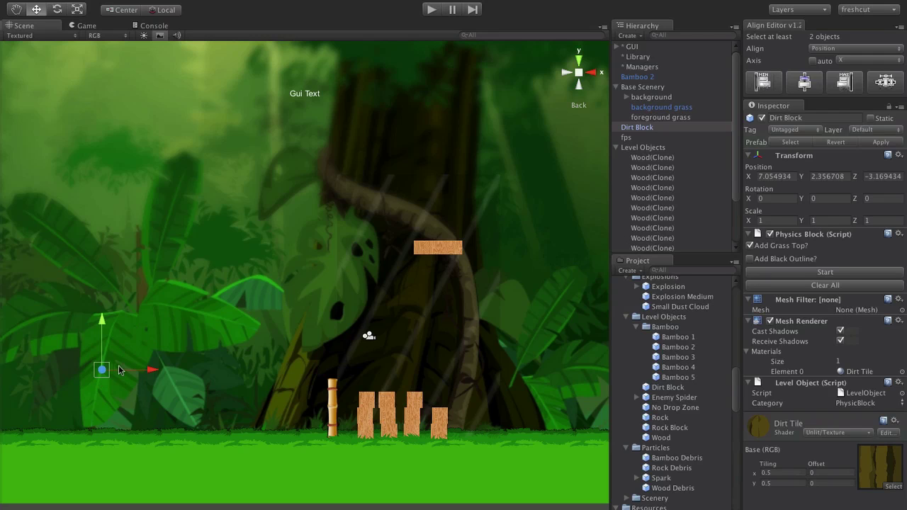
drag(151, 377, 270, 349)
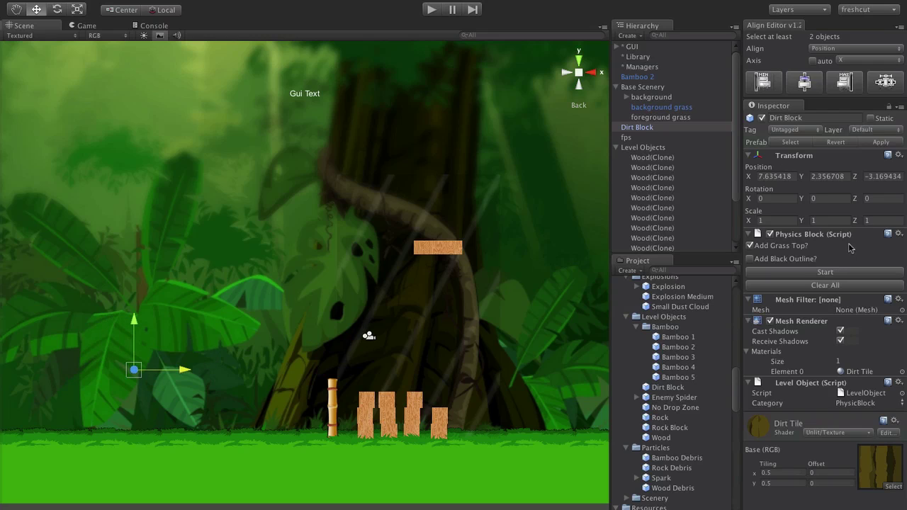
Step: Draw the Dirt Block's outline point by point as a hill-shaped mound from the ground up and over to the bamboo, and finish adding points
click(824, 273)
key(q)
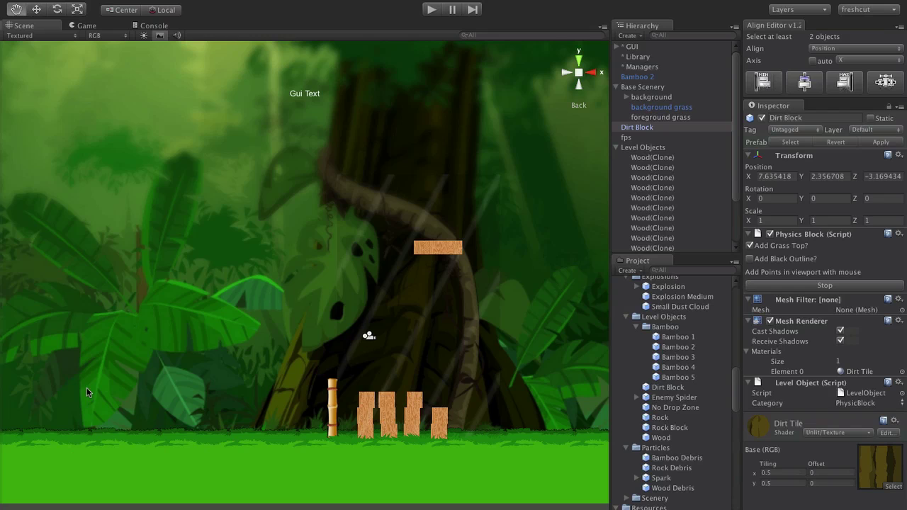
click(89, 430)
click(124, 339)
click(149, 312)
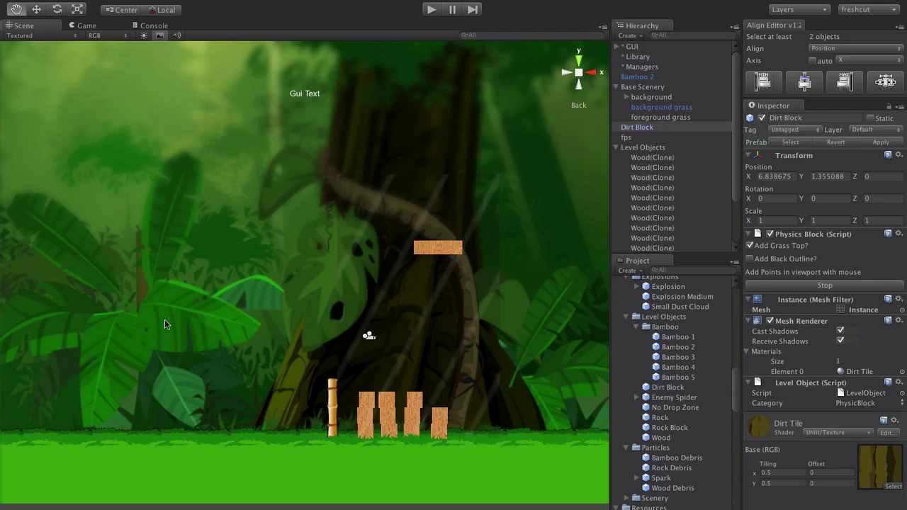
click(165, 319)
click(200, 340)
click(240, 342)
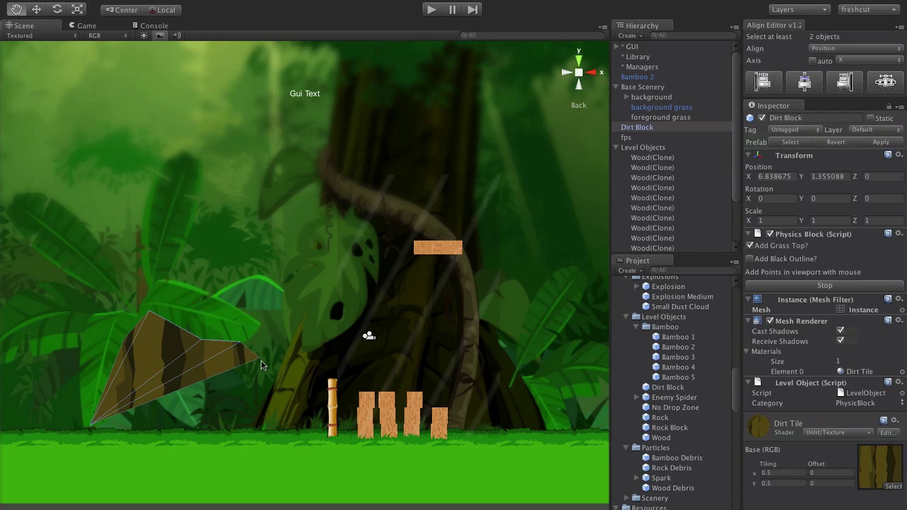
click(264, 374)
click(278, 397)
click(291, 399)
click(301, 436)
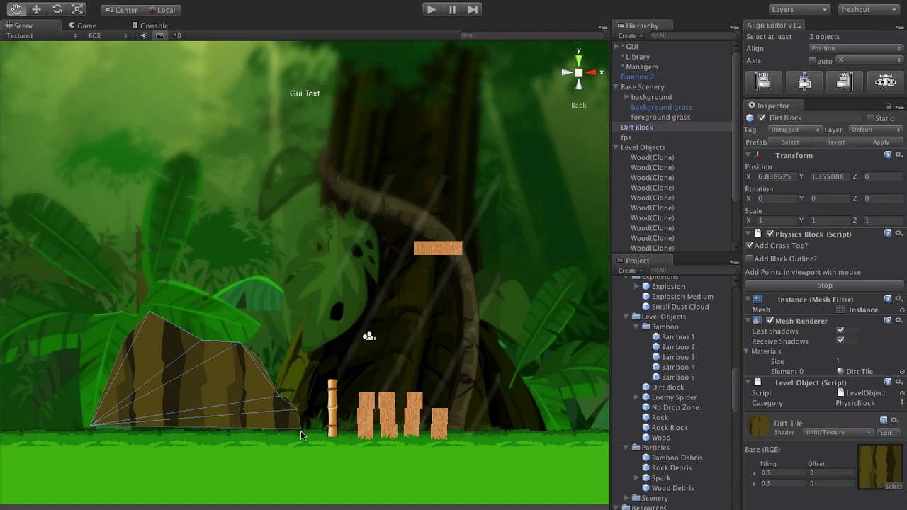
click(86, 444)
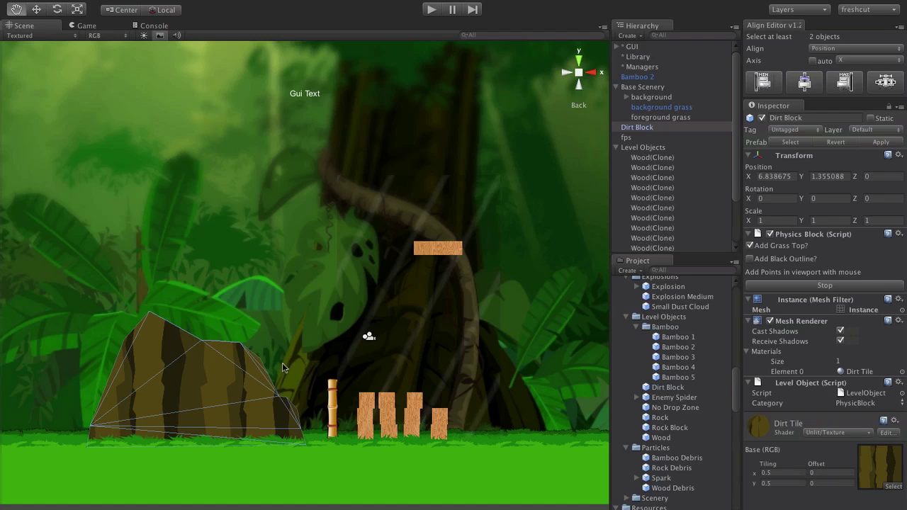
click(853, 287)
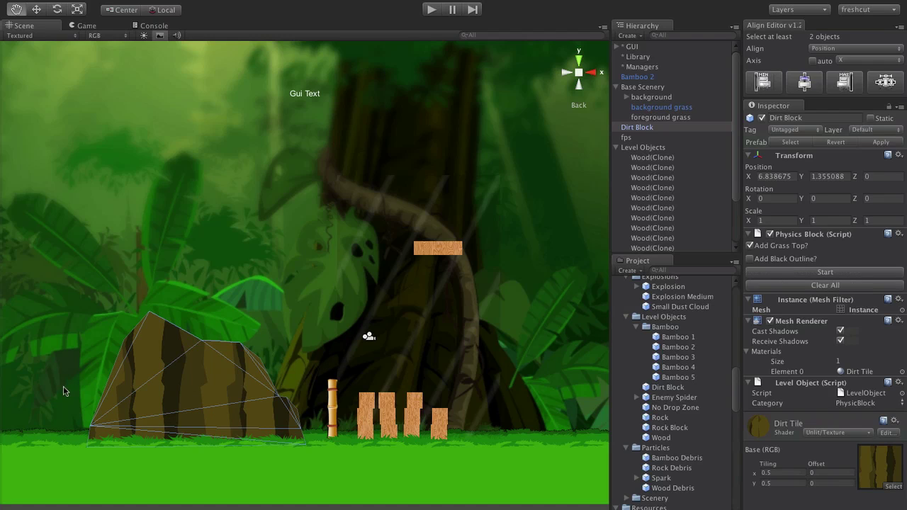
Step: Reposition the dirt mound at about X 6.91, Y 1.41
key(w)
mouse_move(200, 343)
mouse_down()
mouse_move(201, 323)
mouse_move(204, 342)
mouse_up()
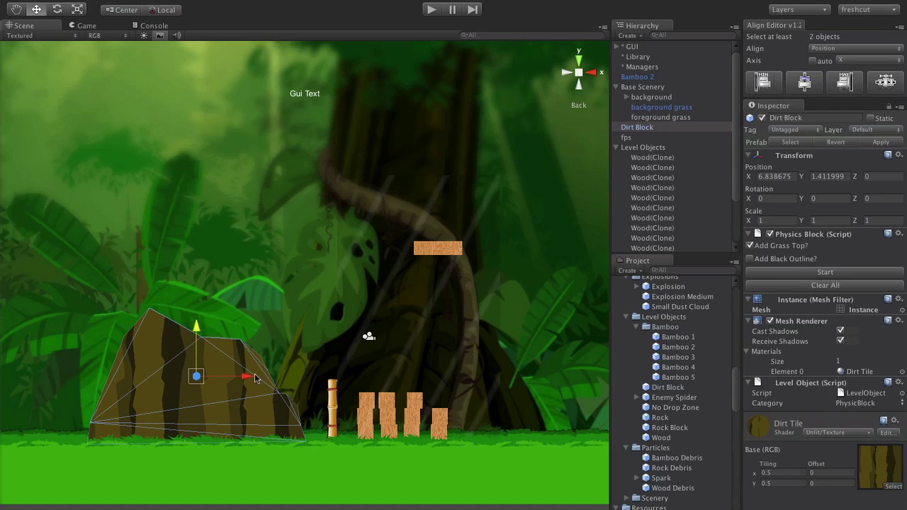
drag(255, 378, 256, 381)
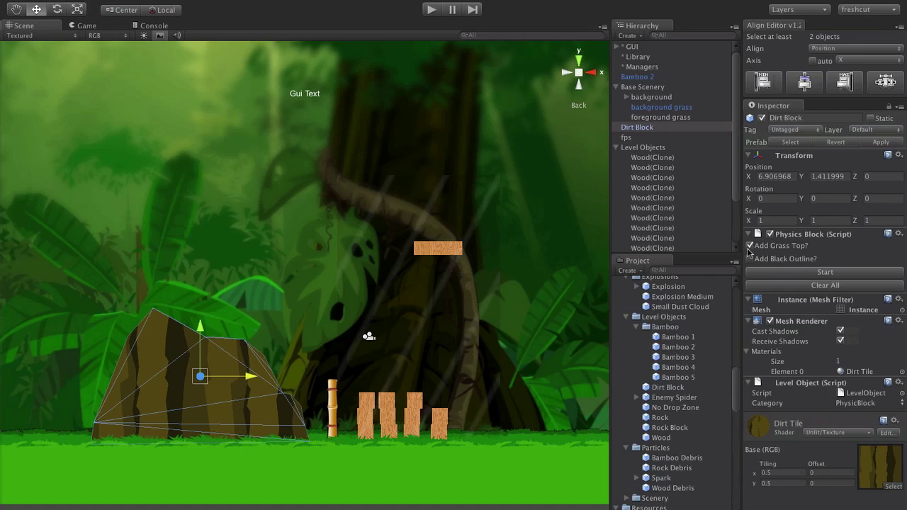
Step: Playtest the level by placing a ladybug above the dirt mound and setting it off, and stop the game
click(430, 10)
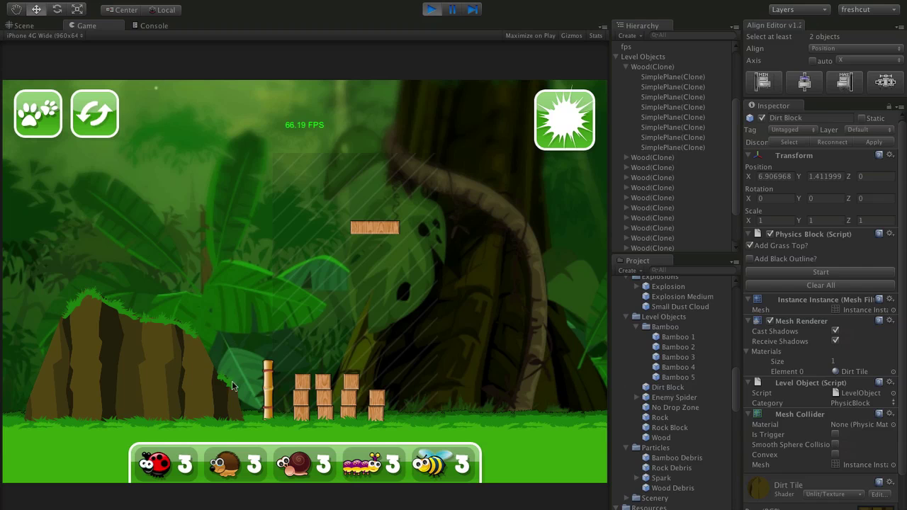
drag(114, 291, 238, 315)
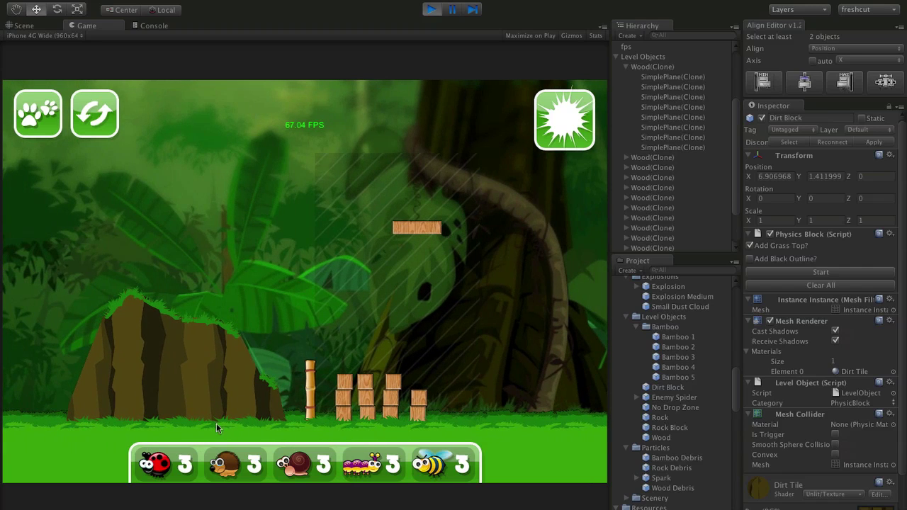
drag(189, 369, 156, 233)
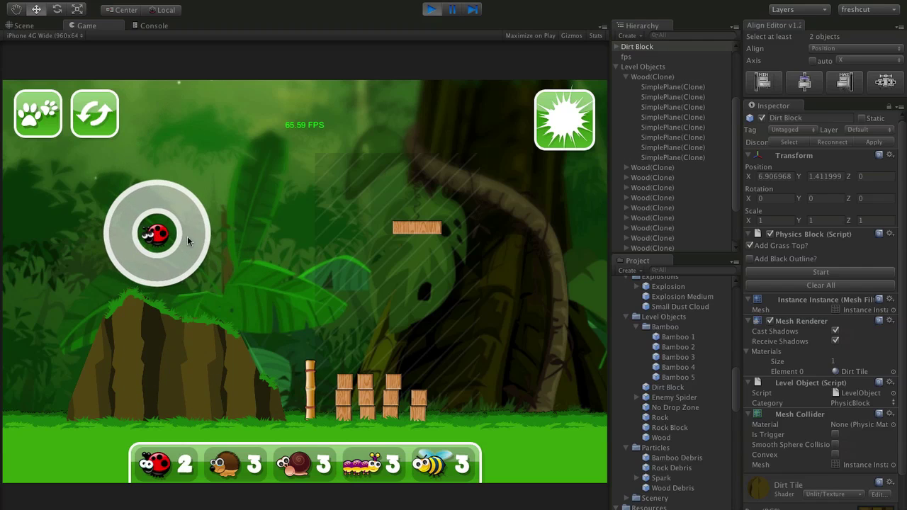
click(579, 137)
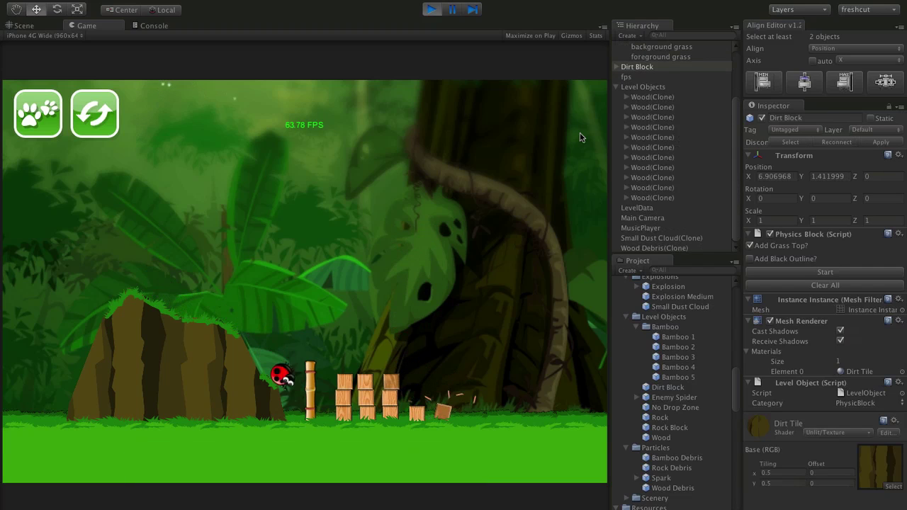
click(432, 10)
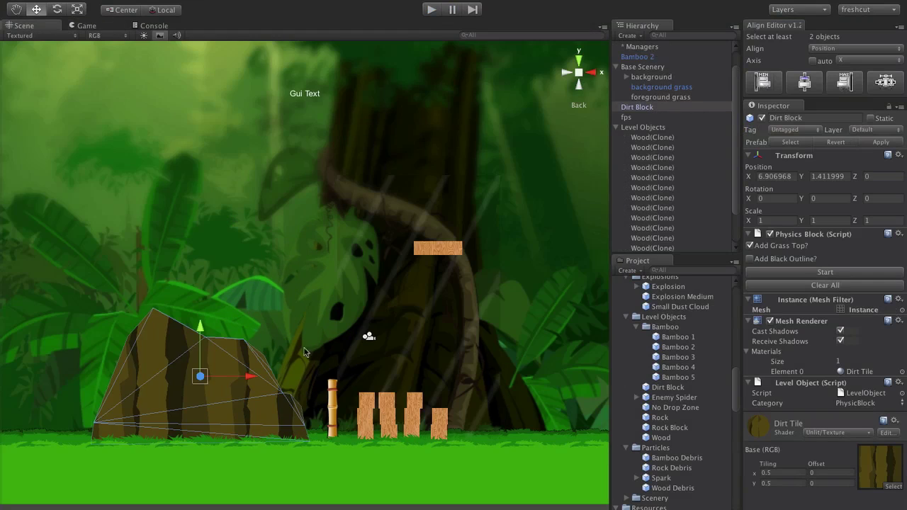
Step: Place a Rock Block prefab in the air beyond the floating plank, at about X 15.14, Y 5.02
middle_drag(430, 349, 279, 347)
scroll(279, 348, down, 1)
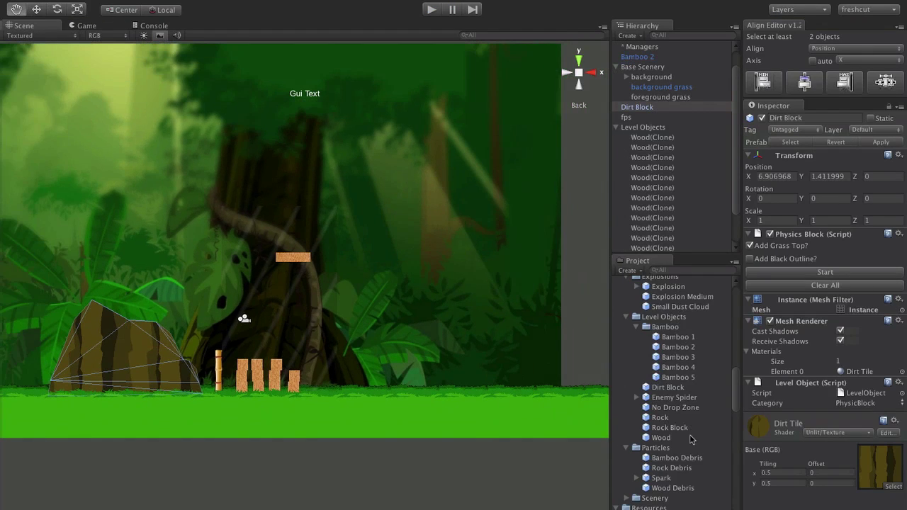
drag(680, 432, 373, 242)
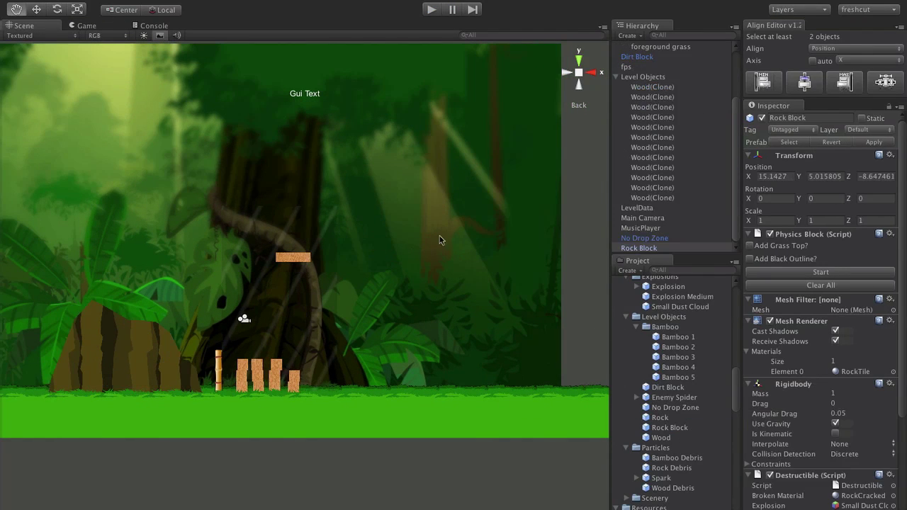
Step: Draw the Rock Block's outline as an irregular, pointed boulder and finish adding points
click(812, 284)
click(814, 272)
click(373, 224)
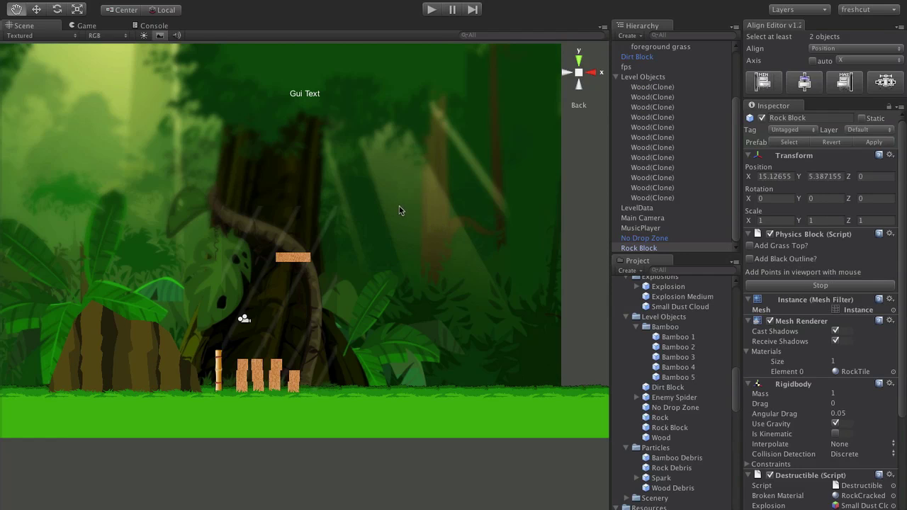
click(447, 249)
click(411, 250)
click(405, 253)
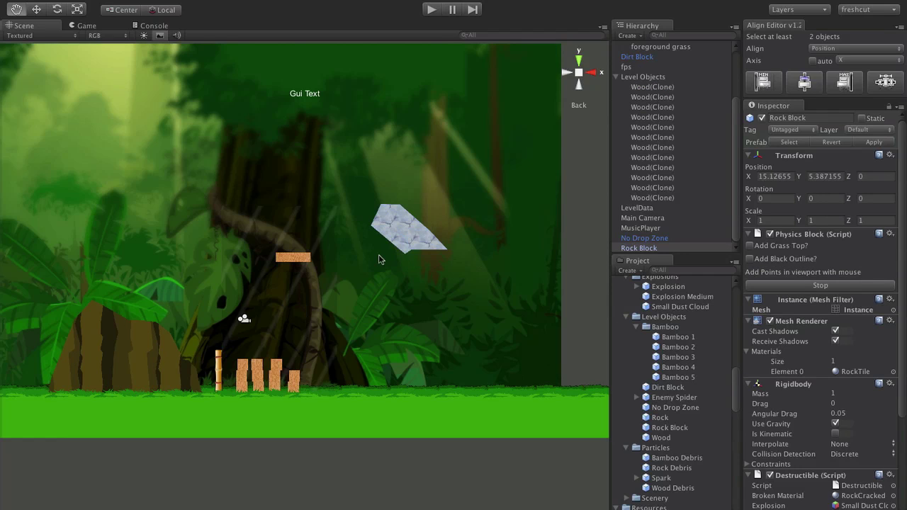
click(367, 249)
click(831, 286)
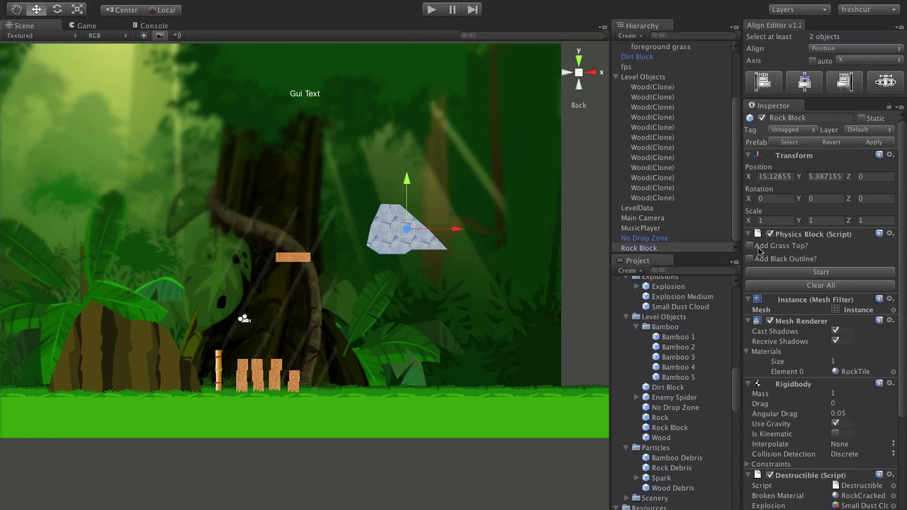
Step: Enable Add Black Outline for the Rock Block and move it closer to the floating plank, at about X 13.95
click(749, 258)
drag(459, 226, 416, 228)
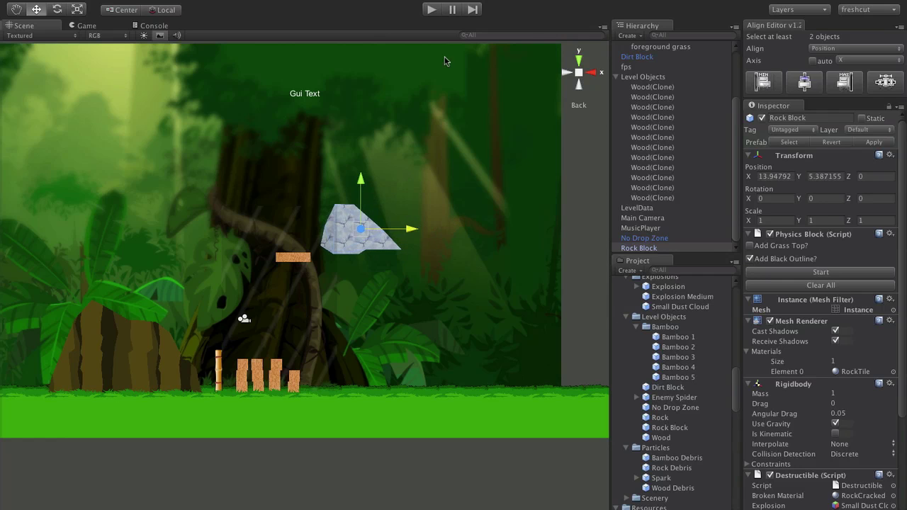
Step: Run the game, trigger the physics and examine the Rock Block's black outline mesh close up from an angle in the scene
click(433, 14)
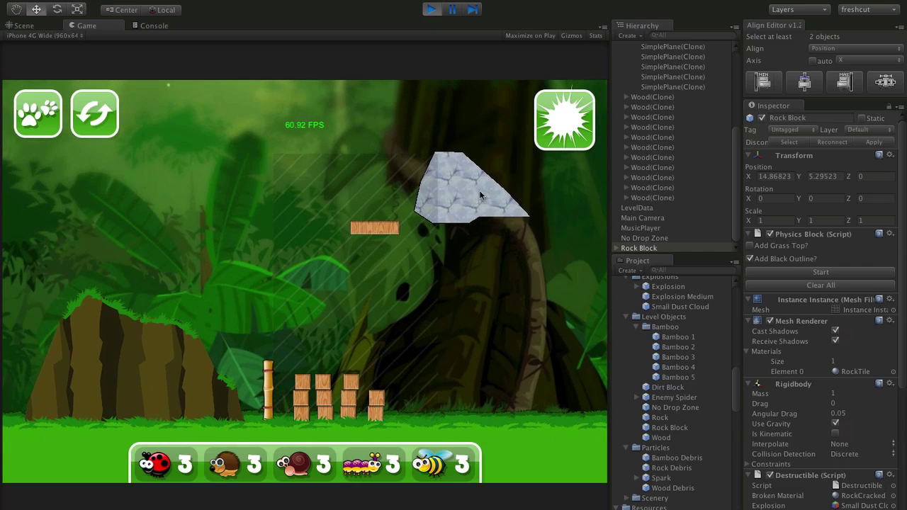
click(567, 127)
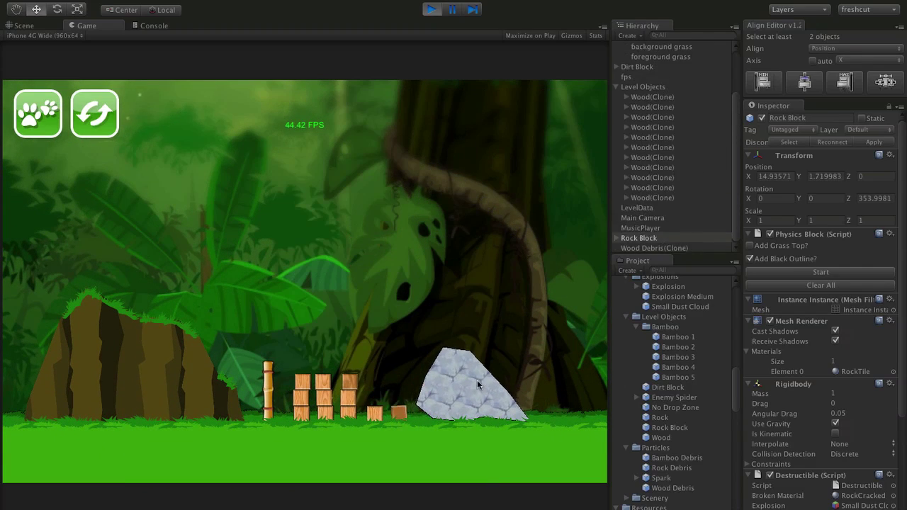
key(super+1)
alt+drag(364, 358, 372, 262)
scroll(374, 262, up, 5)
alt+drag(475, 279, 303, 316)
alt+drag(393, 256, 409, 214)
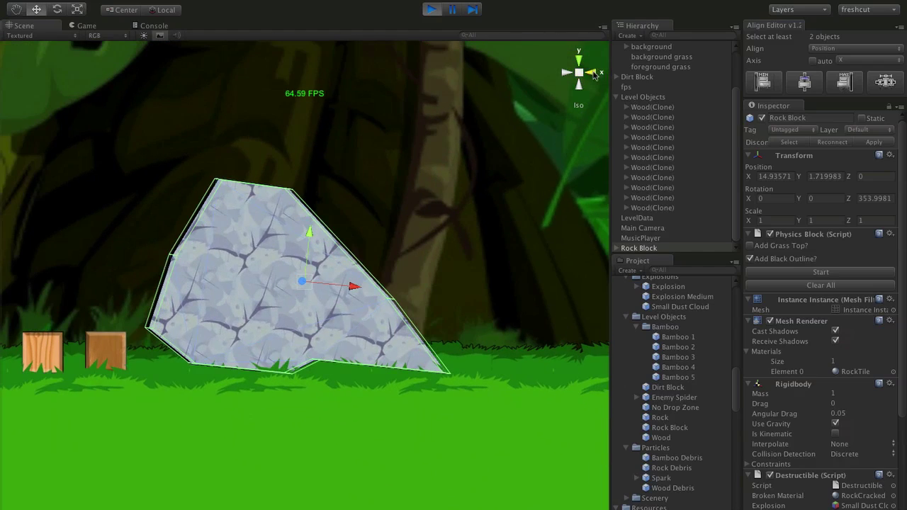
Step: Return the scene to the back view and examine the Rock Block against the stacks and ground
click(594, 74)
click(593, 73)
scroll(172, 282, down, 2)
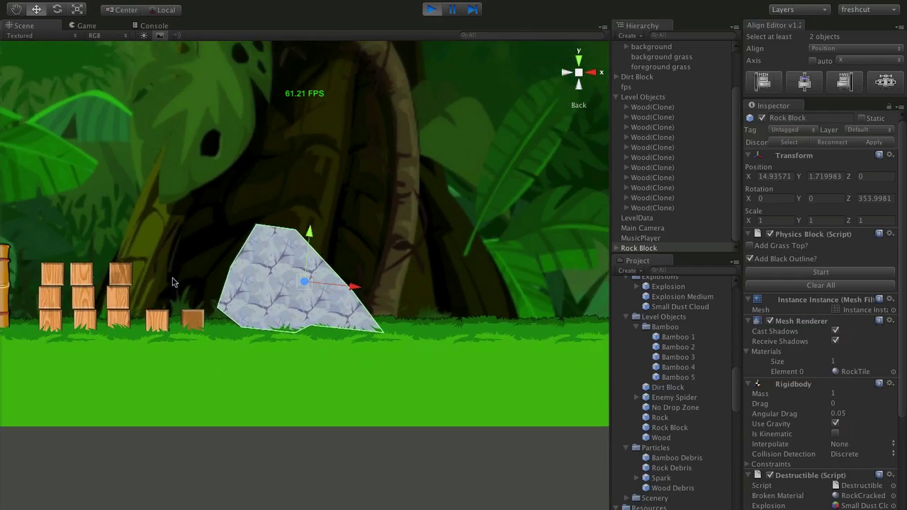
scroll(172, 282, down, 4)
middle_drag(178, 275, 400, 312)
scroll(418, 298, up, 3)
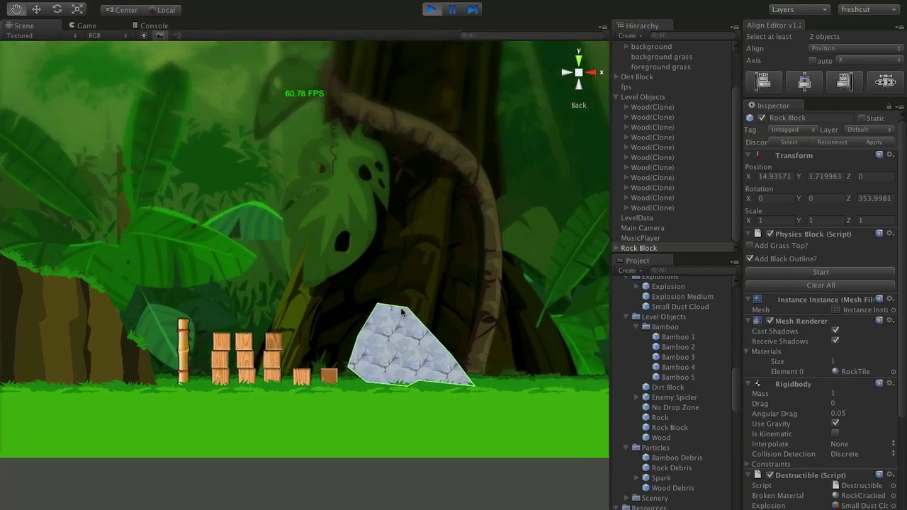
scroll(411, 323, up, 5)
middle_drag(445, 362, 297, 279)
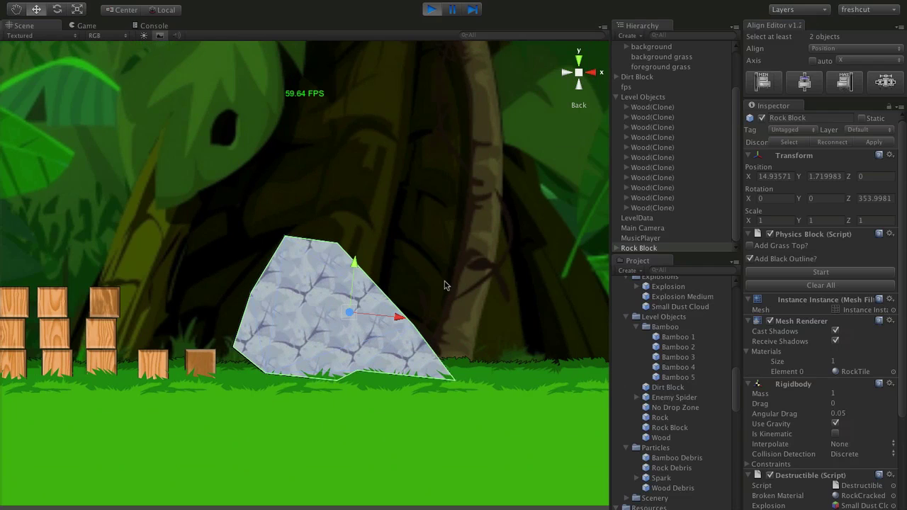
Step: Examine the Rock Block within the whole running level, including the dirt mound, bamboo, wood stacks and jungle backdrop
click(410, 293)
click(364, 312)
scroll(377, 274, down, 3)
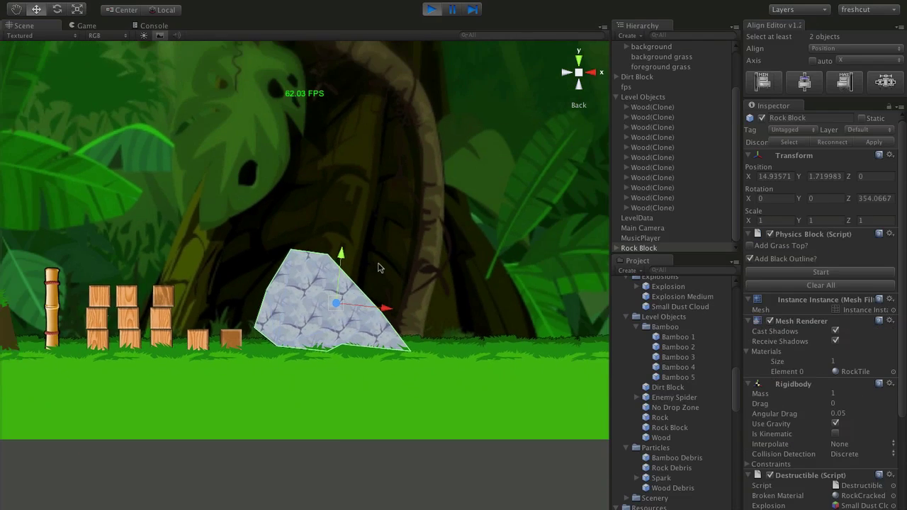
scroll(378, 267, down, 3)
middle_drag(378, 244, 320, 303)
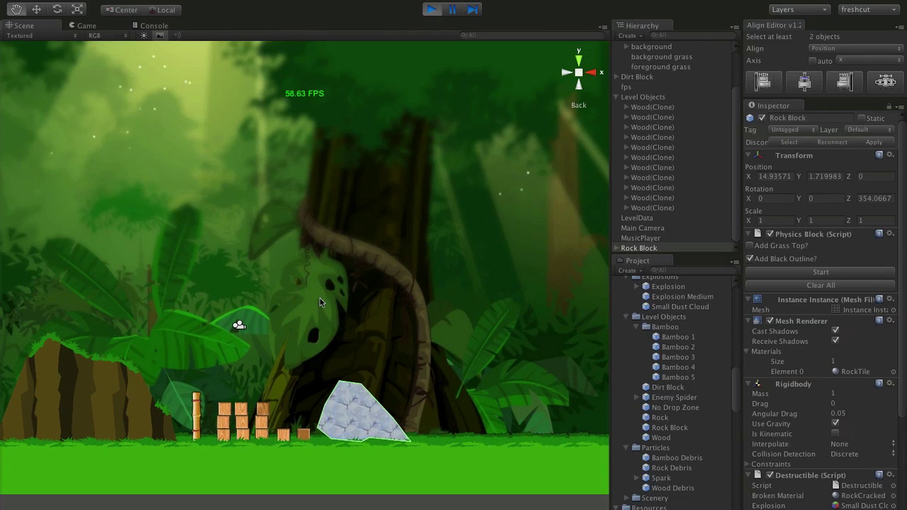
scroll(450, 155, up, 3)
middle_drag(450, 156, 257, 159)
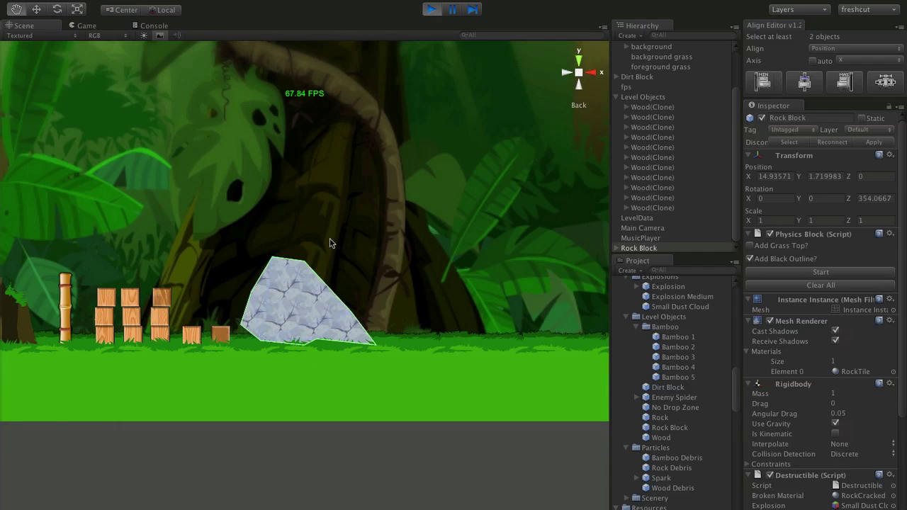
scroll(332, 241, down, 5)
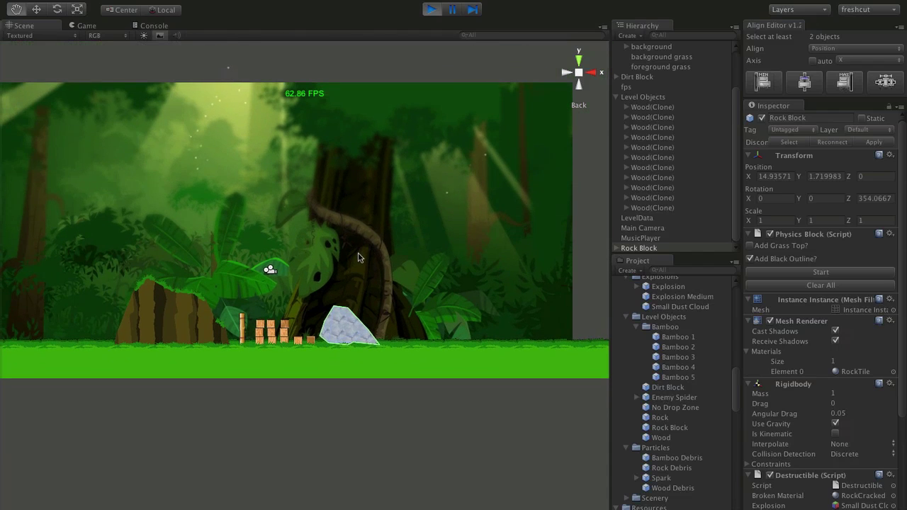
Step: Stop the game and save the current level
click(432, 10)
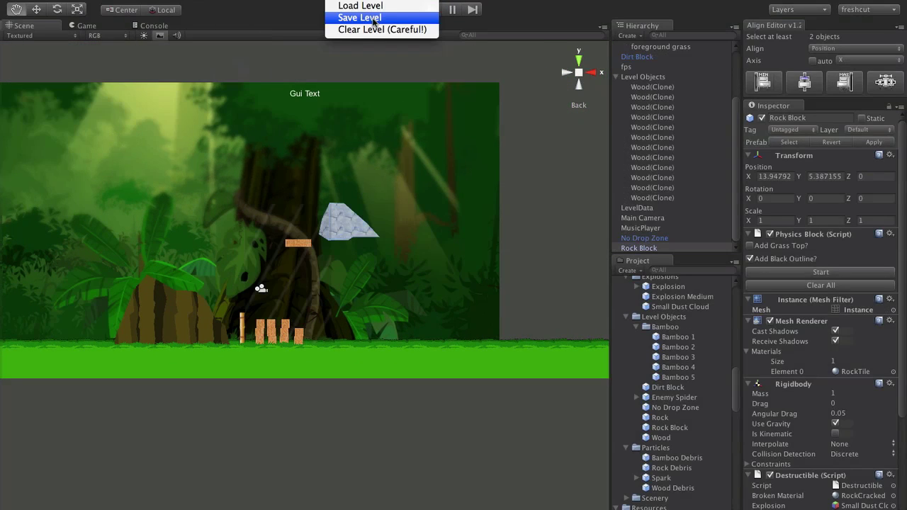
click(375, 17)
Step: Find the level4 text asset among the Resources levels and load it into the scene
scroll(678, 485, down, 10)
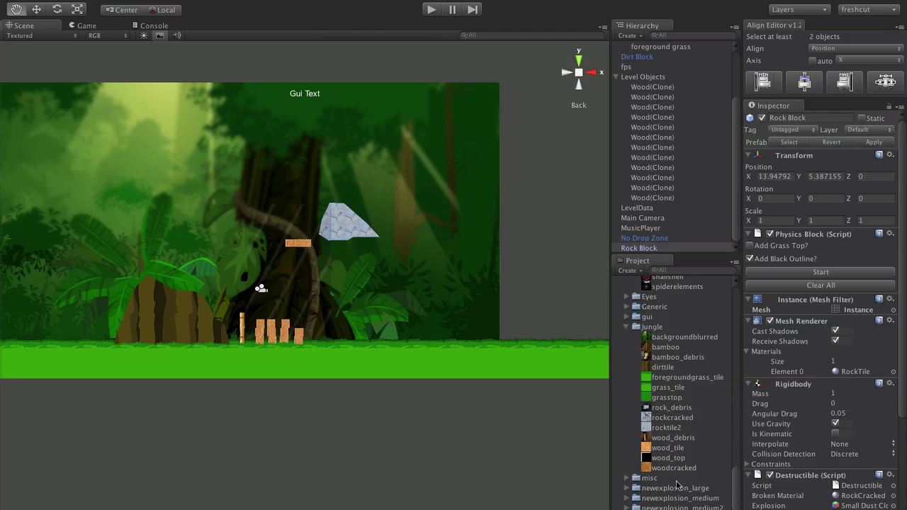
scroll(678, 485, down, 10)
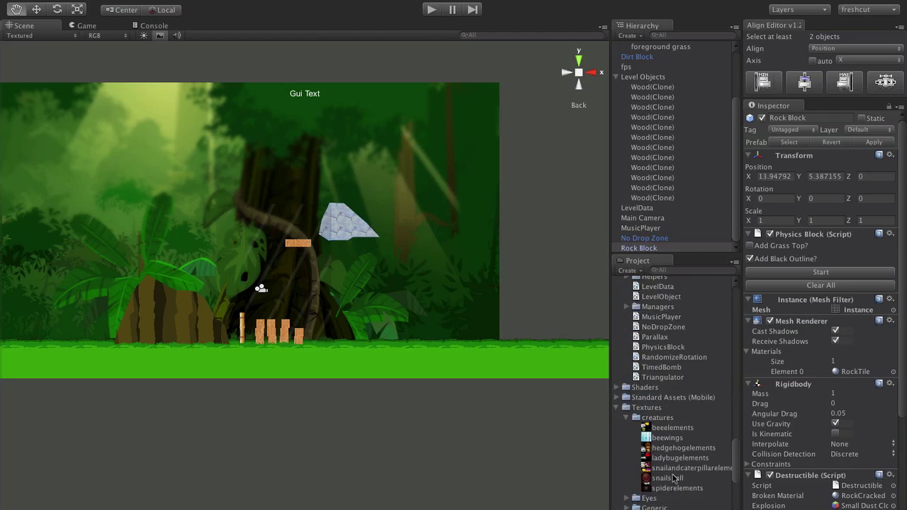
scroll(672, 480, up, 5)
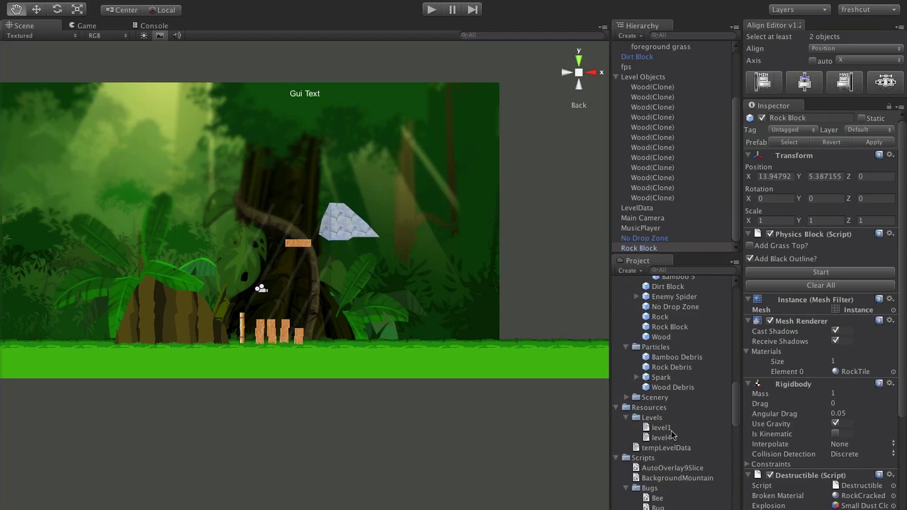
click(670, 429)
click(664, 437)
click(358, 1)
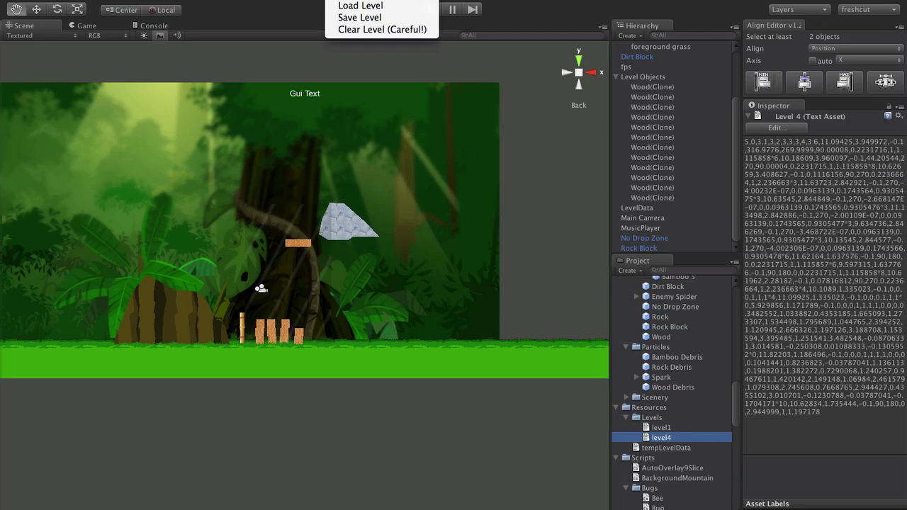
click(363, 6)
drag(289, 253, 351, 253)
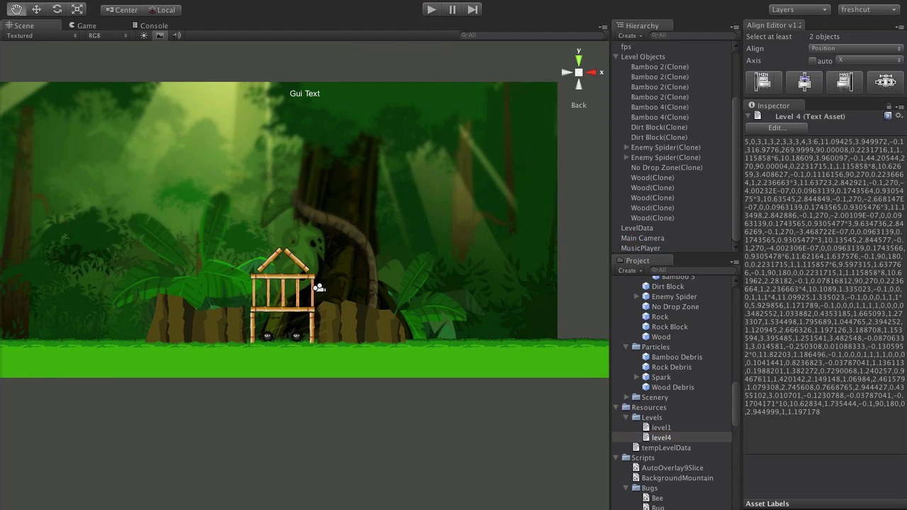
Step: Playtest level4 with a hedgehog on the left dirt block and a ladybug beneath the bamboo roof, and detonate them
click(429, 7)
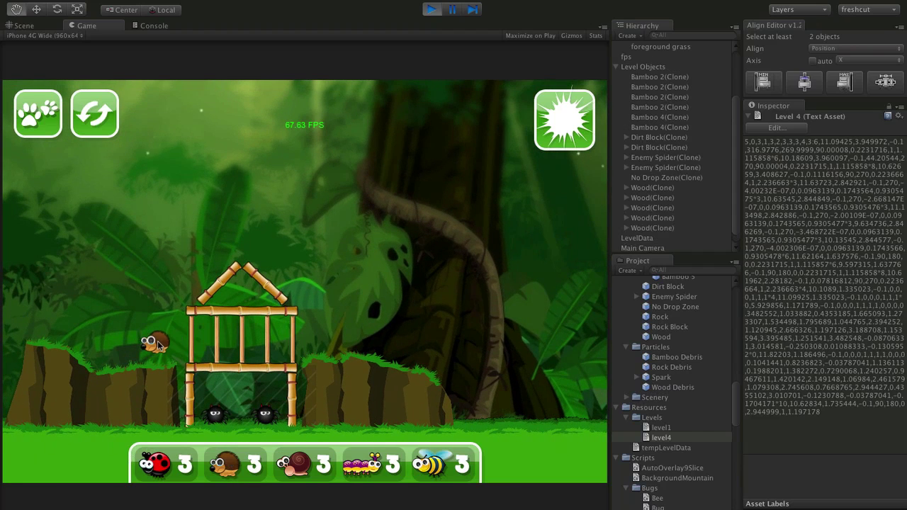
click(160, 345)
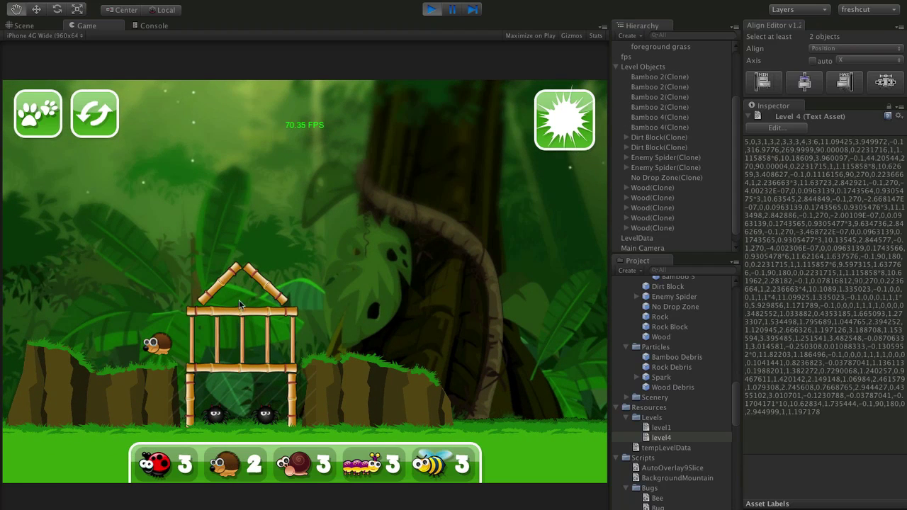
click(239, 303)
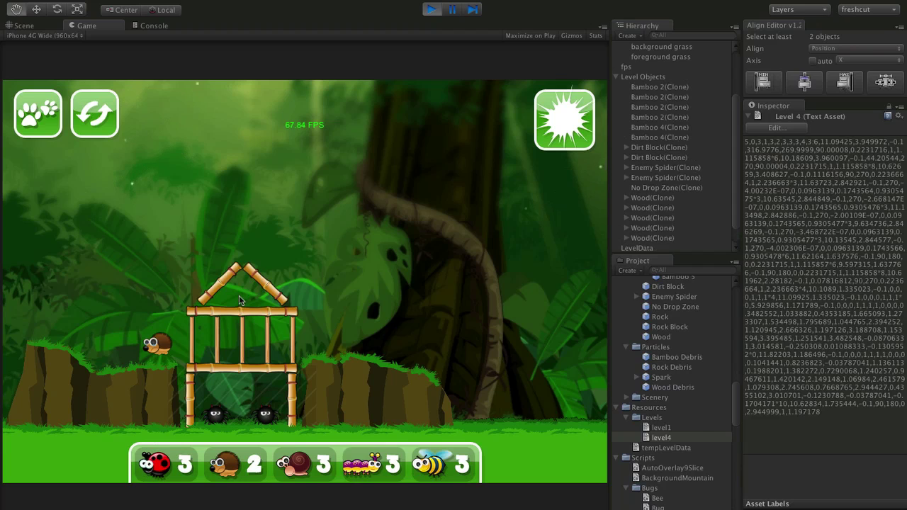
click(239, 301)
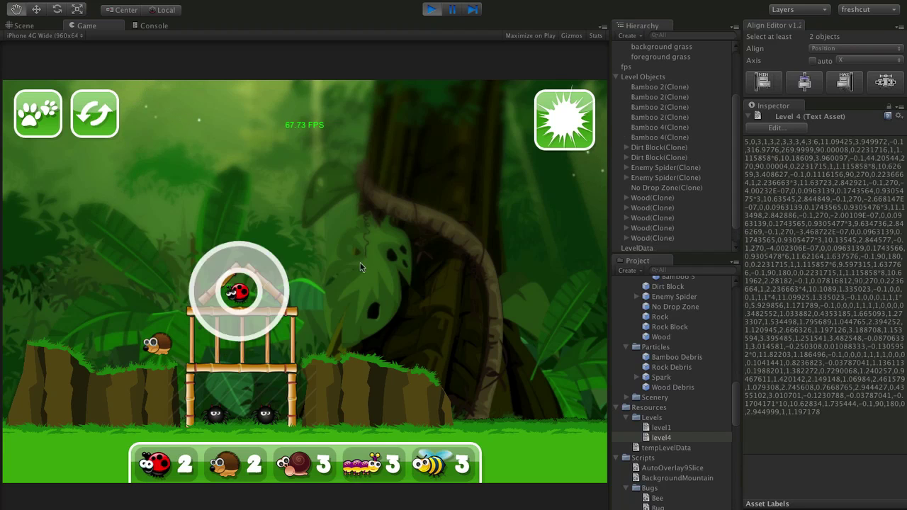
click(556, 146)
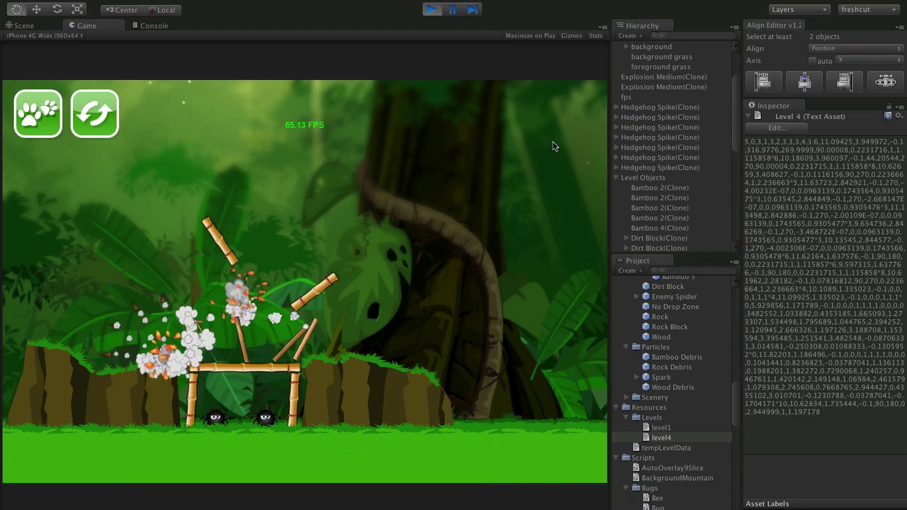